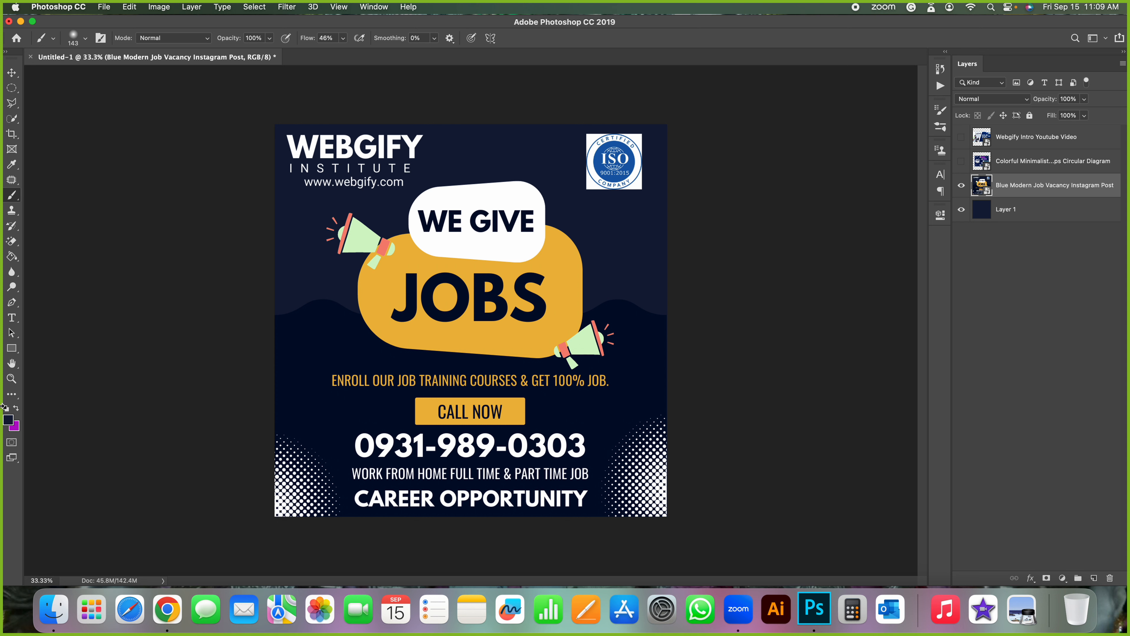
# Show the hidden Webgify Intro Youtube Video and Colorful Minimalist circular diagram layers, and select the layers one by one.
pyautogui.click(12, 317)
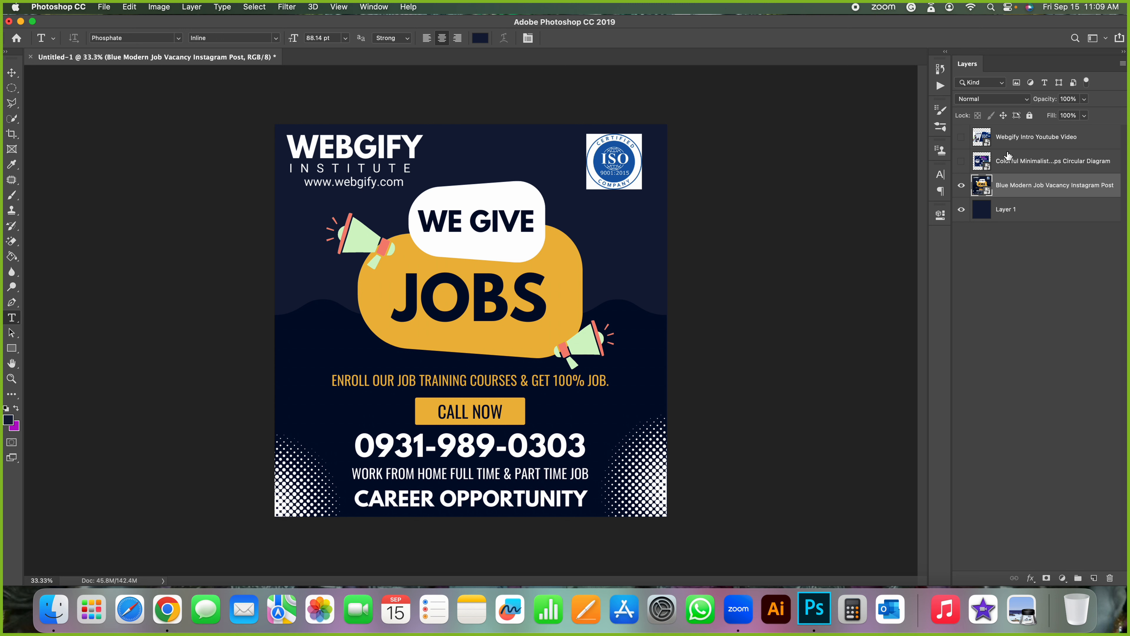
pyautogui.click(962, 161)
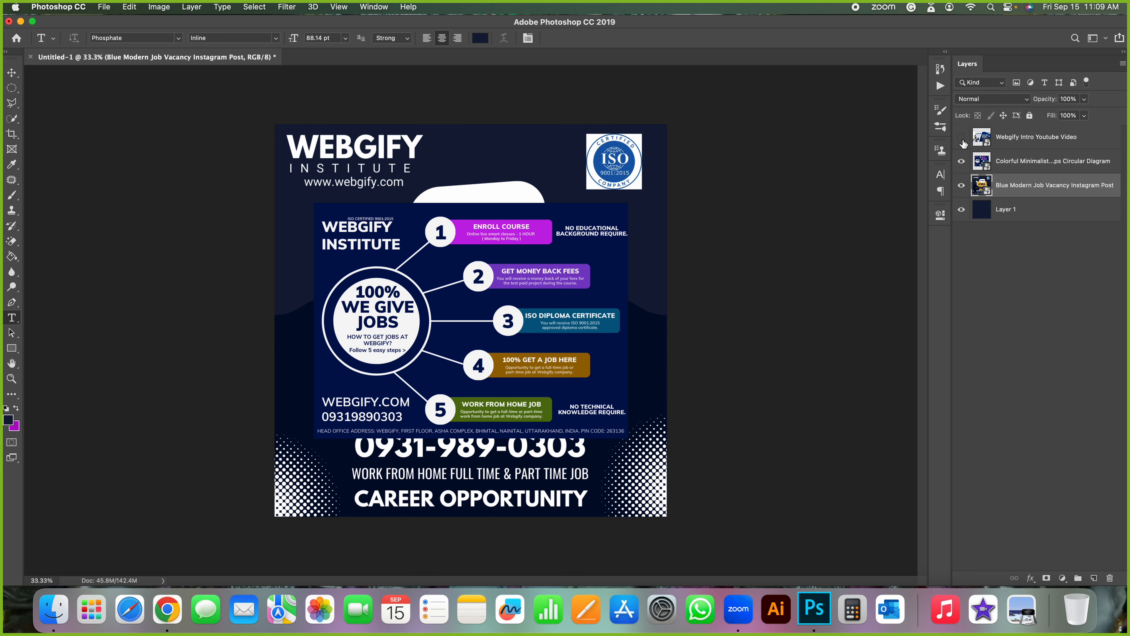
pyautogui.click(961, 136)
pyautogui.click(1019, 139)
pyautogui.click(1021, 161)
pyautogui.click(1022, 183)
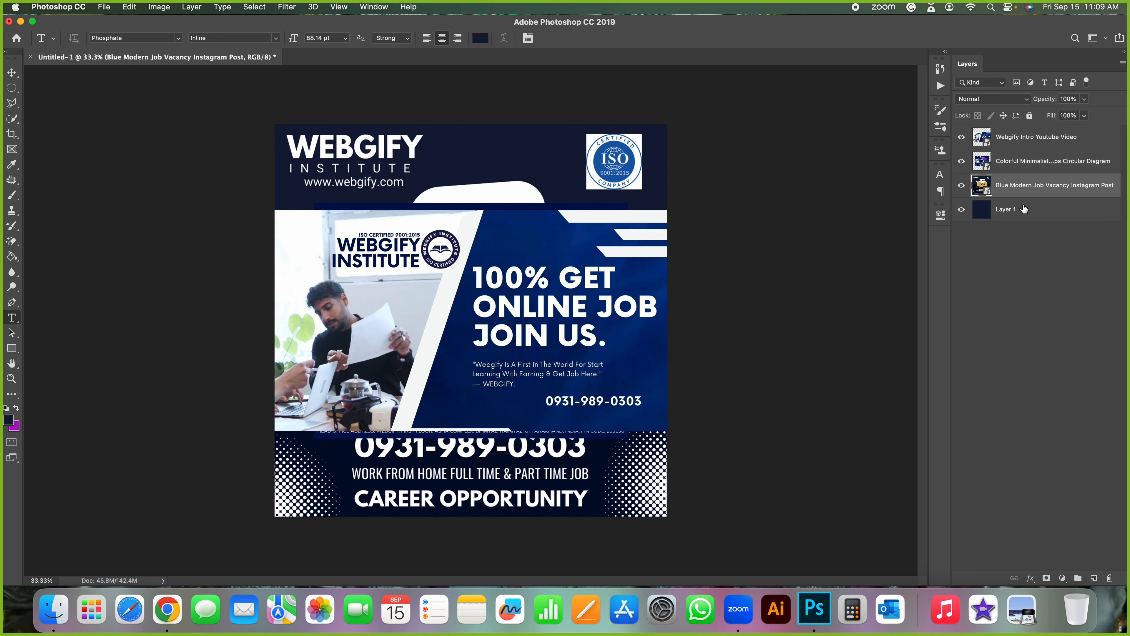
pyautogui.click(1024, 209)
# Rename the Webgify Intro Youtube Video layer as "Webgify intro image 1".
pyautogui.click(1022, 142)
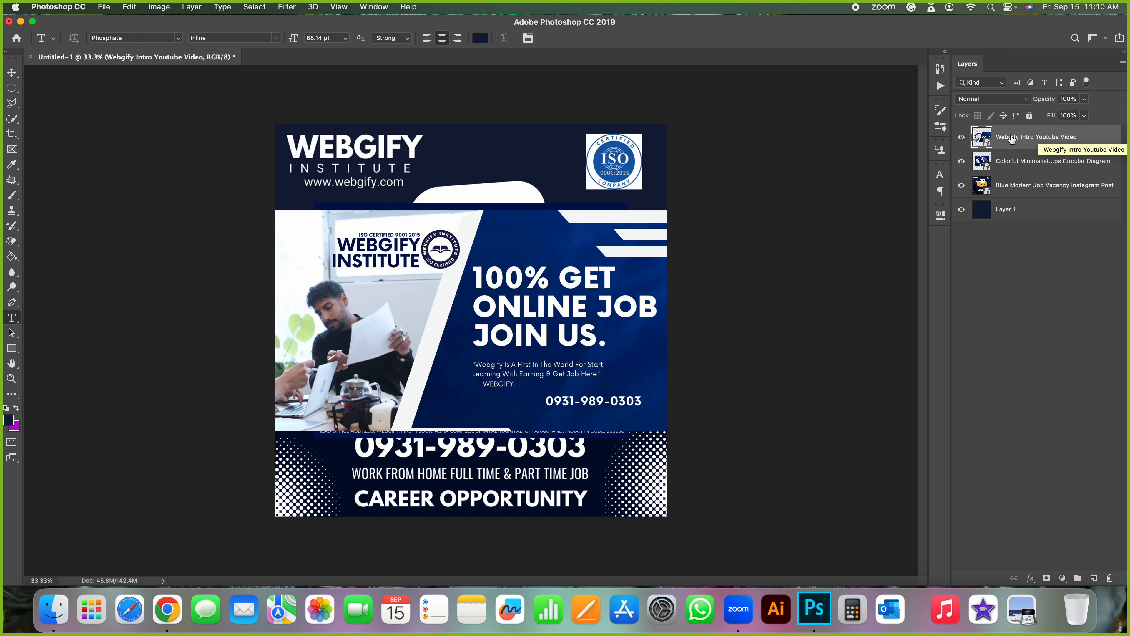
pyautogui.doubleClick(1033, 138)
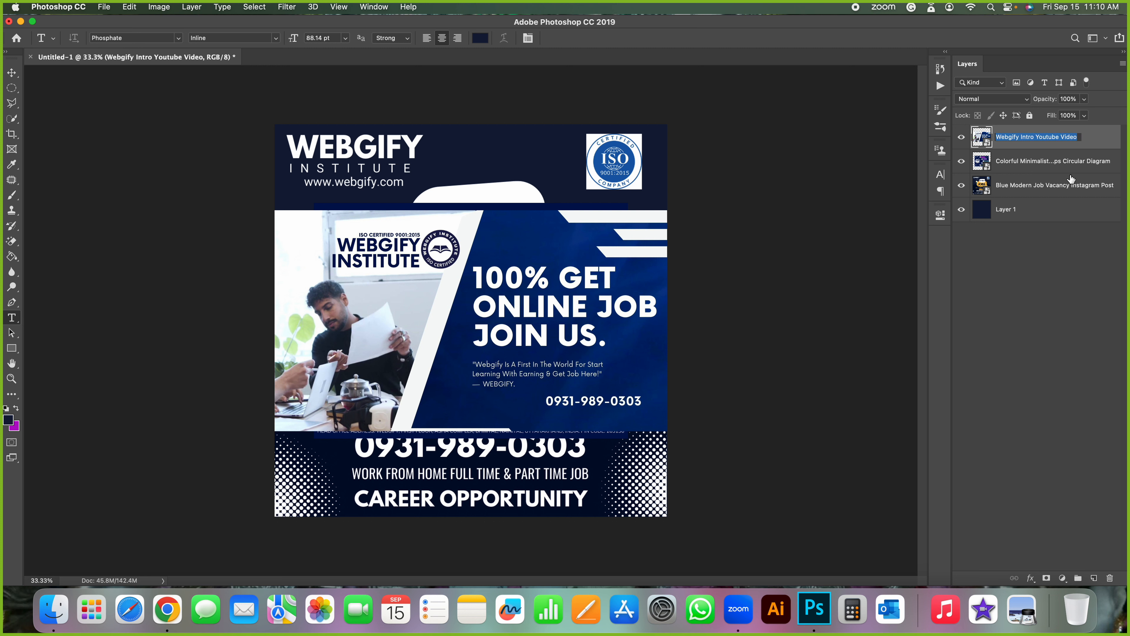
pyautogui.press('BackSpace')
pyautogui.write('Webgify intro image')
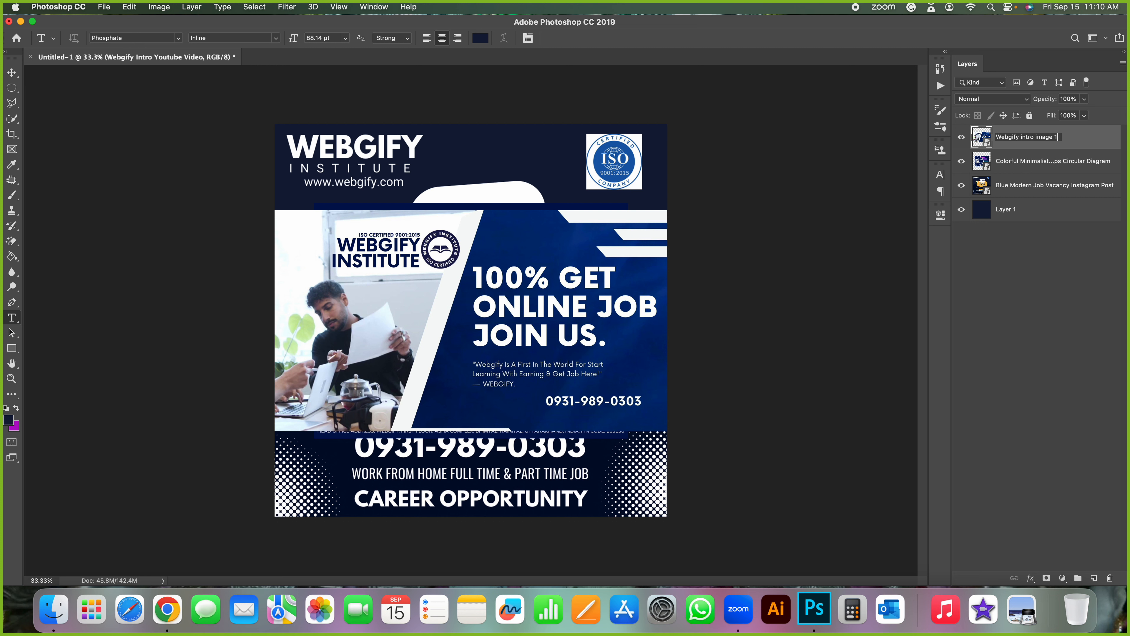
pyautogui.press('Return')
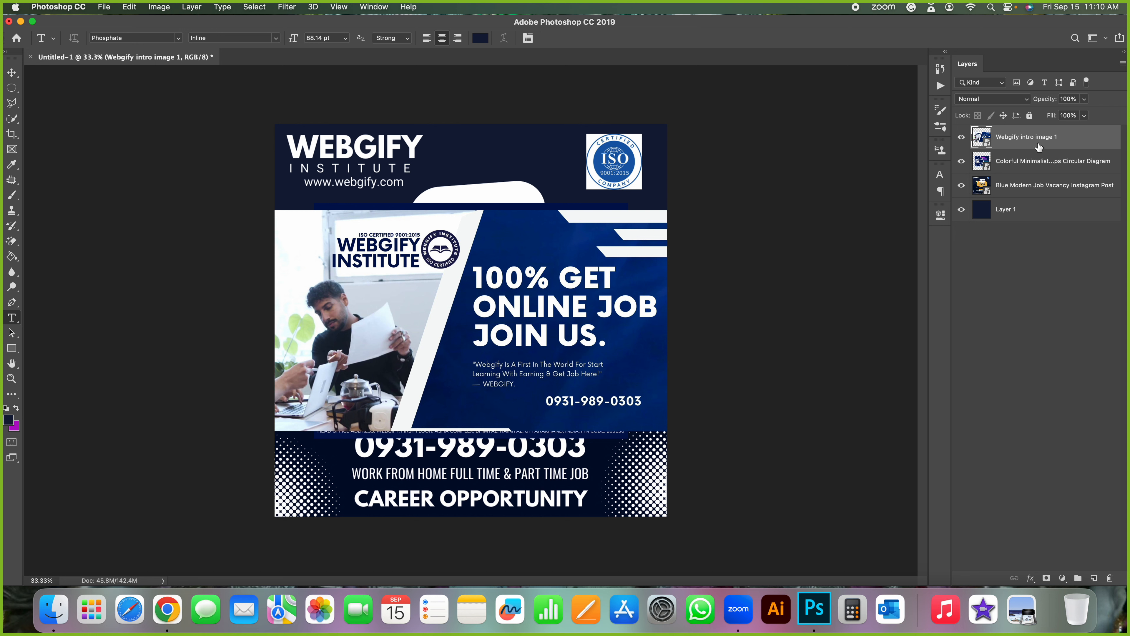
# Hide the Colorful Minimalist circular diagram and Blue Modern Job Vacancy Instagram Post layers, keeping Webgify intro image 1 selected.
pyautogui.click(1026, 165)
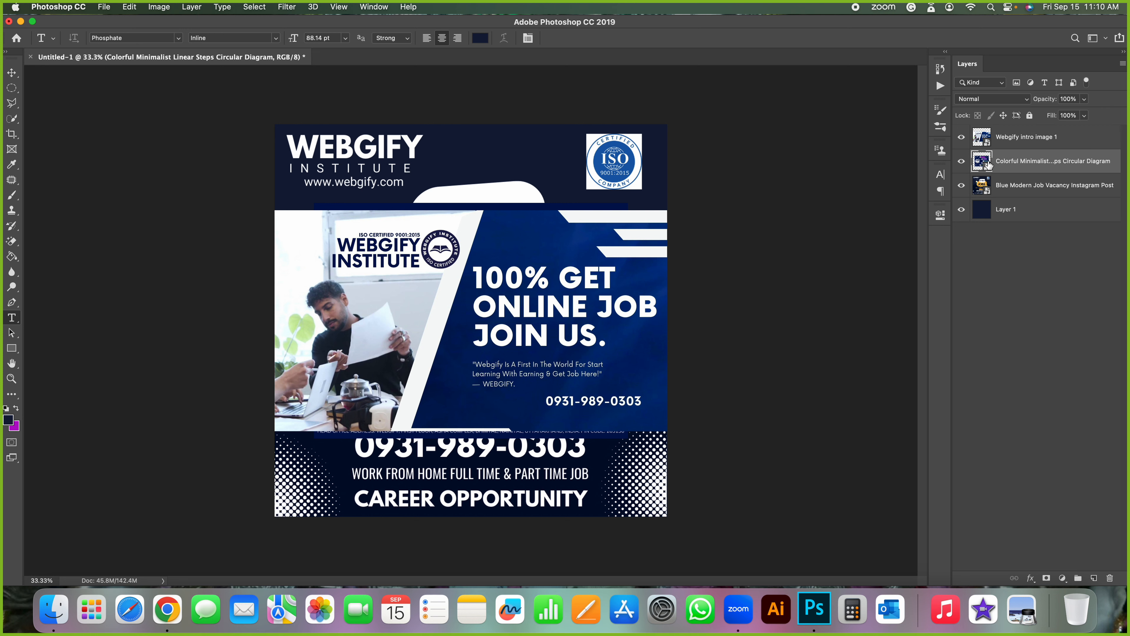
pyautogui.click(1015, 140)
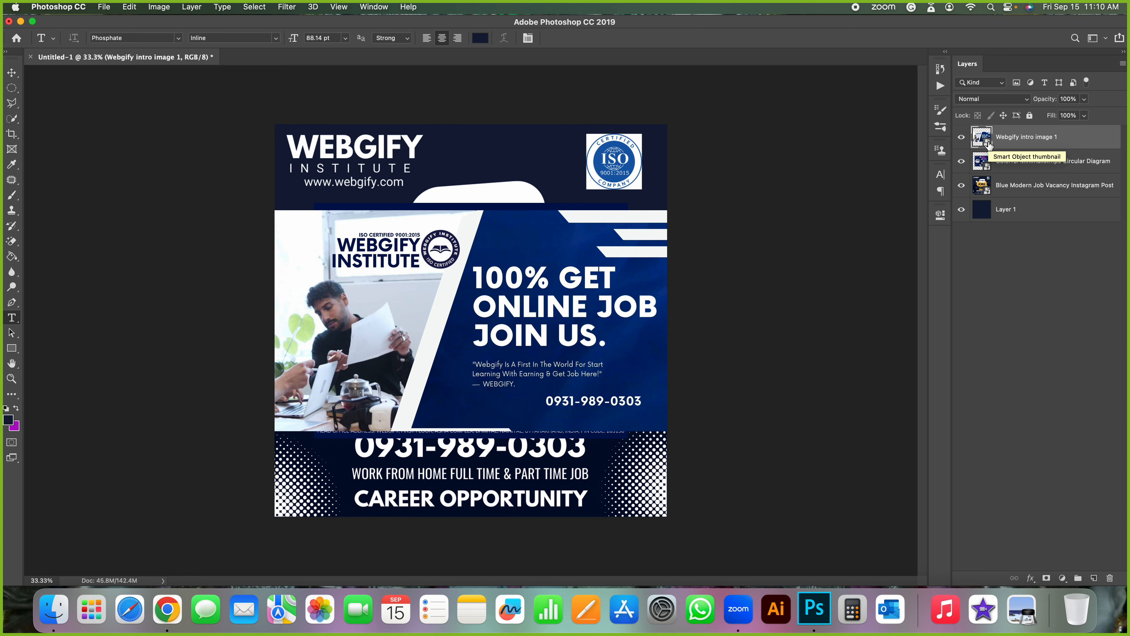
pyautogui.click(961, 161)
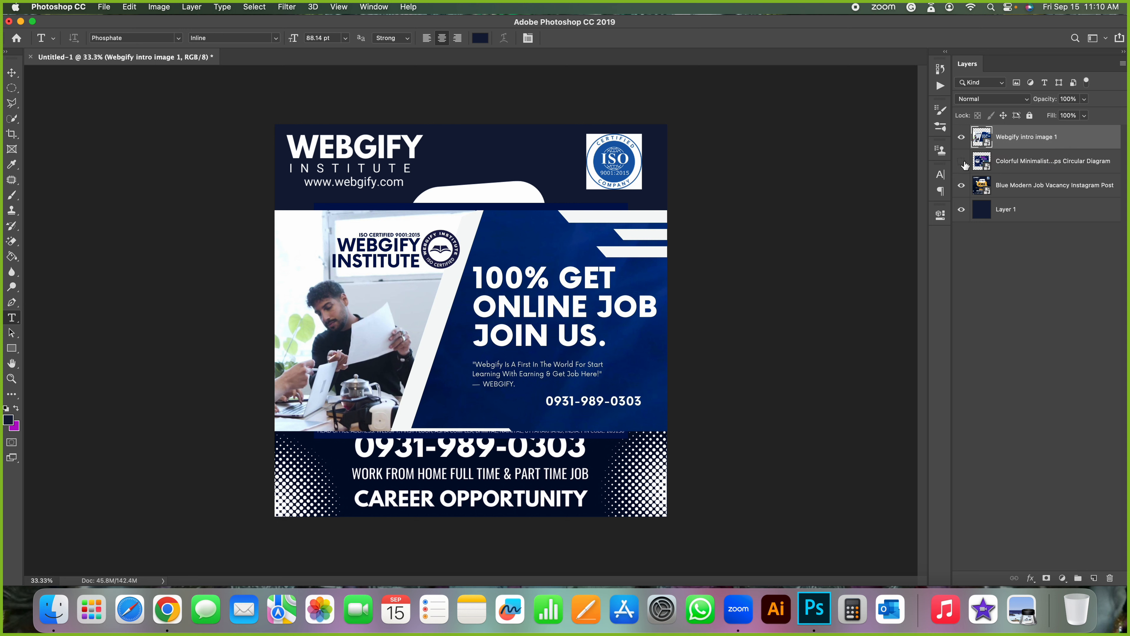
pyautogui.click(961, 185)
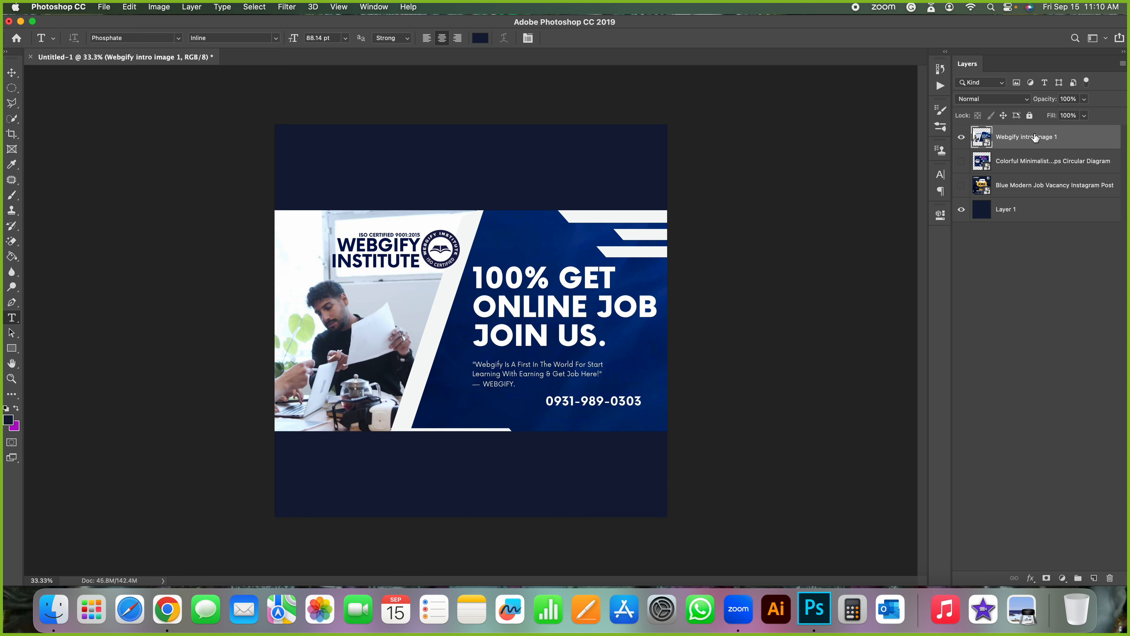
# Rename Layer 1 as "background color".
pyautogui.doubleClick(1010, 209)
pyautogui.write('backgro')
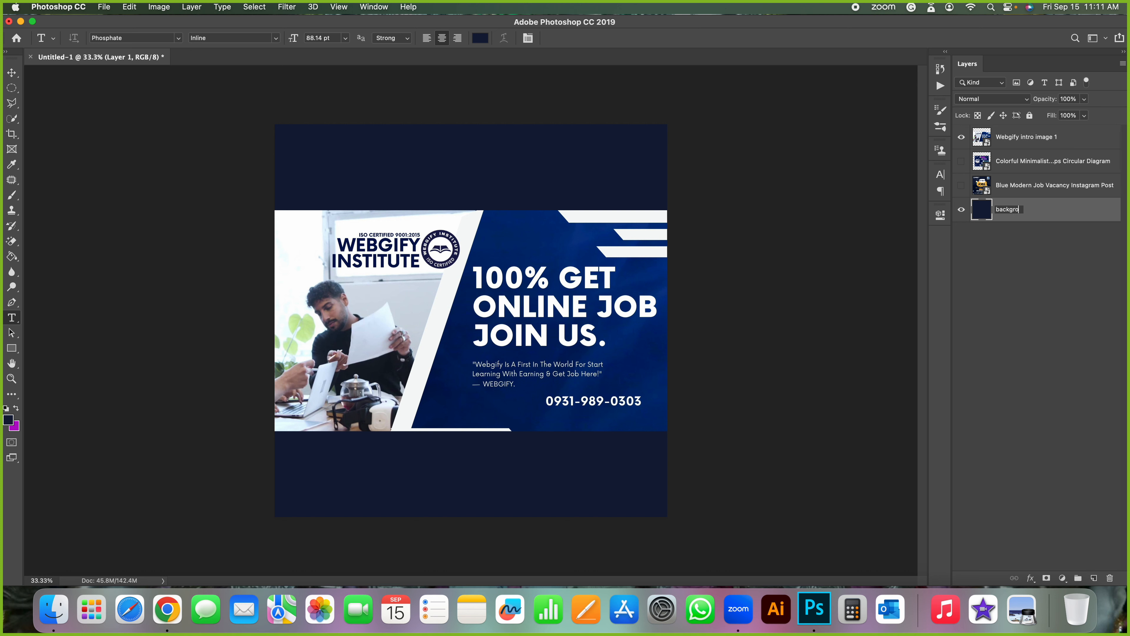
pyautogui.write('und color')
pyautogui.press('Return')
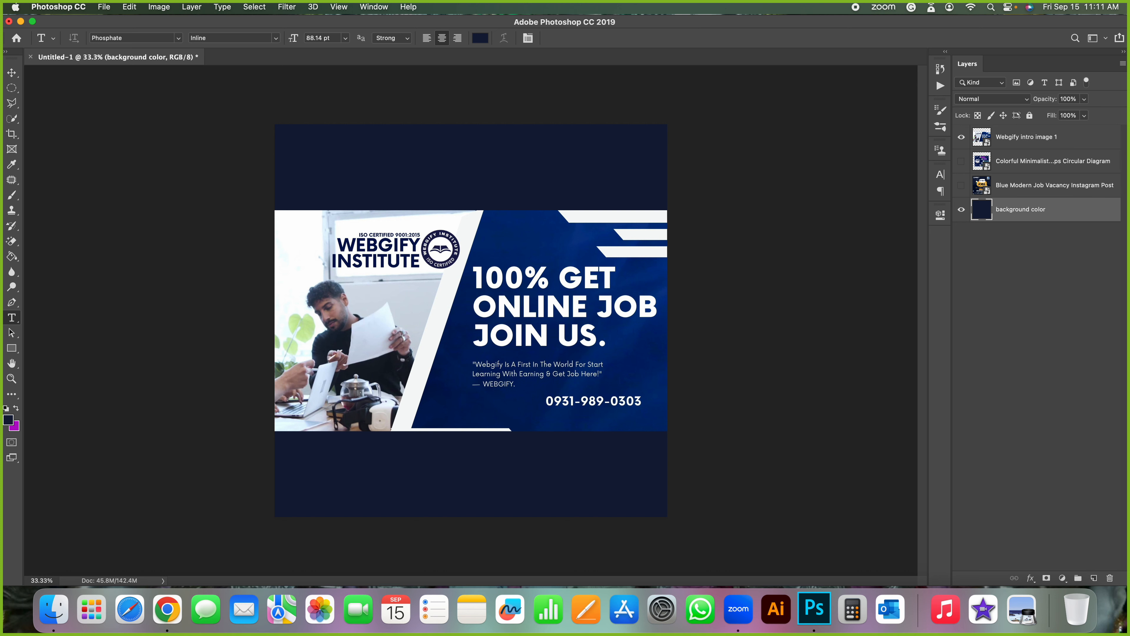
# Toggle the visibility of the Webgify intro image 1 layer to compare the canvas with and without it.
pyautogui.click(1023, 144)
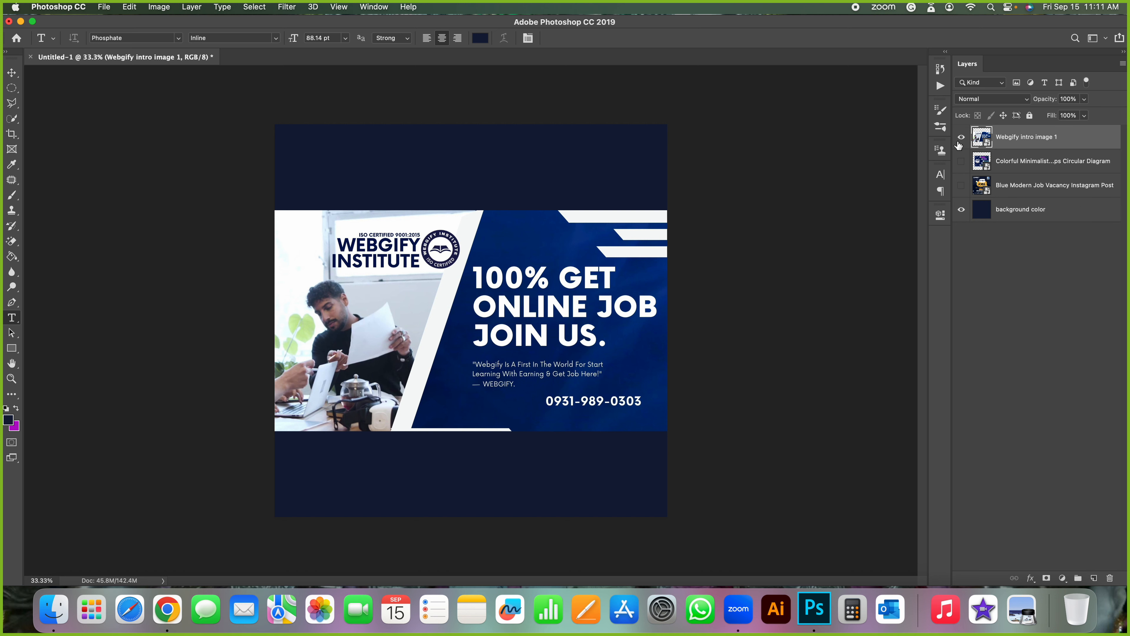
pyautogui.click(960, 139)
pyautogui.click(960, 139)
pyautogui.click(961, 140)
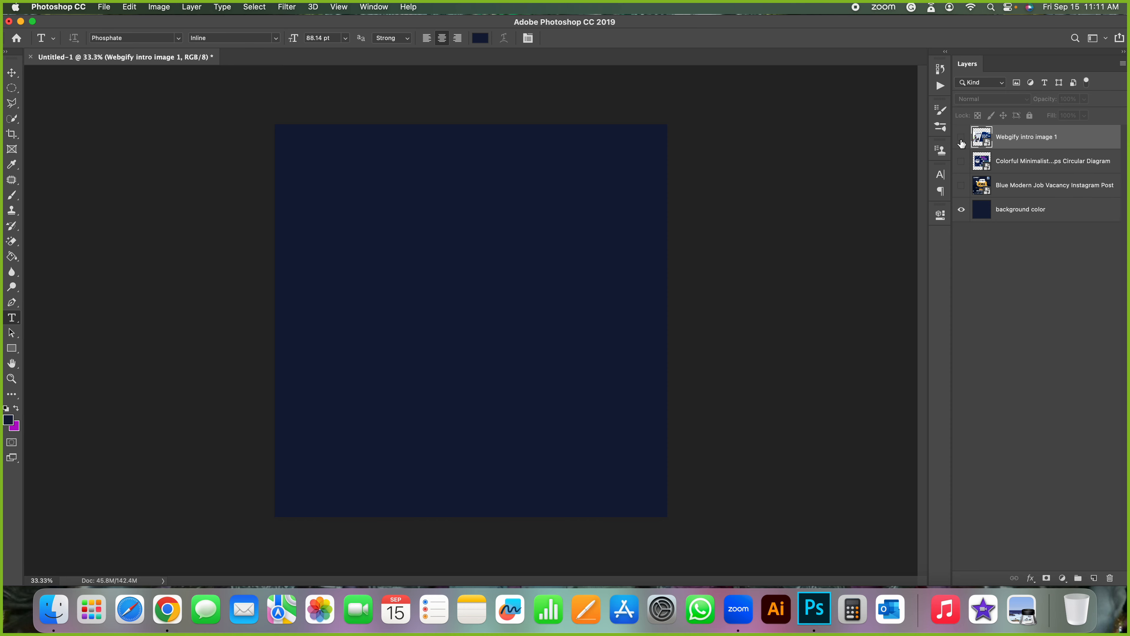
pyautogui.click(961, 139)
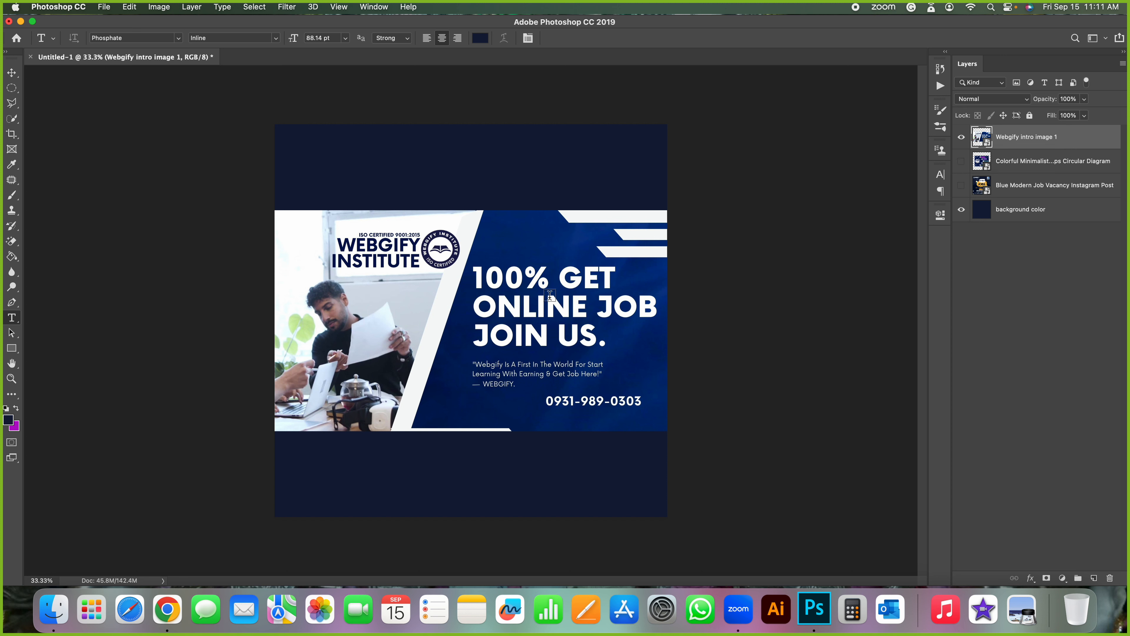
# Rasterize the Webgify intro image 1 smart object by applying the Paint Bucket to it and accepting the rasterization.
pyautogui.click(12, 256)
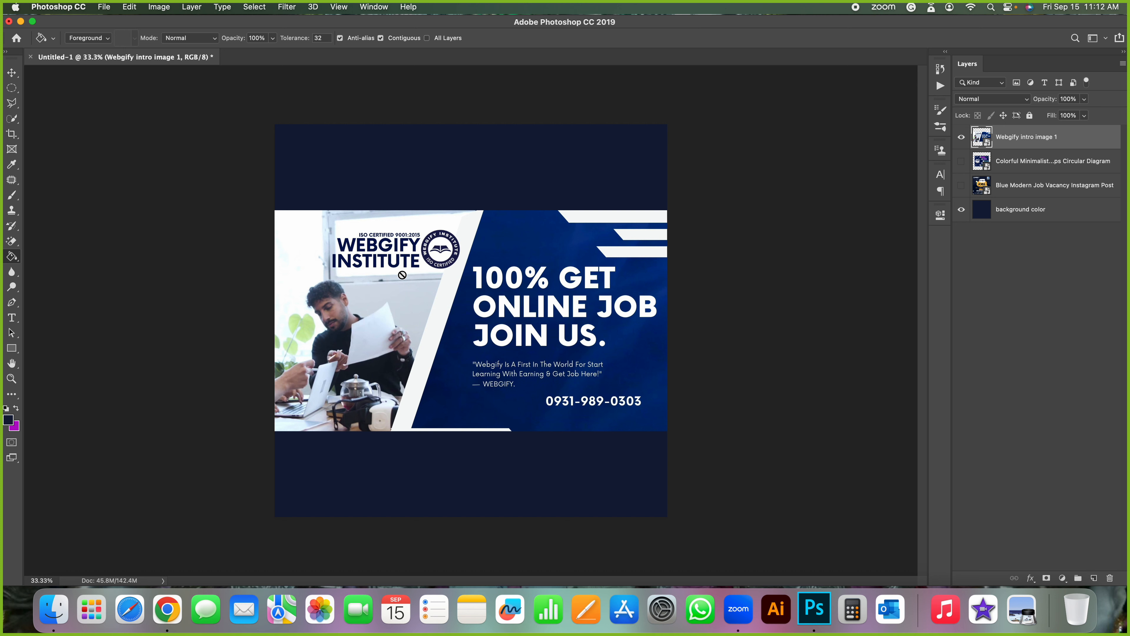
pyautogui.click(419, 282)
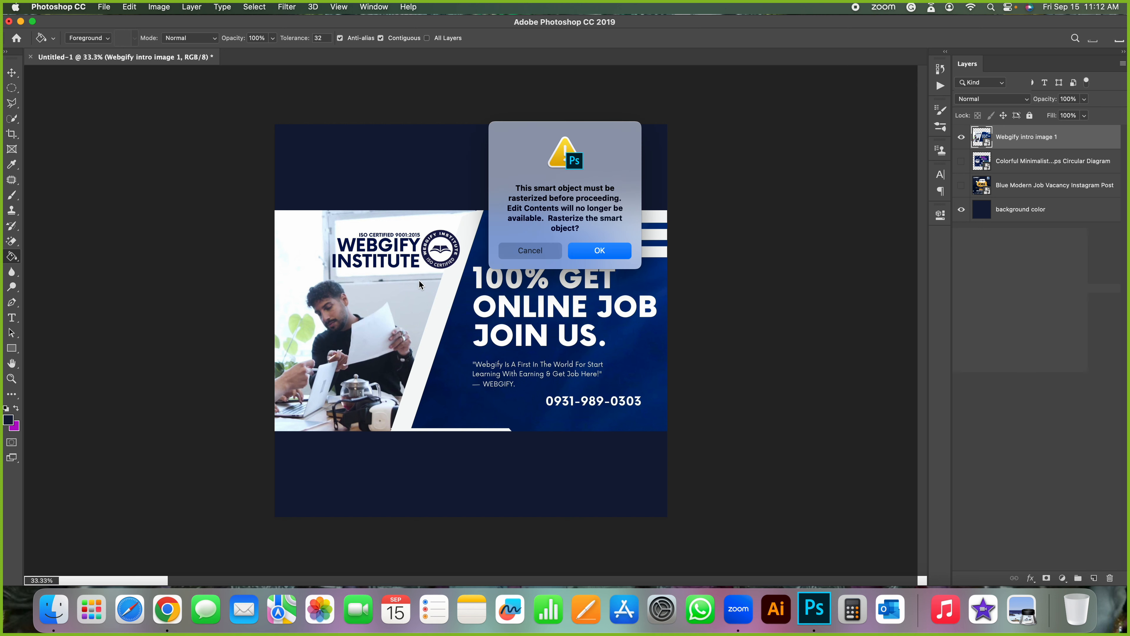
pyautogui.click(596, 249)
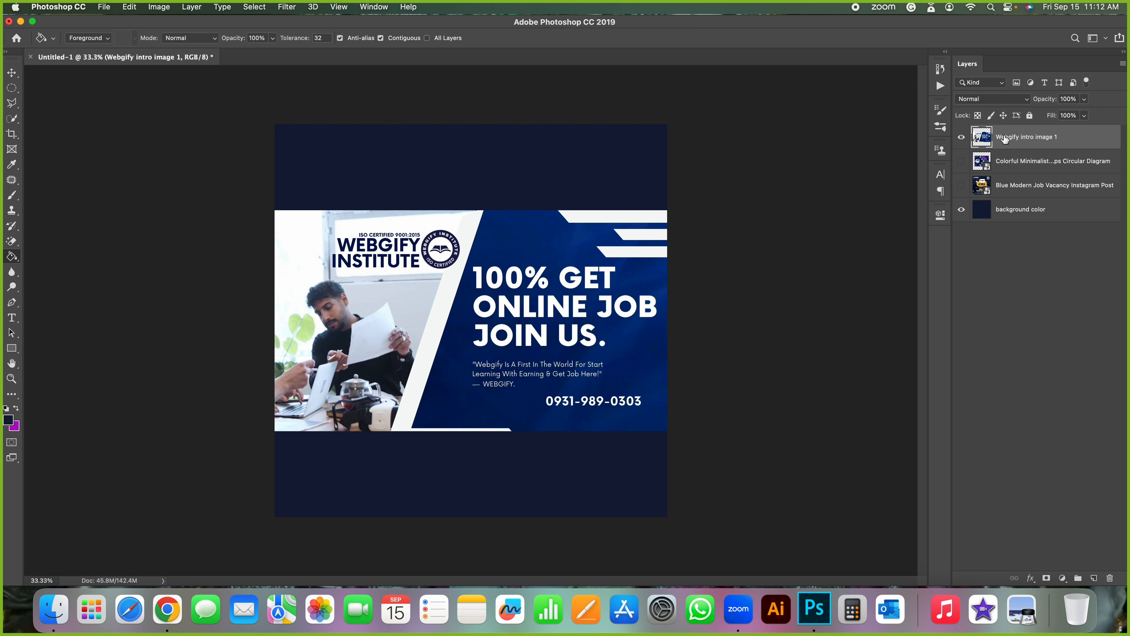
# Duplicate the Webgify intro image 1 layer and delete the copy.
pyautogui.click(1012, 163)
pyautogui.click(1013, 146)
pyautogui.click(1016, 160)
pyautogui.click(1020, 144)
pyautogui.press('super+j')
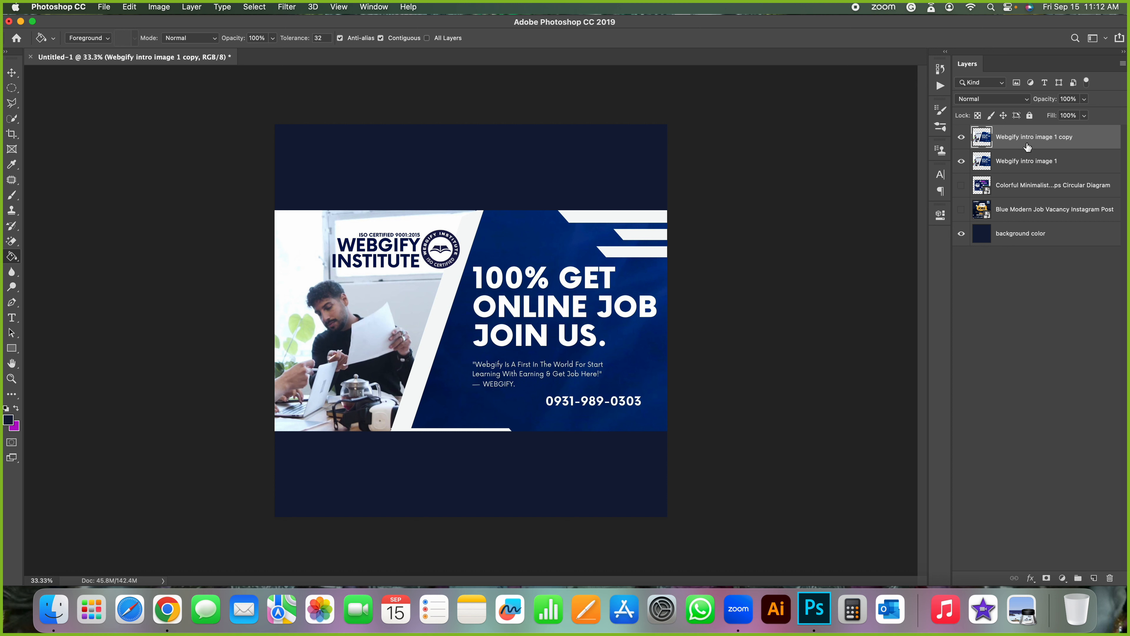
pyautogui.press('BackSpace')
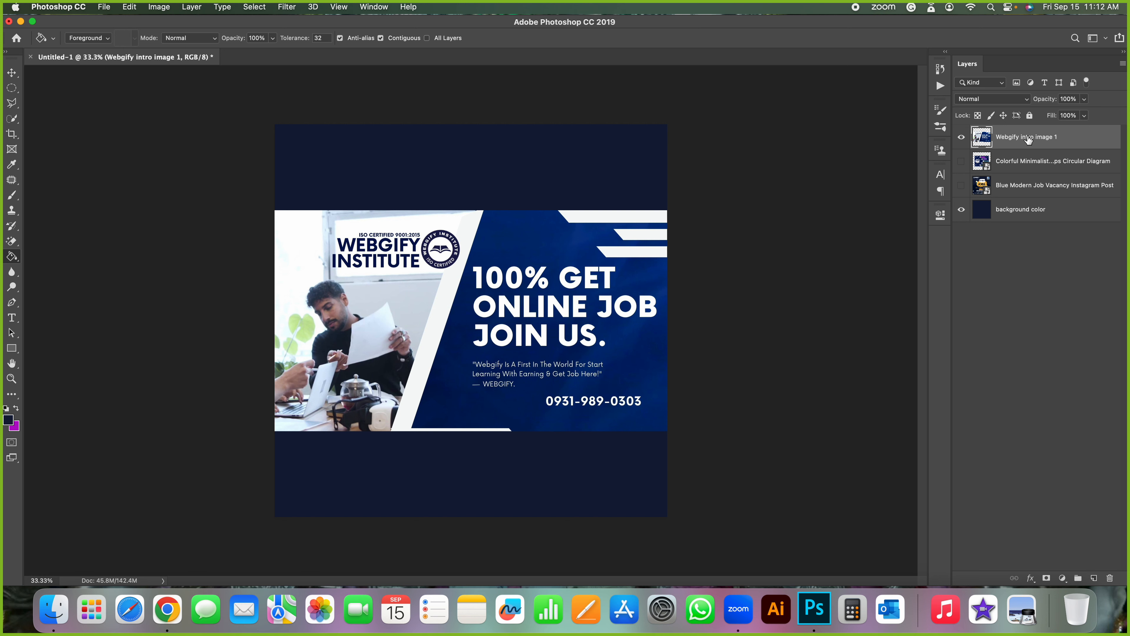
# Duplicate the Webgify intro image 1 layer within the same document under the name "Webgify intro image 2".
pyautogui.rightClick(1031, 141)
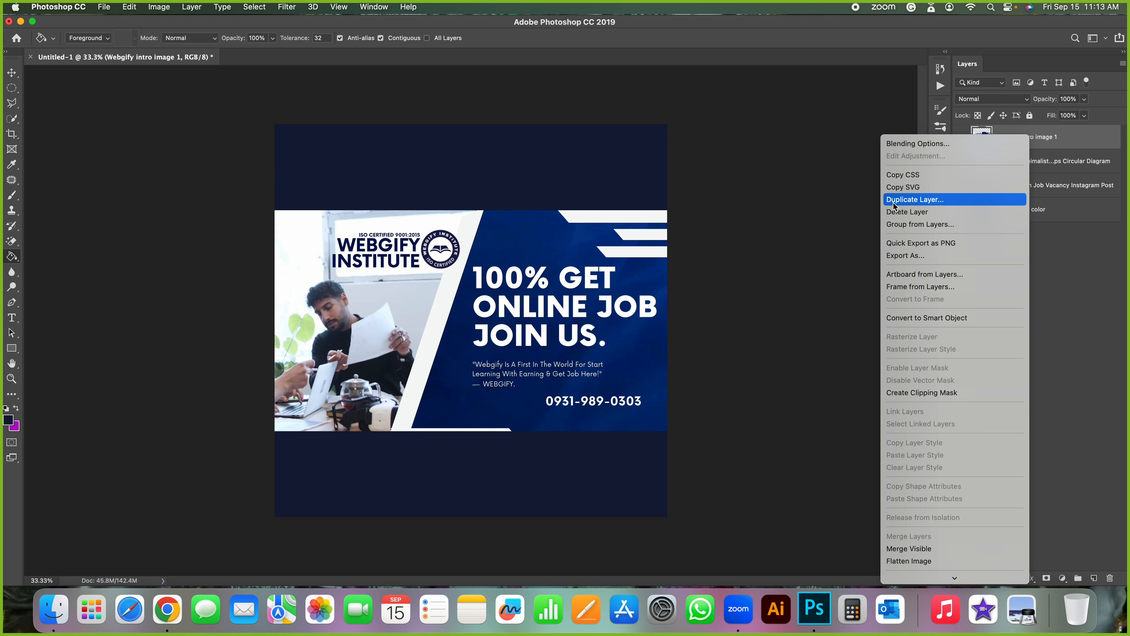
pyautogui.click(931, 201)
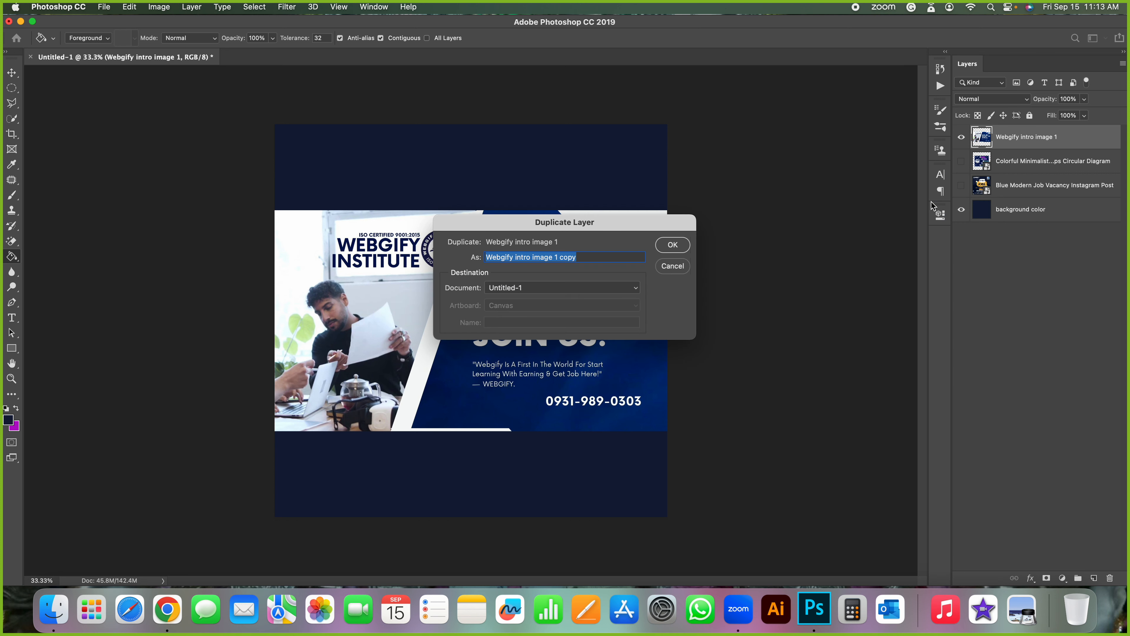
pyautogui.click(594, 259)
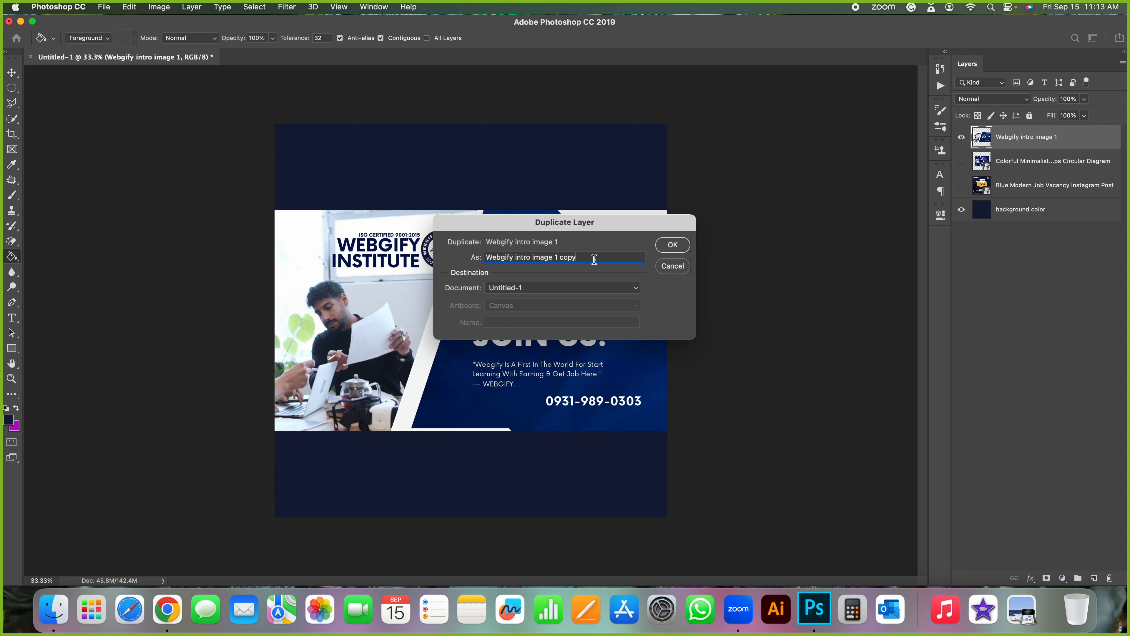
pyautogui.press('BackSpace')
pyautogui.press('BackSpace')
pyautogui.press('BackSpace')
pyautogui.press('BackSpace')
pyautogui.write('2')
pyautogui.click(673, 246)
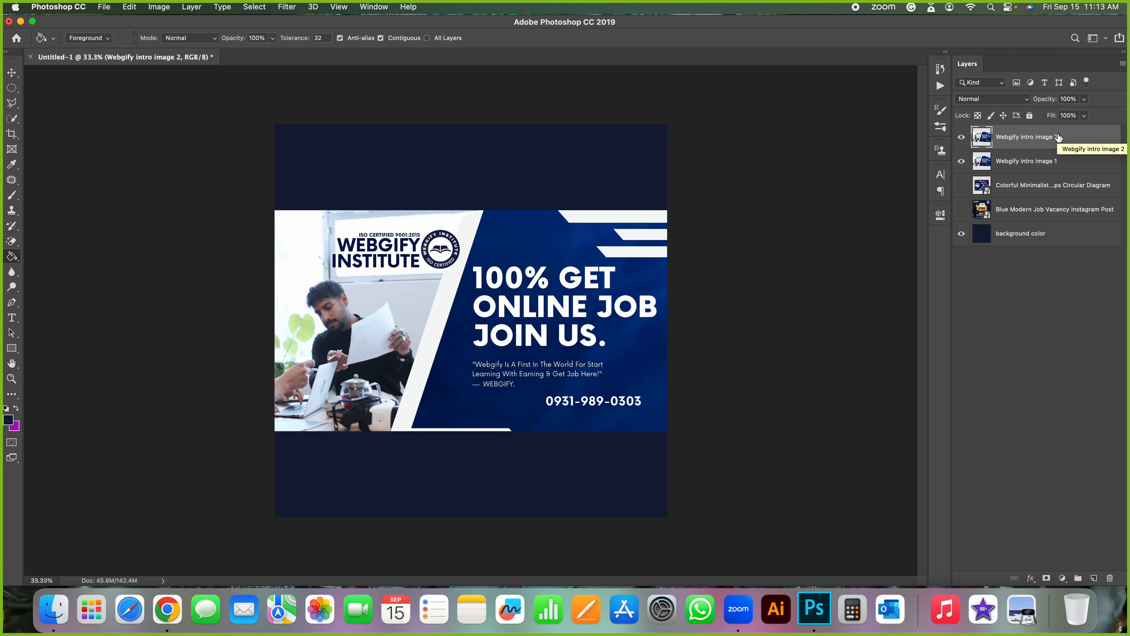
pyautogui.rightClick(1037, 165)
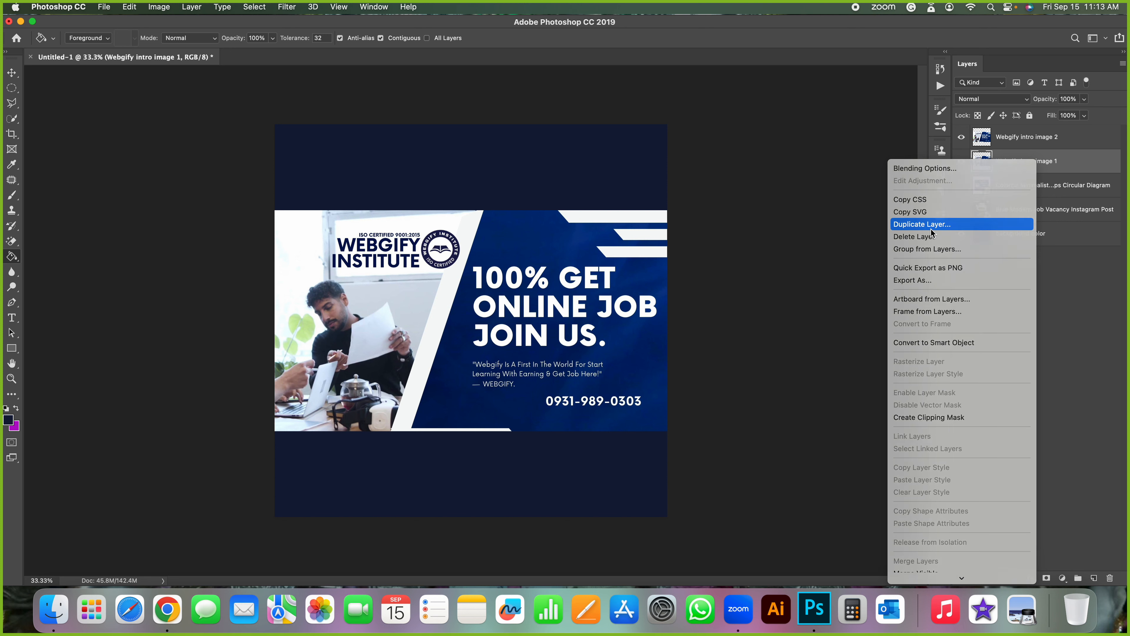
pyautogui.click(931, 228)
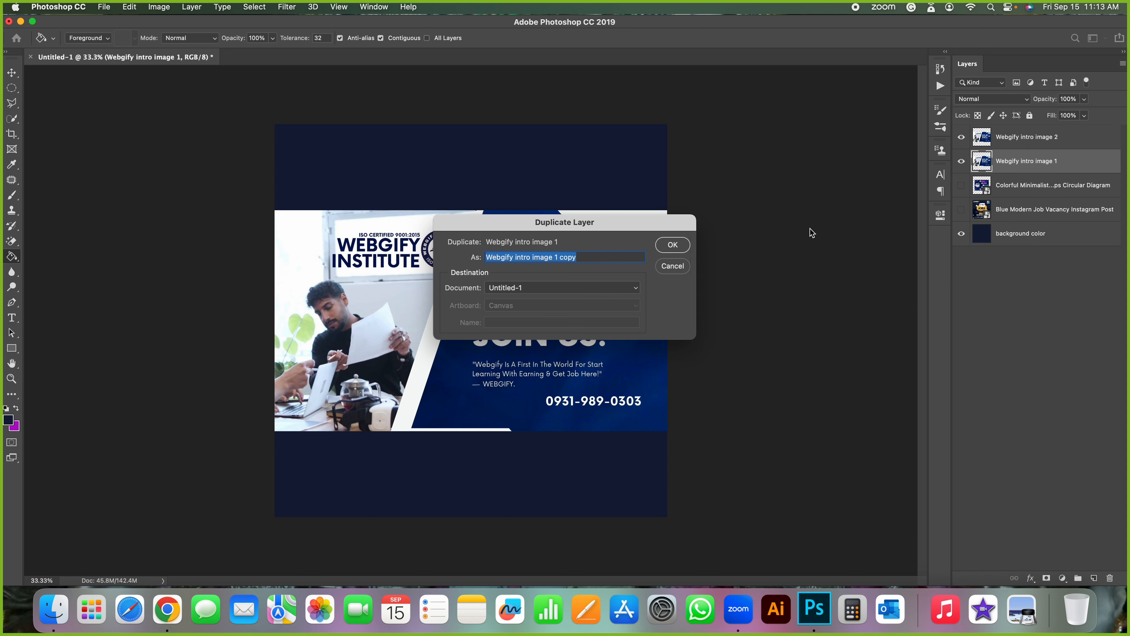
pyautogui.click(679, 267)
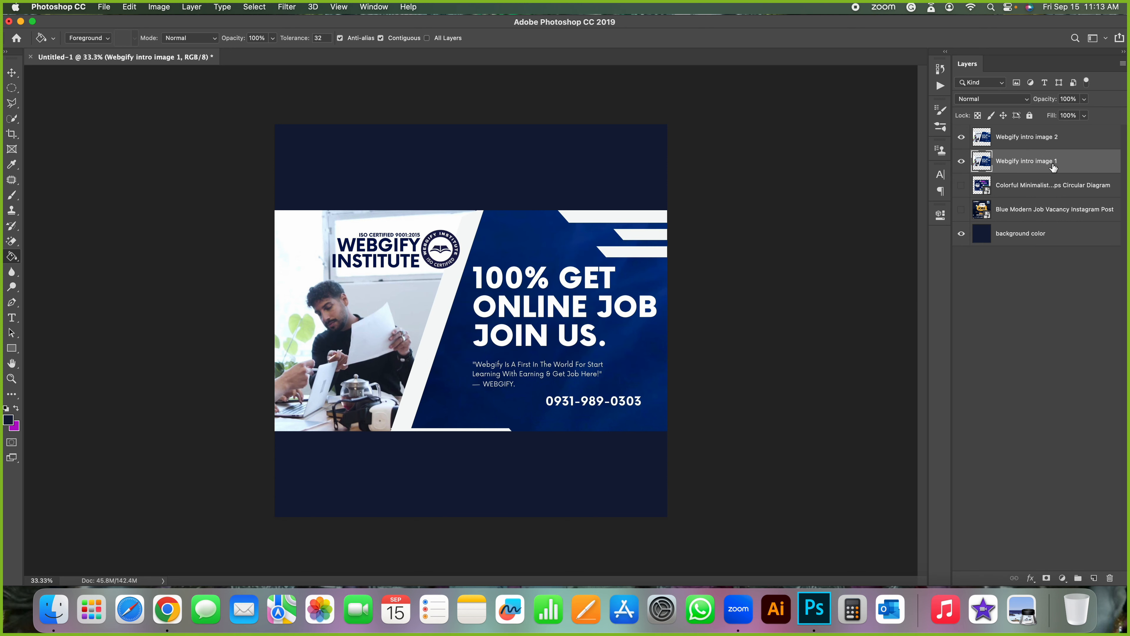
# Delete the Webgify intro image 2 layer.
pyautogui.click(1054, 145)
pyautogui.press('Delete')
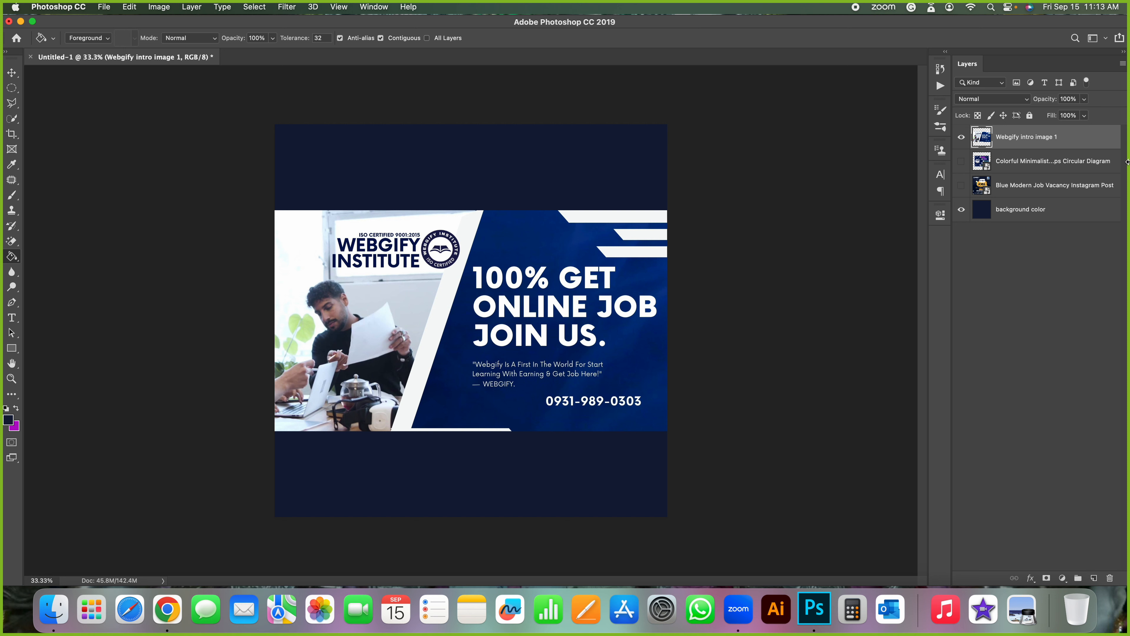
# Make another copy of the Webgify intro image 1 layer and remove it, undoing the first deletion in between.
pyautogui.press('super+j')
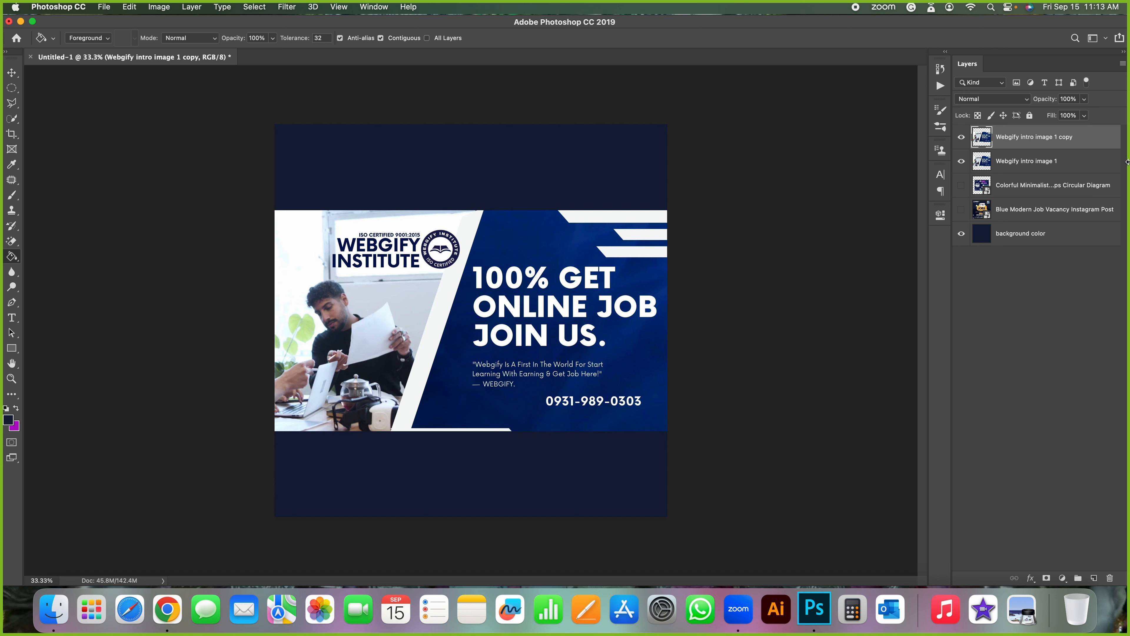
pyautogui.press('BackSpace')
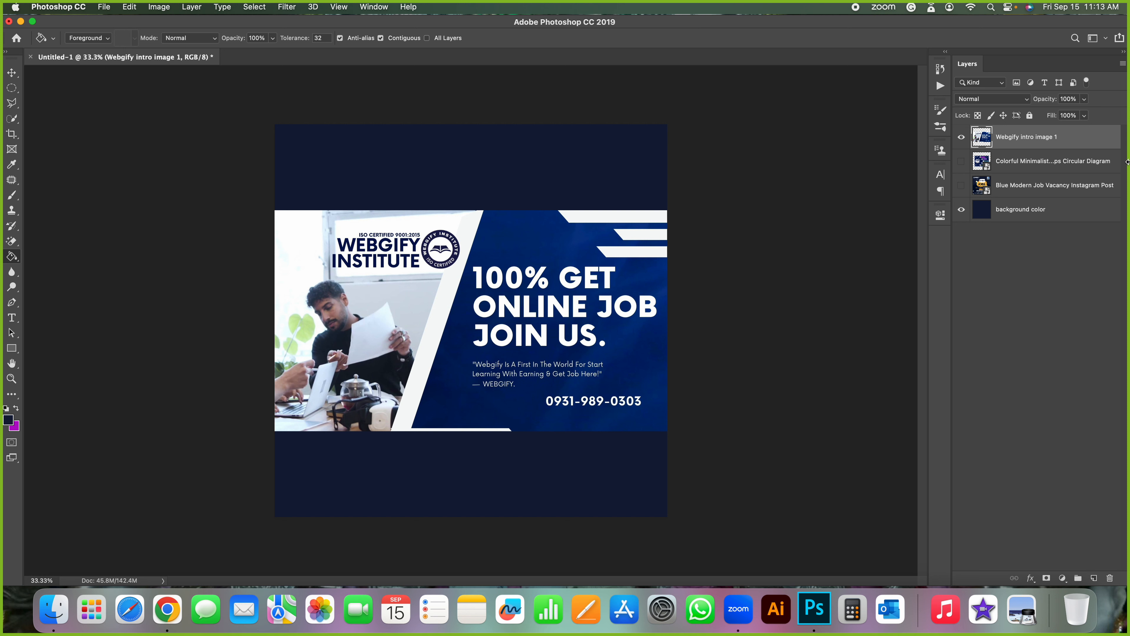
pyautogui.press('super+z')
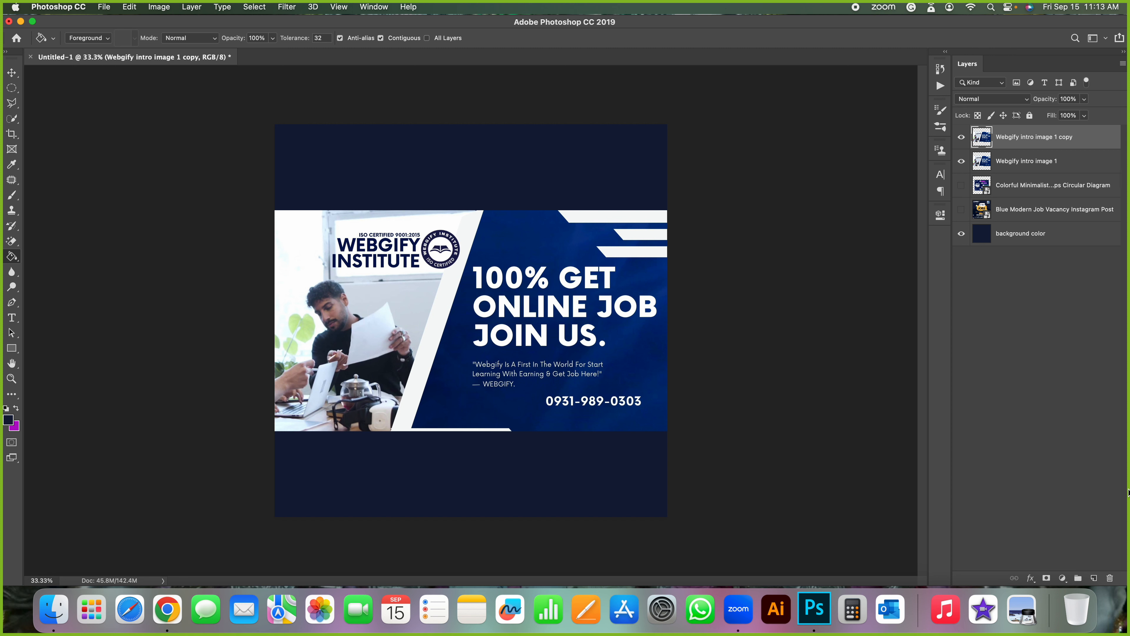
pyautogui.click(1109, 579)
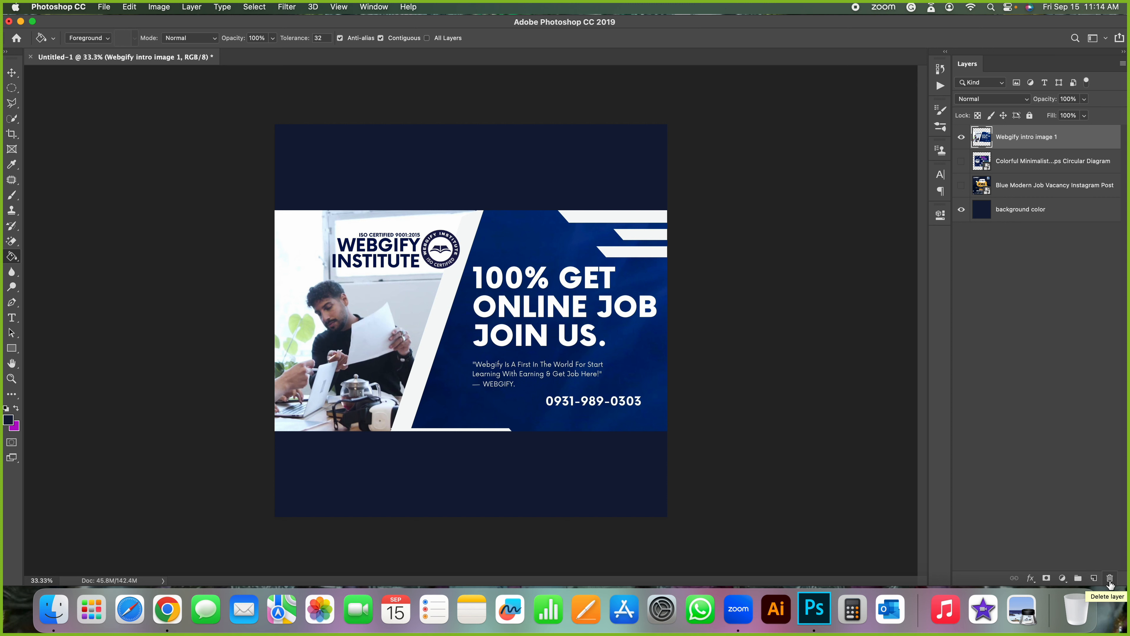
# Duplicate the Webgify intro image 1 layer and delete the copy.
pyautogui.press('super+j')
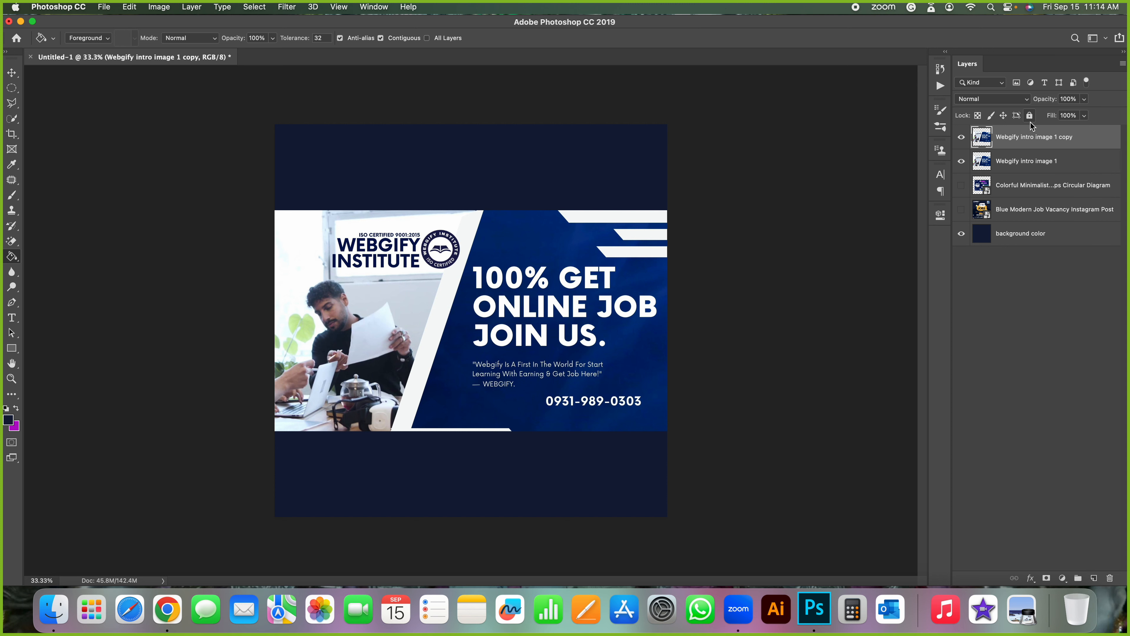
pyautogui.rightClick(1037, 138)
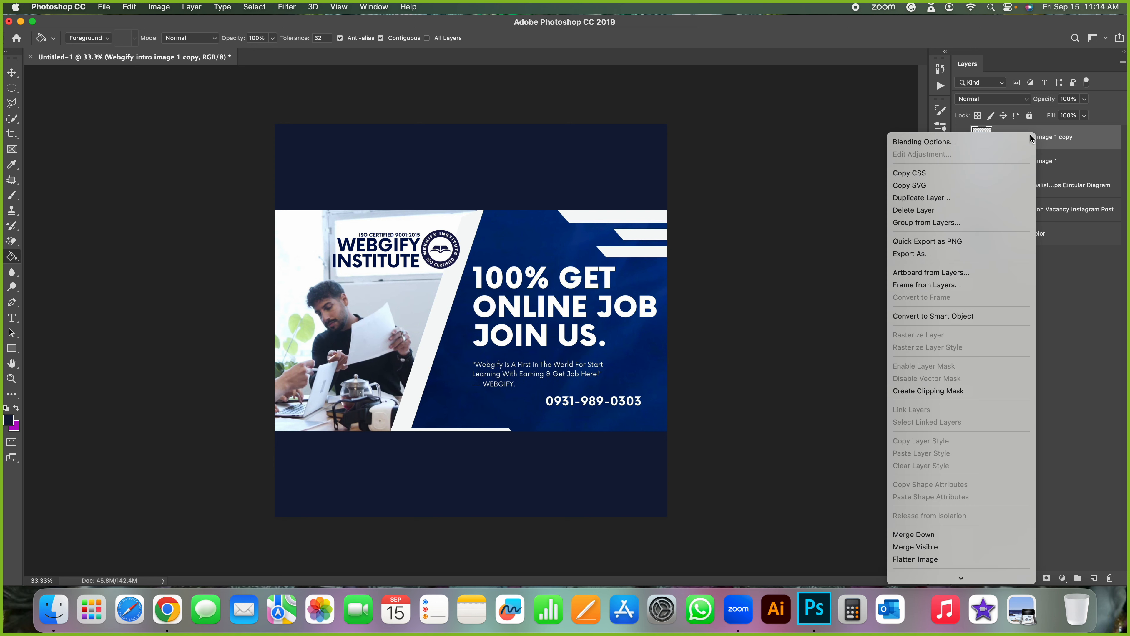
pyautogui.click(936, 210)
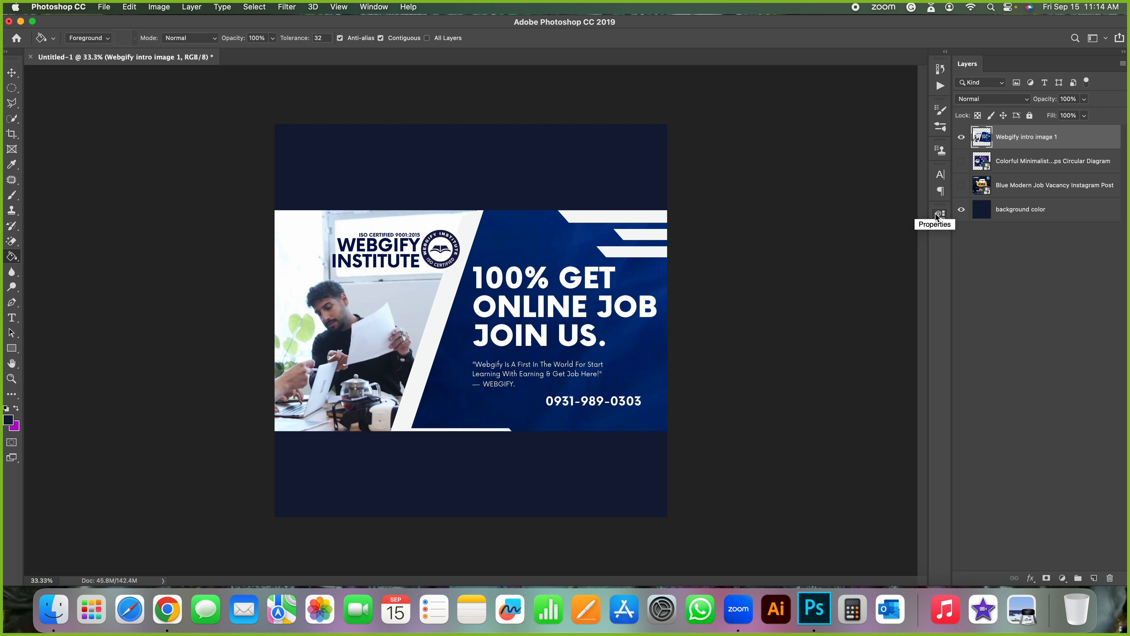
# Duplicate the Webgify intro image 1 layer again, undo and redo the duplication, and delete the copy.
pyautogui.press('super+j')
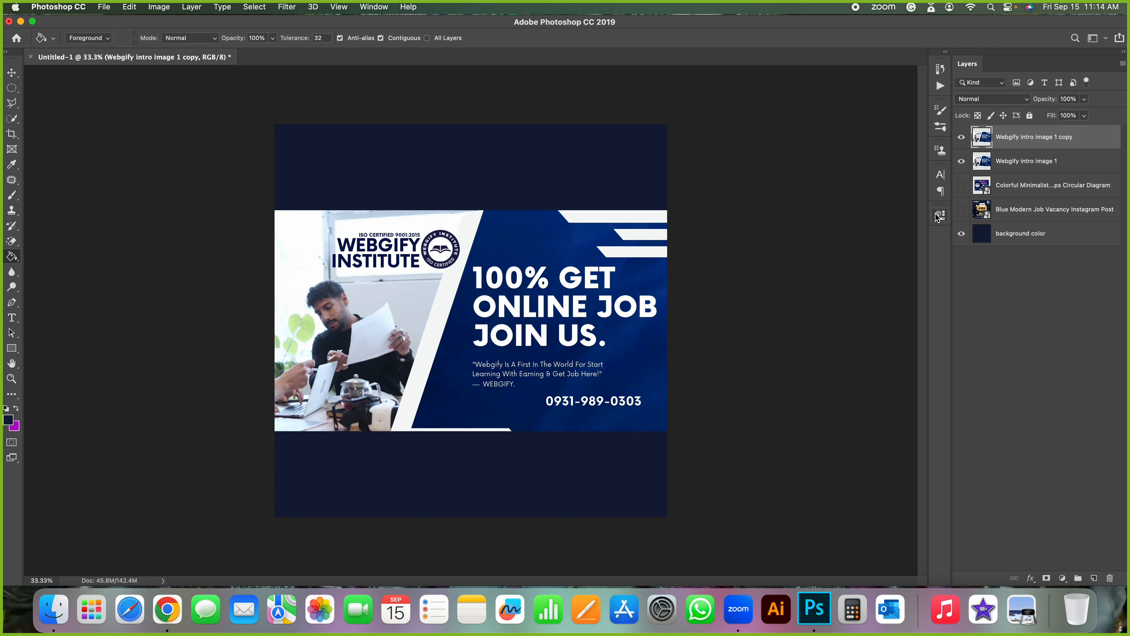
pyautogui.press('super+z')
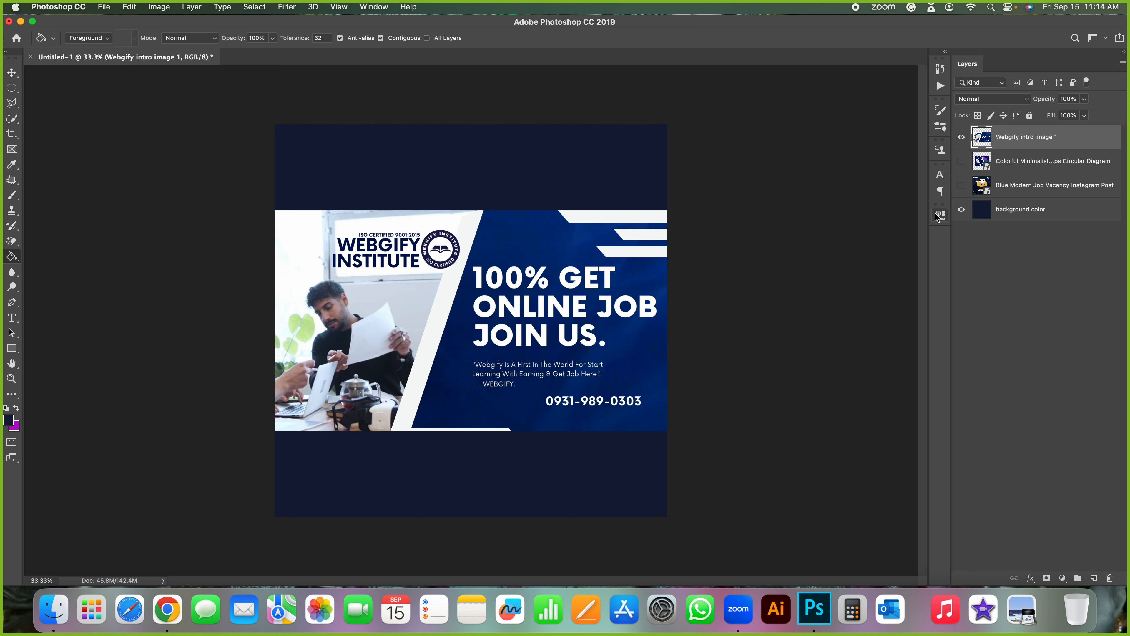
pyautogui.press('super+shift+z')
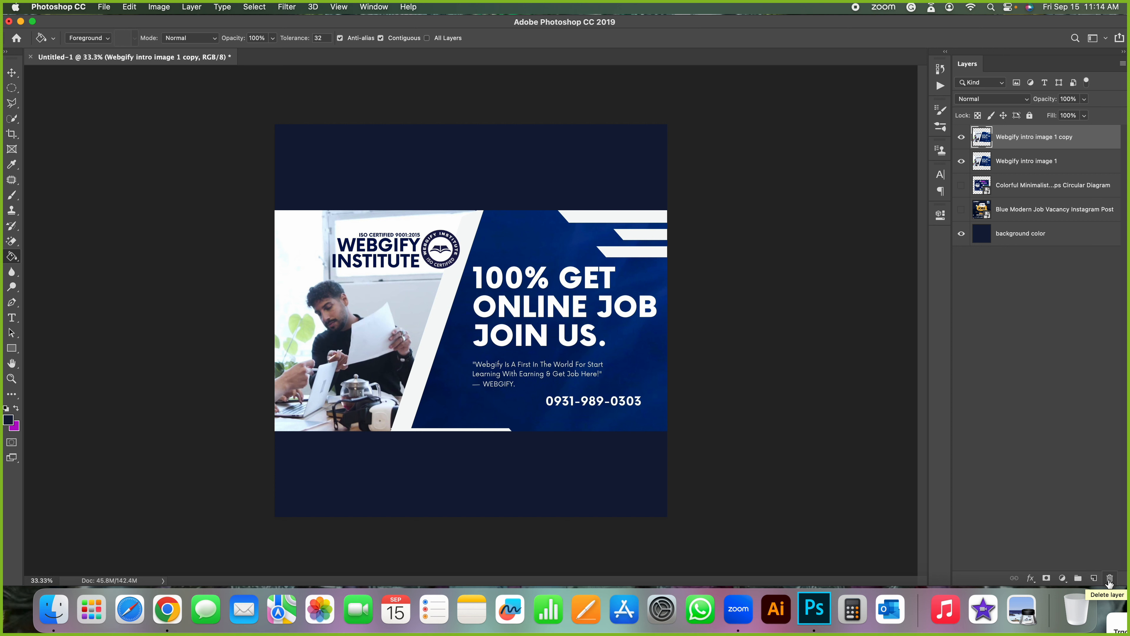
pyautogui.click(1109, 581)
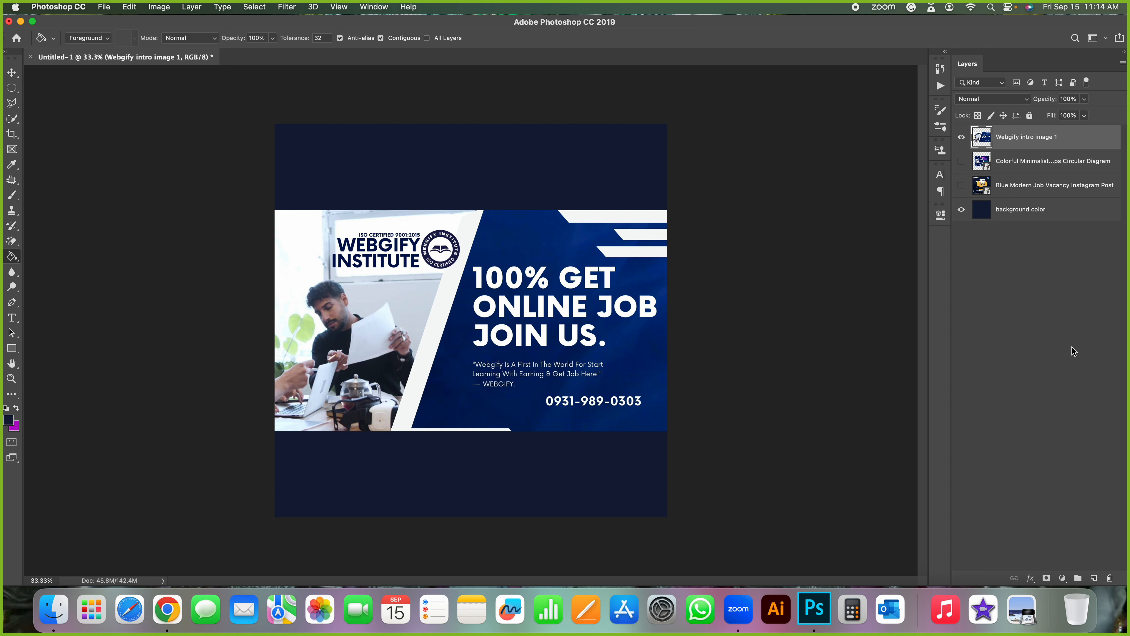
# Make one more copy of the Webgify intro image 1 layer and remove it, undoing and redoing the deletion.
pyautogui.press('super+j')
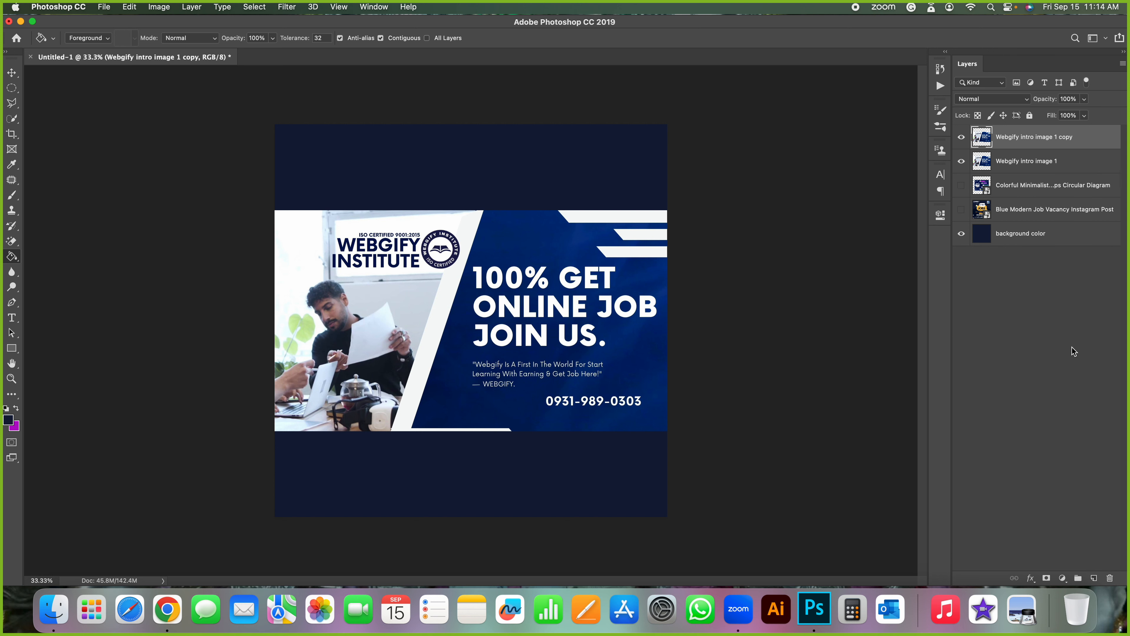
pyautogui.rightClick(1051, 136)
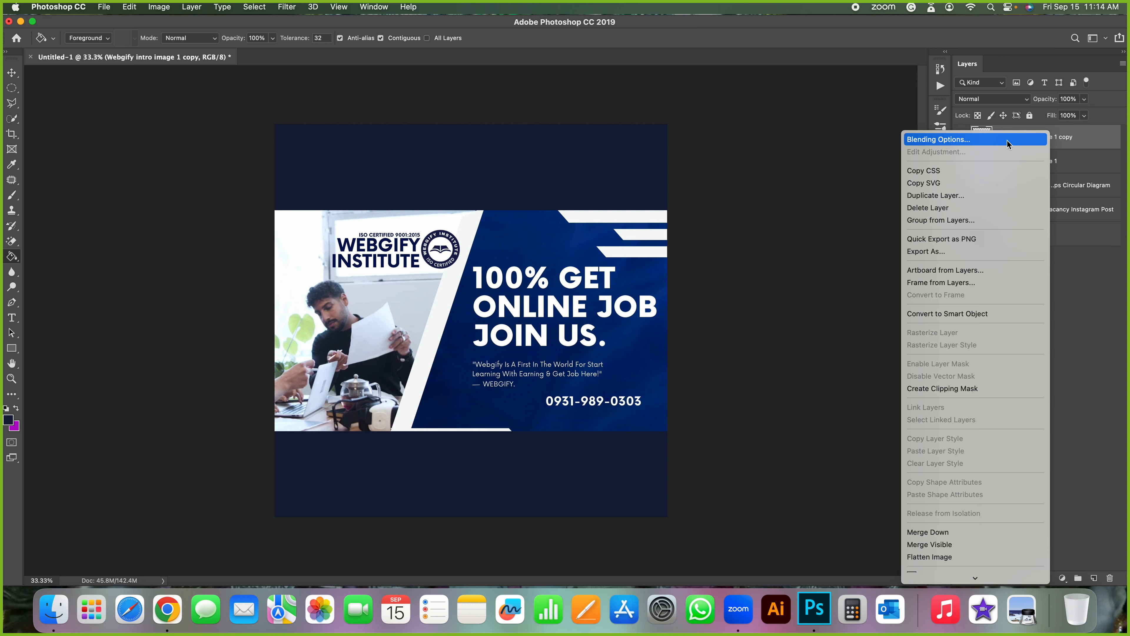
pyautogui.click(937, 210)
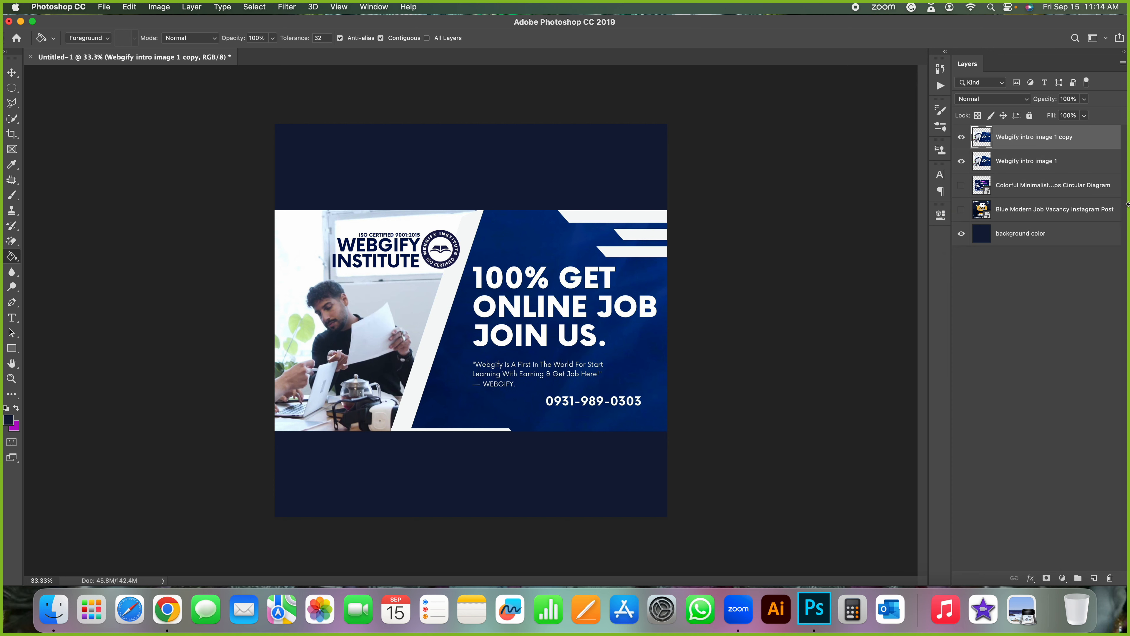
pyautogui.press('super+z')
pyautogui.press('super+shift+z')
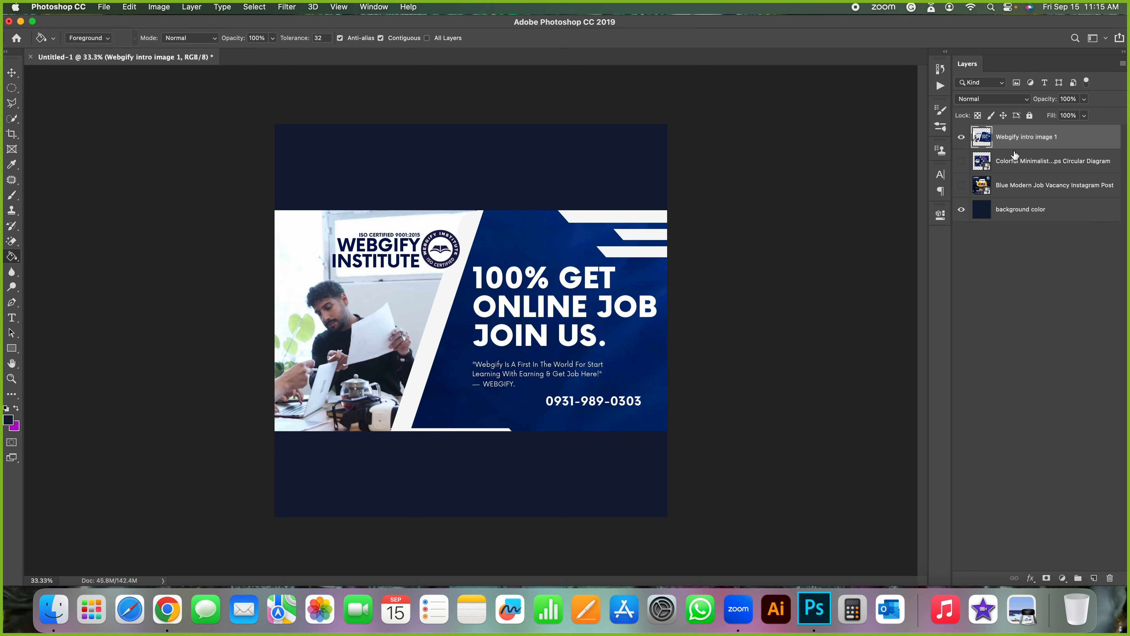
# Switch to Finder, place the last payment QR code image from the WEBGIFY INSTITUTE folder into the Photoshop document, and scale it to about 170%.
pyautogui.press('super+Tab')
pyautogui.press('super+Tab')
pyautogui.press('super+Tab')
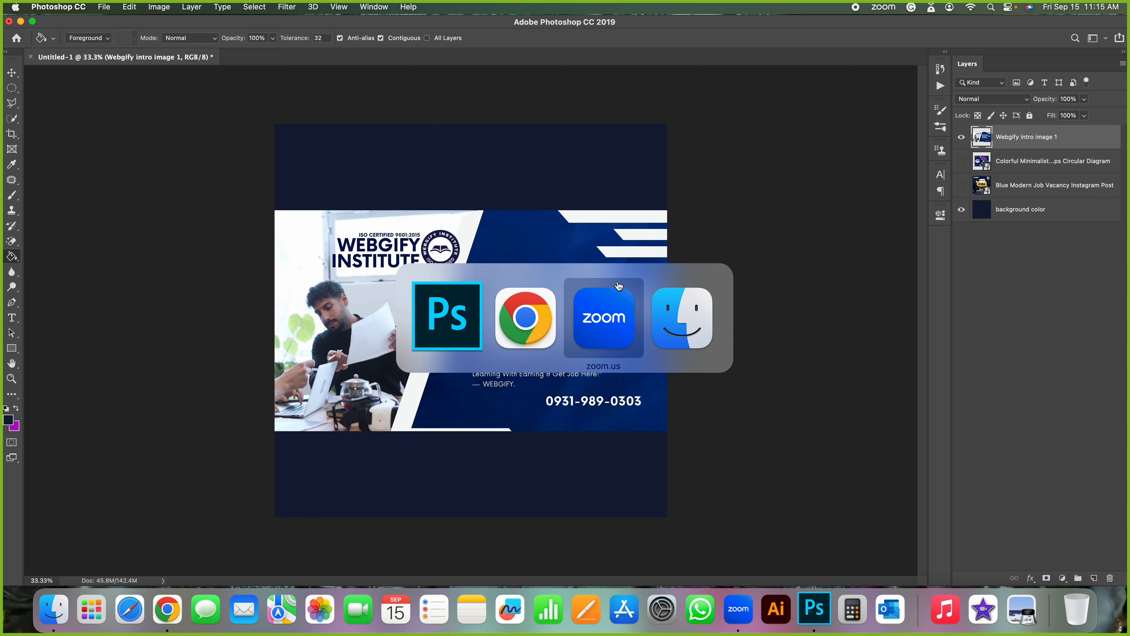
pyautogui.press('super+Tab')
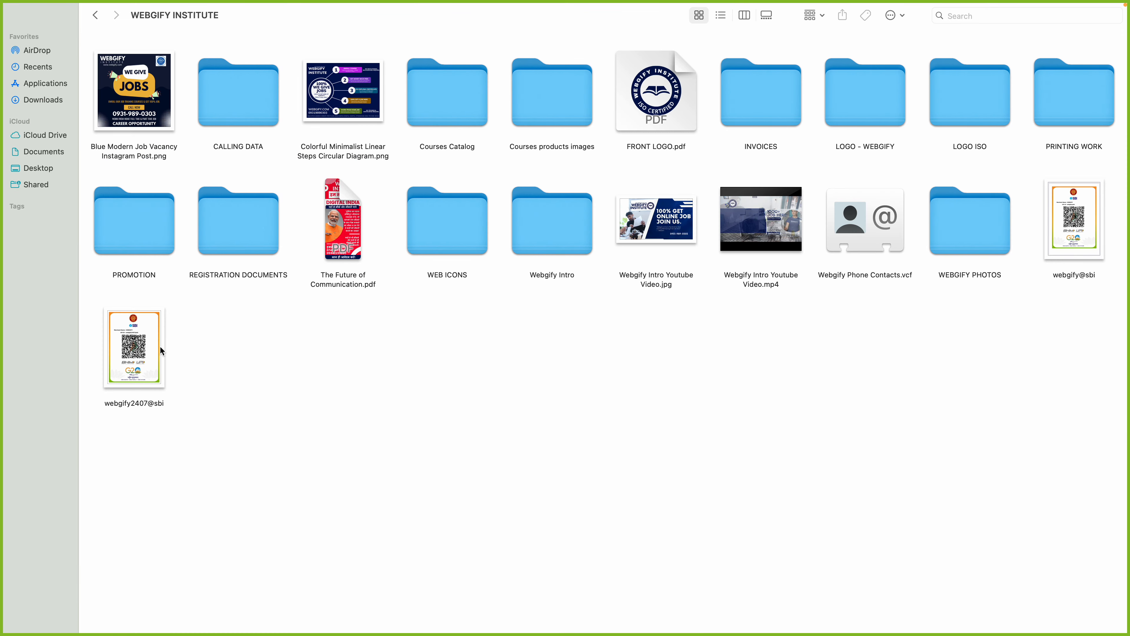
pyautogui.moveTo(161, 350); pyautogui.dragTo(603, 315)
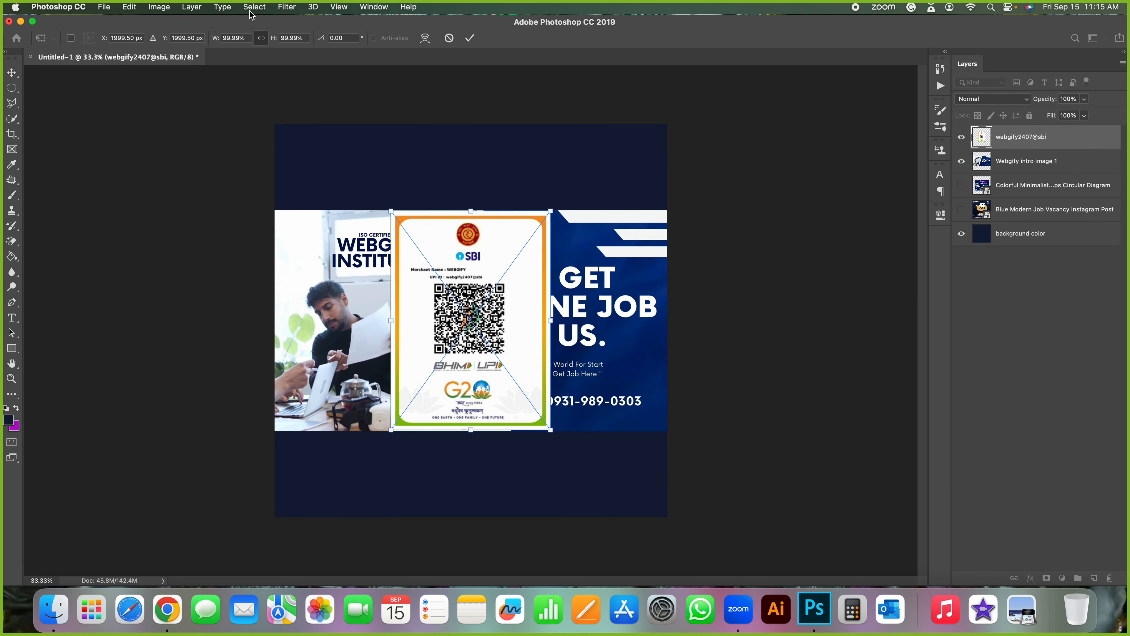
pyautogui.moveTo(214, 43); pyautogui.dragTo(260, 46)
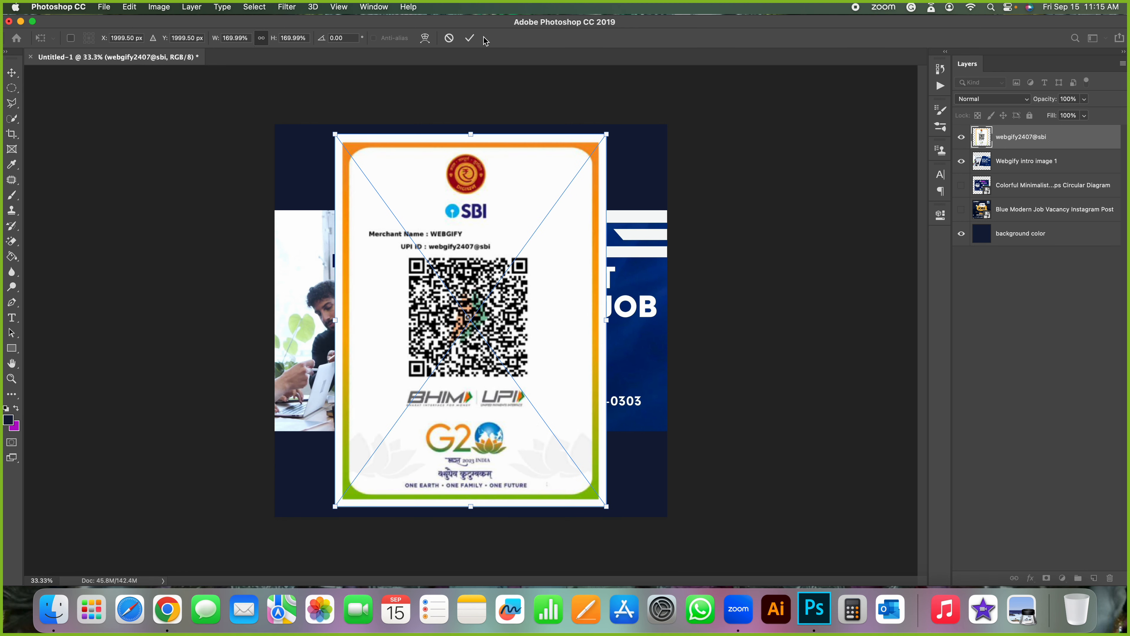
pyautogui.press('Return')
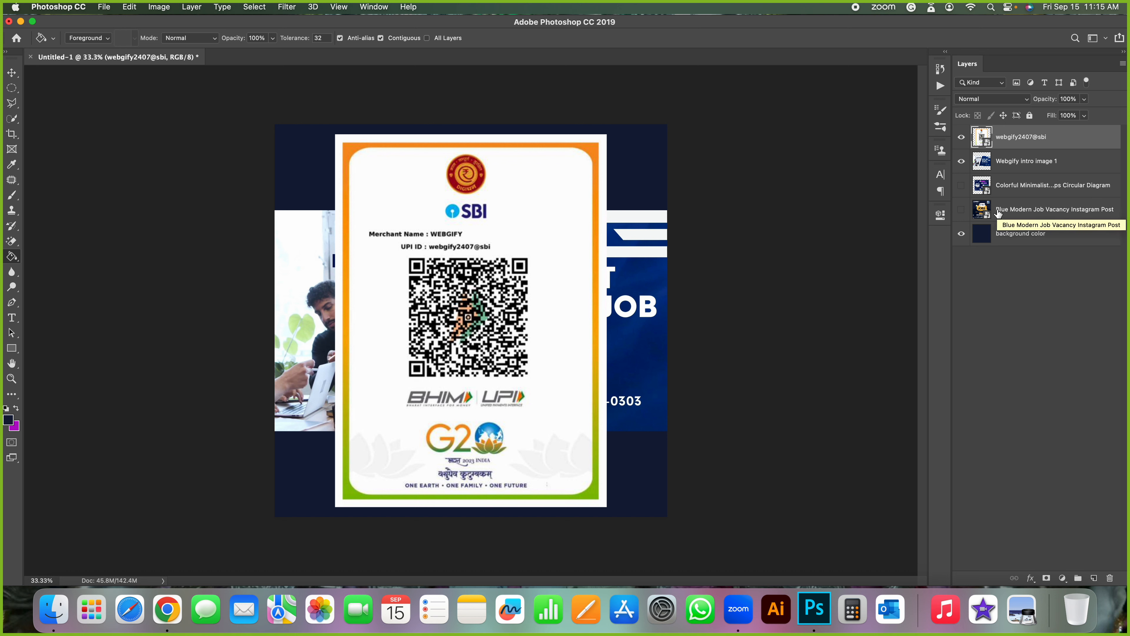
# Make several duplicates of the placed QR code layer.
pyautogui.press('super+j')
pyautogui.press('super+j')
pyautogui.press('super+j')
pyautogui.press('super+j')
pyautogui.press('super+j')
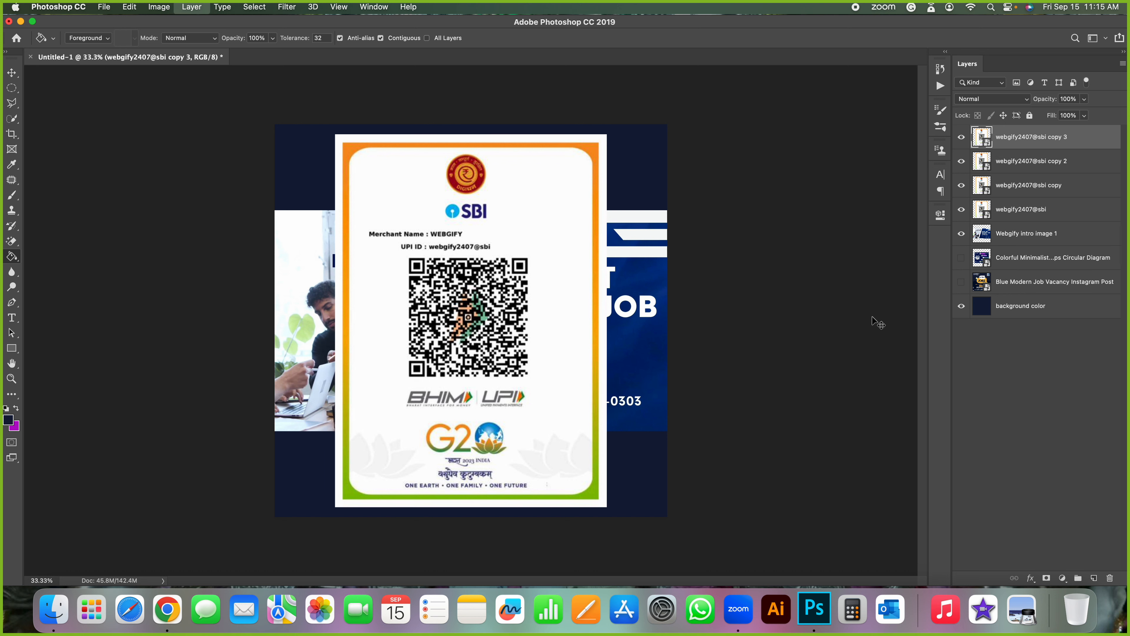
# Undo all the QR code layer copies and the placement of the QR code image.
pyautogui.press('super+z')
pyautogui.press('super+z')
pyautogui.press('super+z')
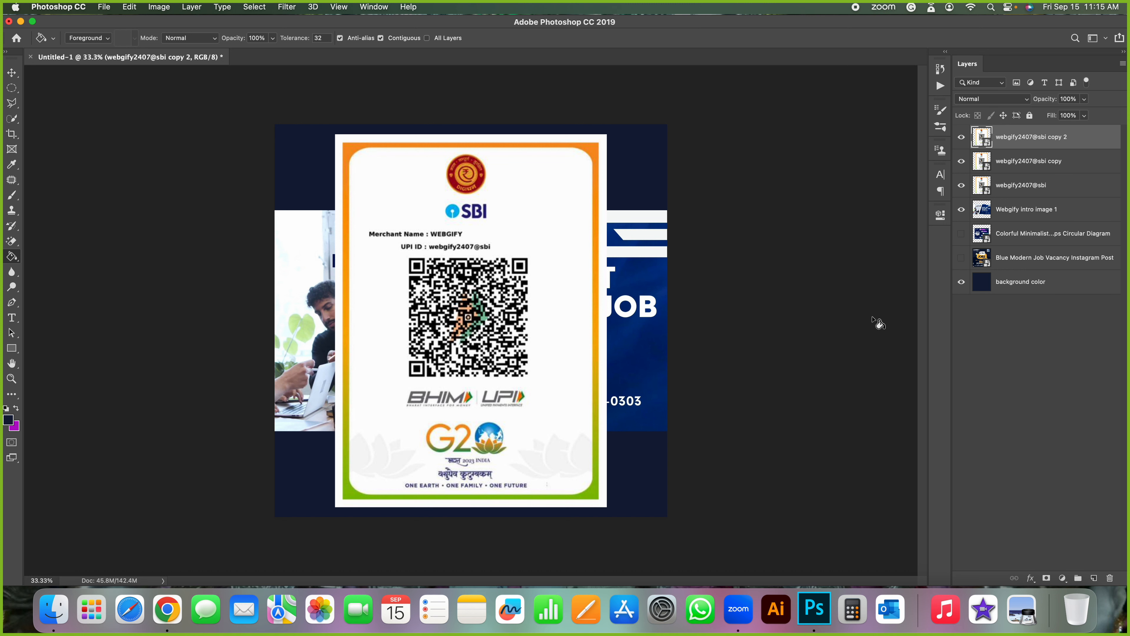
pyautogui.press('super+z')
pyautogui.press('super+z')
pyautogui.press('super+z')
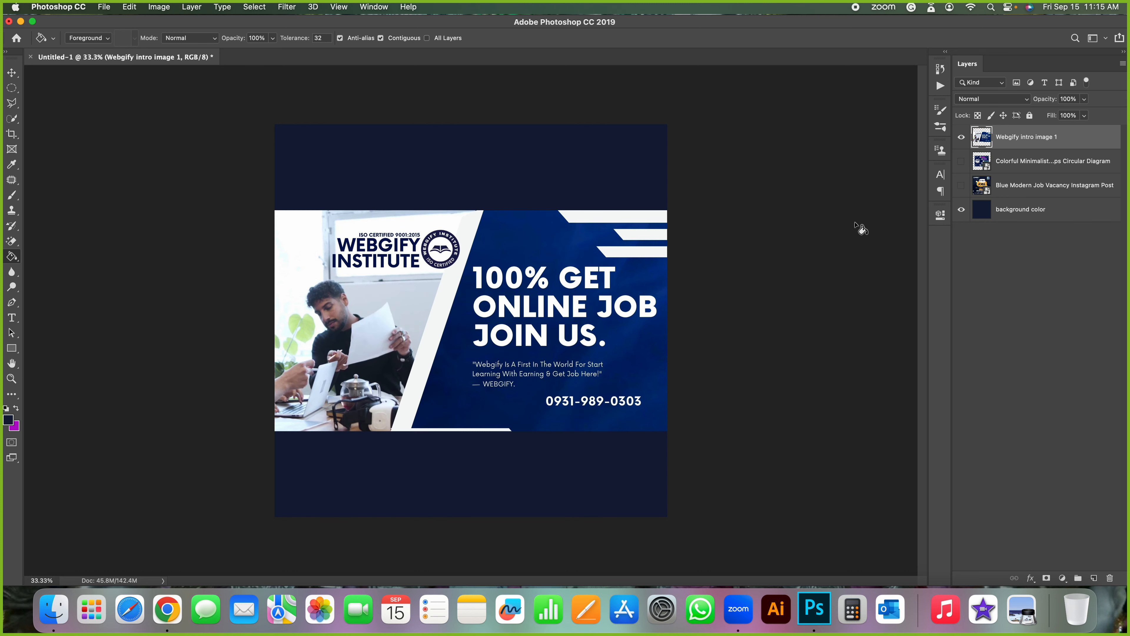
# Show the Blue Modern Job Vacancy Instagram Post layer instead of Webgify intro image 1 and rename it "We give jobs - webgify".
pyautogui.click(961, 136)
pyautogui.click(962, 190)
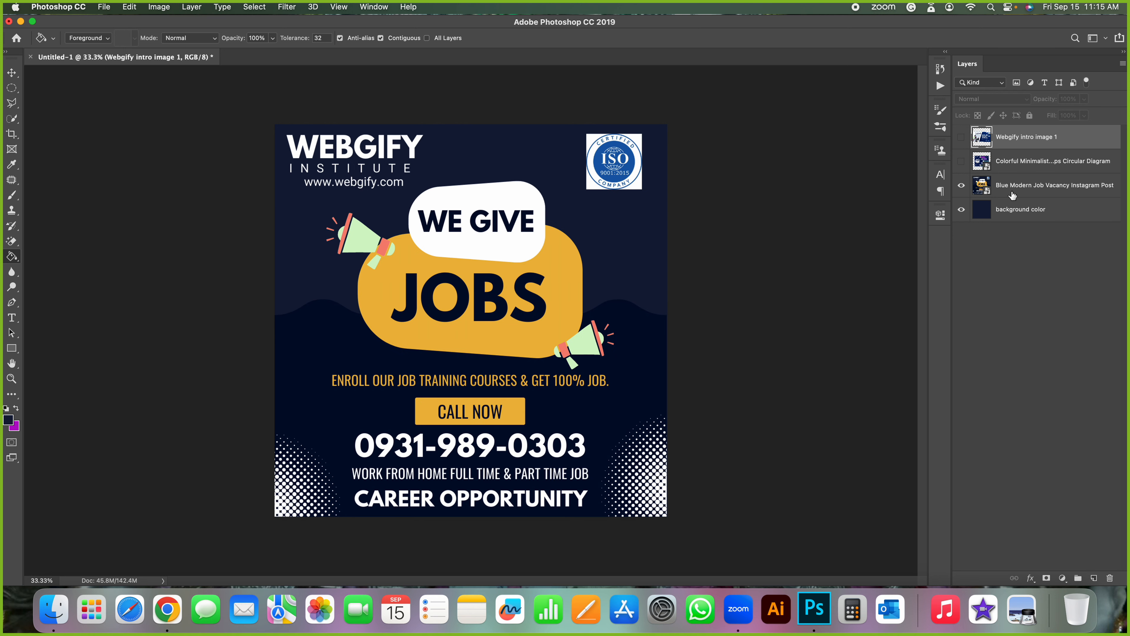
pyautogui.click(1013, 193)
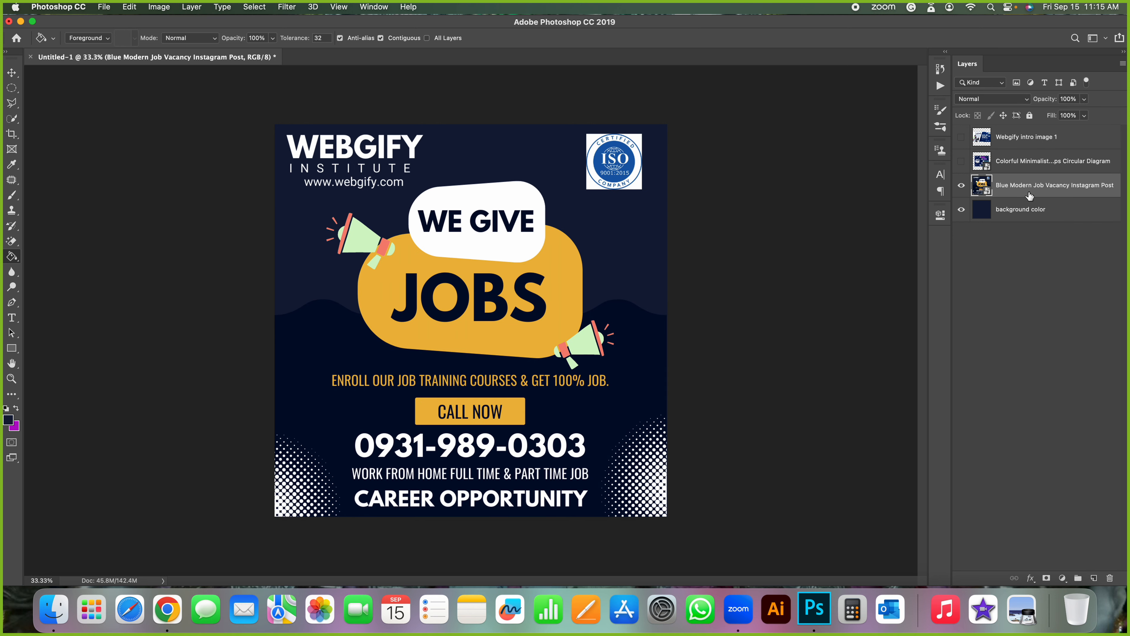
pyautogui.doubleClick(1008, 186)
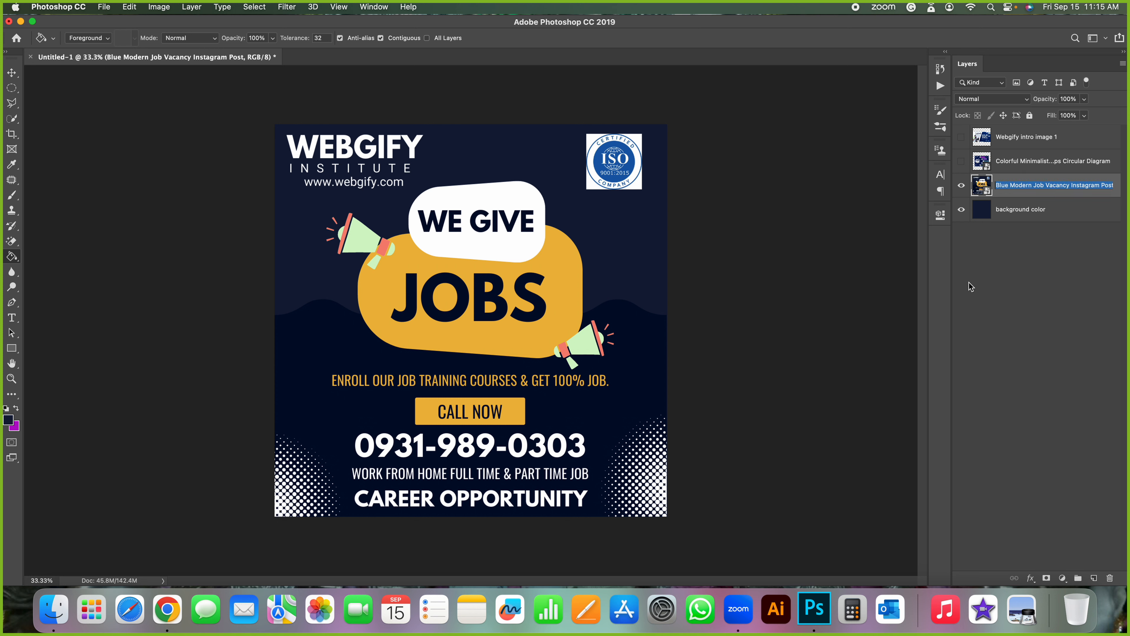
pyautogui.write('We give jobs - webgify')
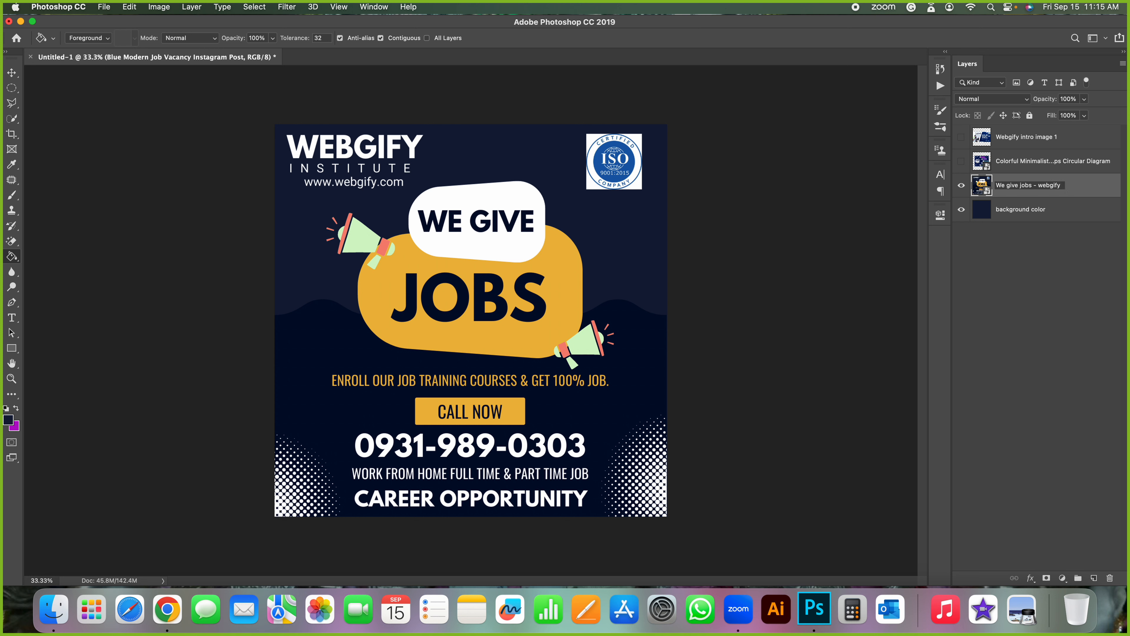
pyautogui.press('Return')
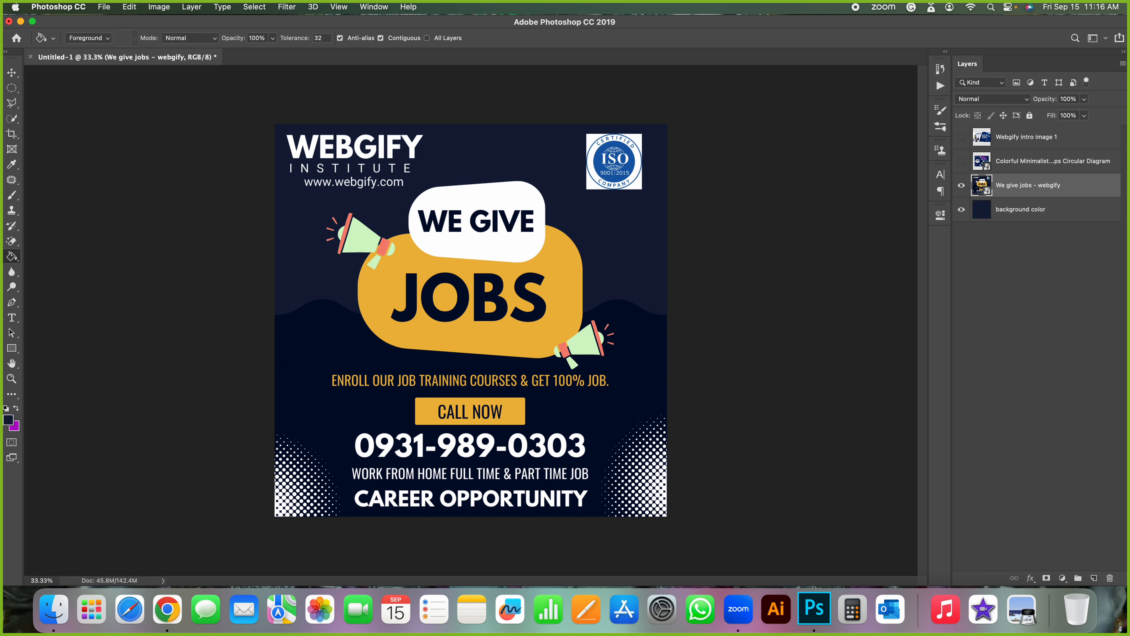
# View the blending options of the We give jobs - webgify layer and close them without changes.
pyautogui.rightClick(1025, 193)
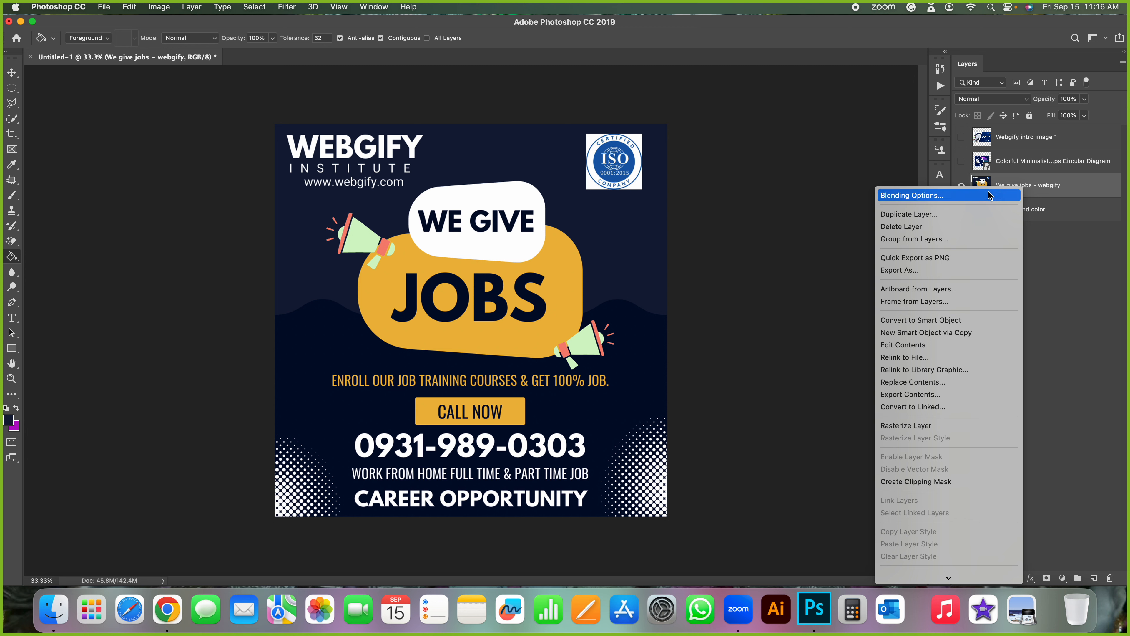
pyautogui.click(936, 198)
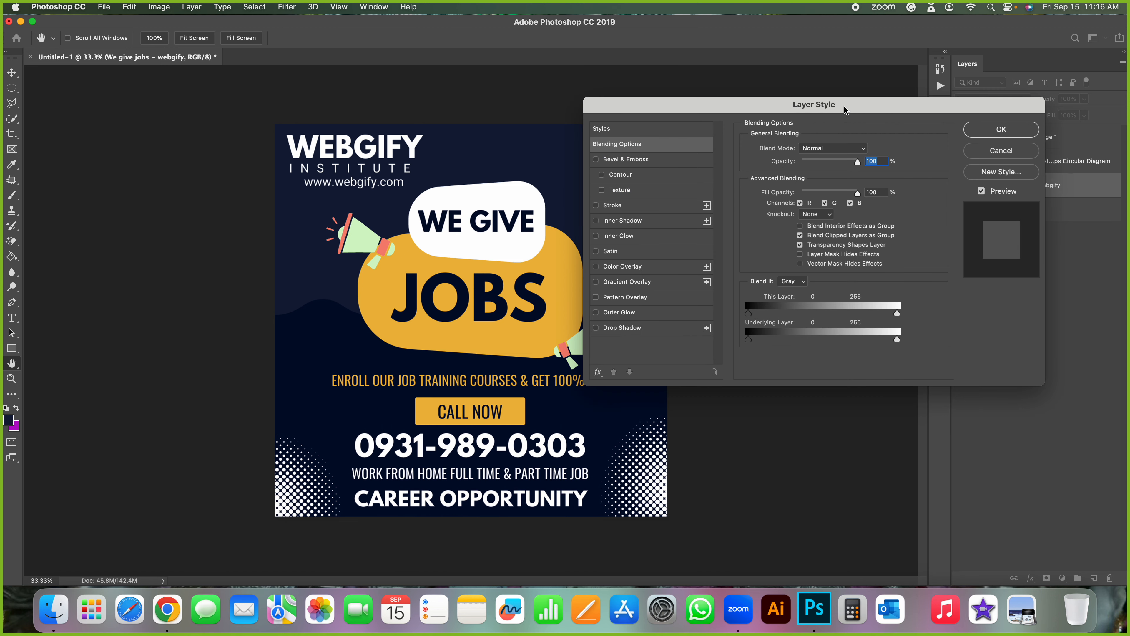
pyautogui.moveTo(837, 106); pyautogui.dragTo(724, 162)
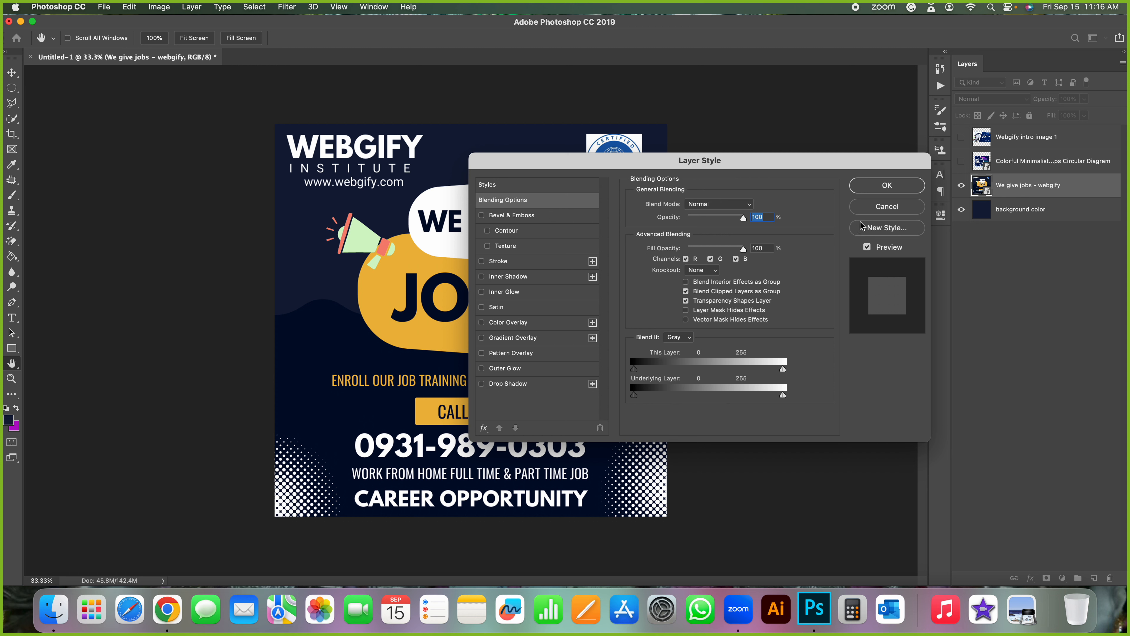
pyautogui.click(889, 206)
# Group the We give jobs - webgify layer into a new group named "Webgify".
pyautogui.rightClick(1012, 192)
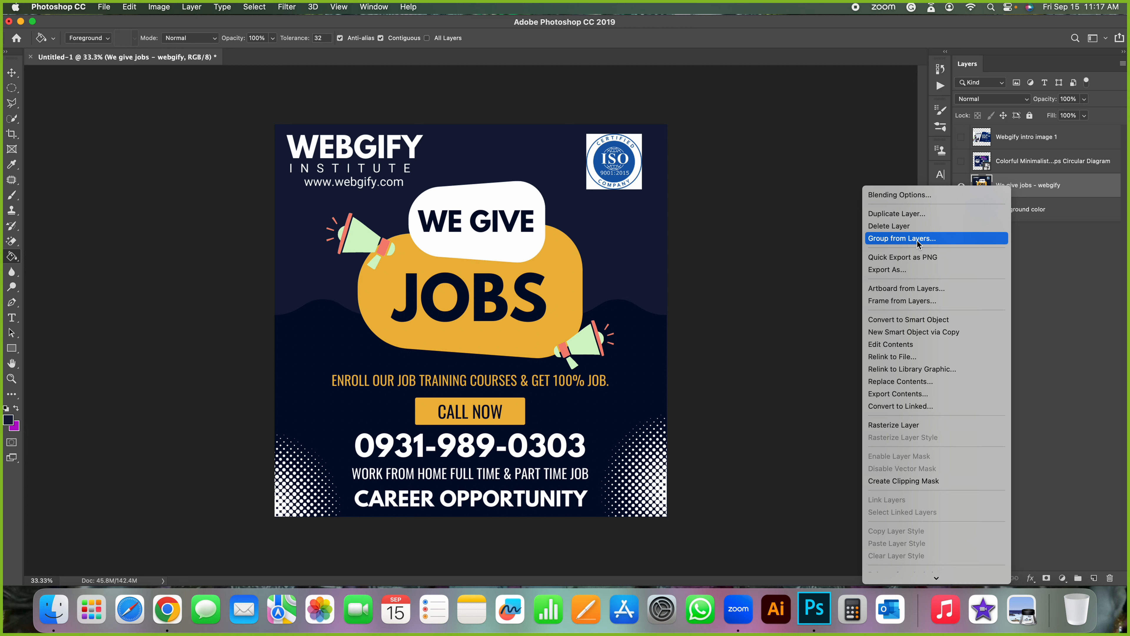
pyautogui.click(918, 241)
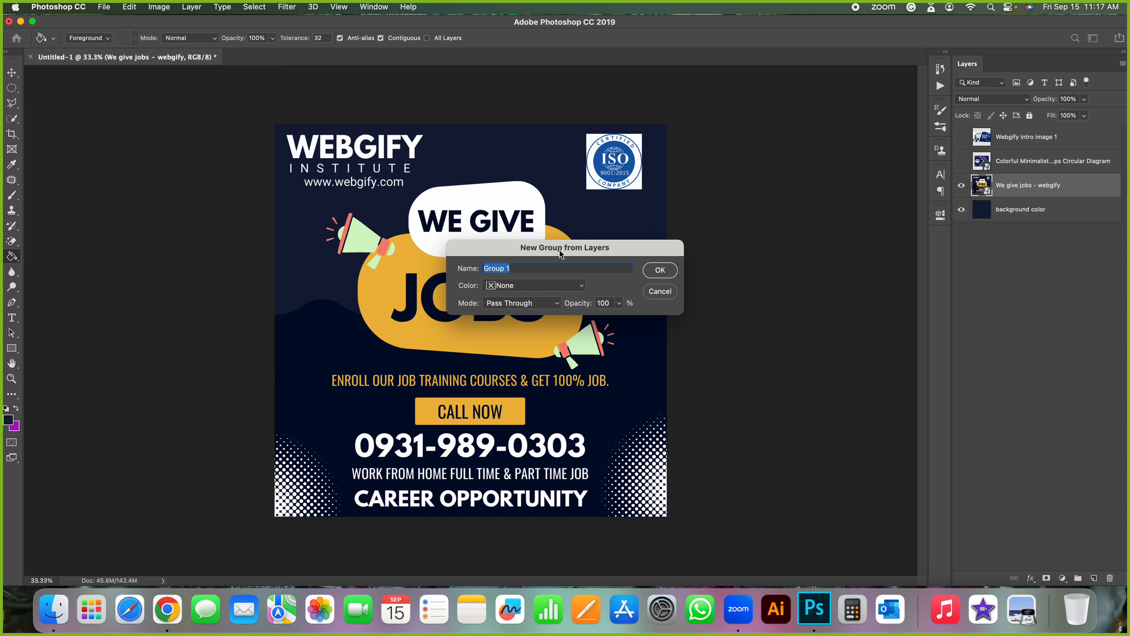
pyautogui.click(516, 270)
pyautogui.press('super+a')
pyautogui.write('Webgify')
pyautogui.click(669, 271)
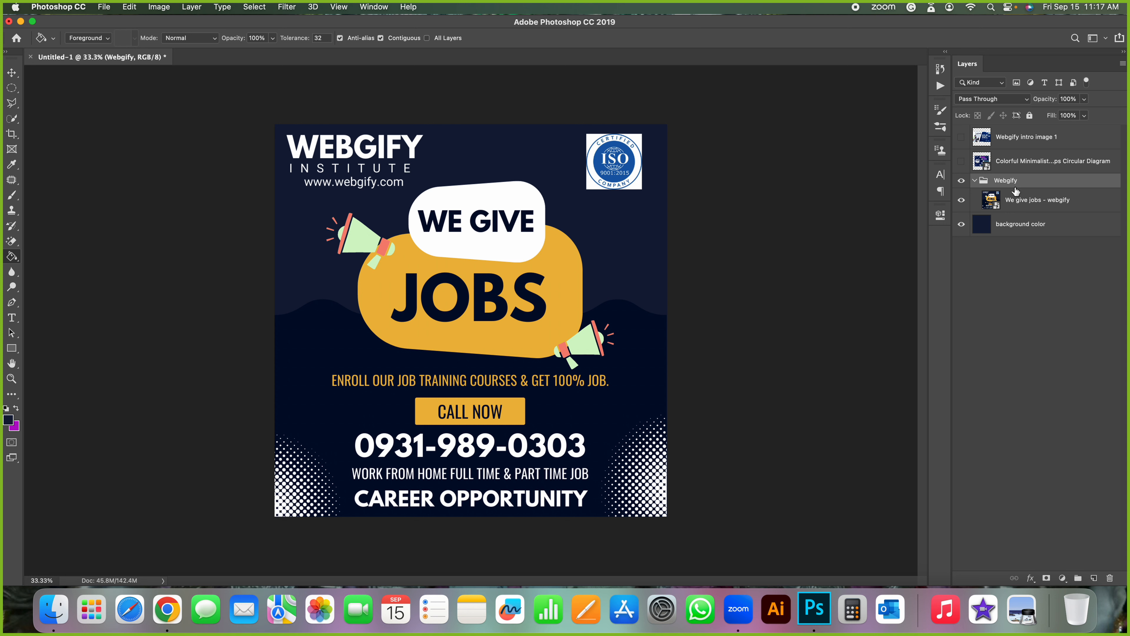
# Collapse and expand the Webgify group to check its contents, and ungroup it.
pyautogui.click(975, 180)
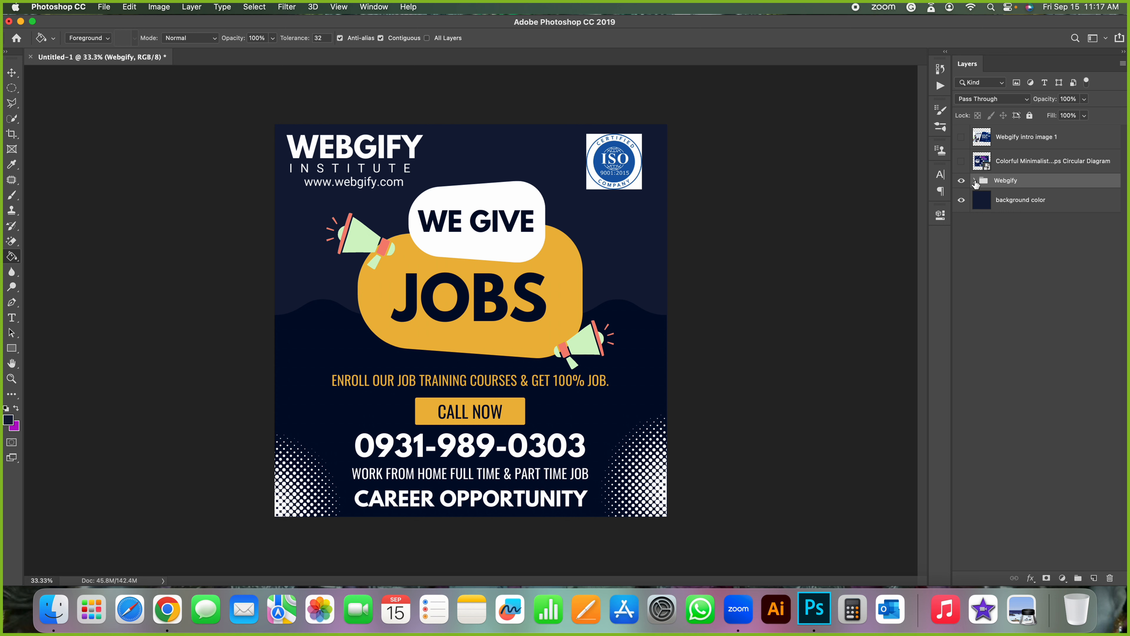
pyautogui.click(975, 181)
pyautogui.click(1023, 202)
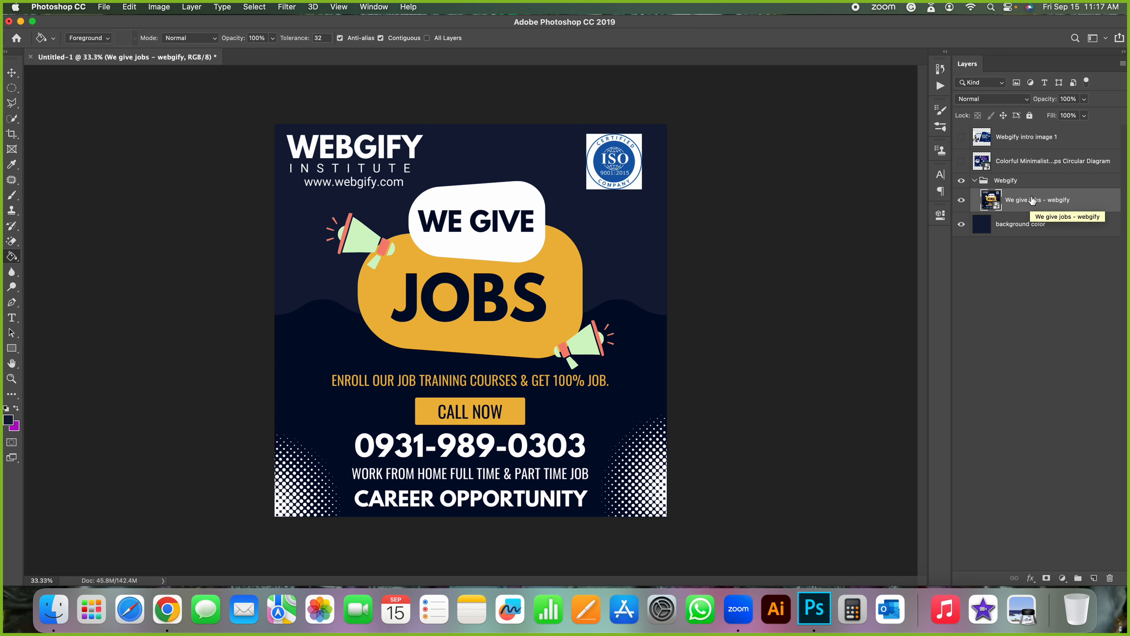
pyautogui.click(995, 181)
pyautogui.click(975, 180)
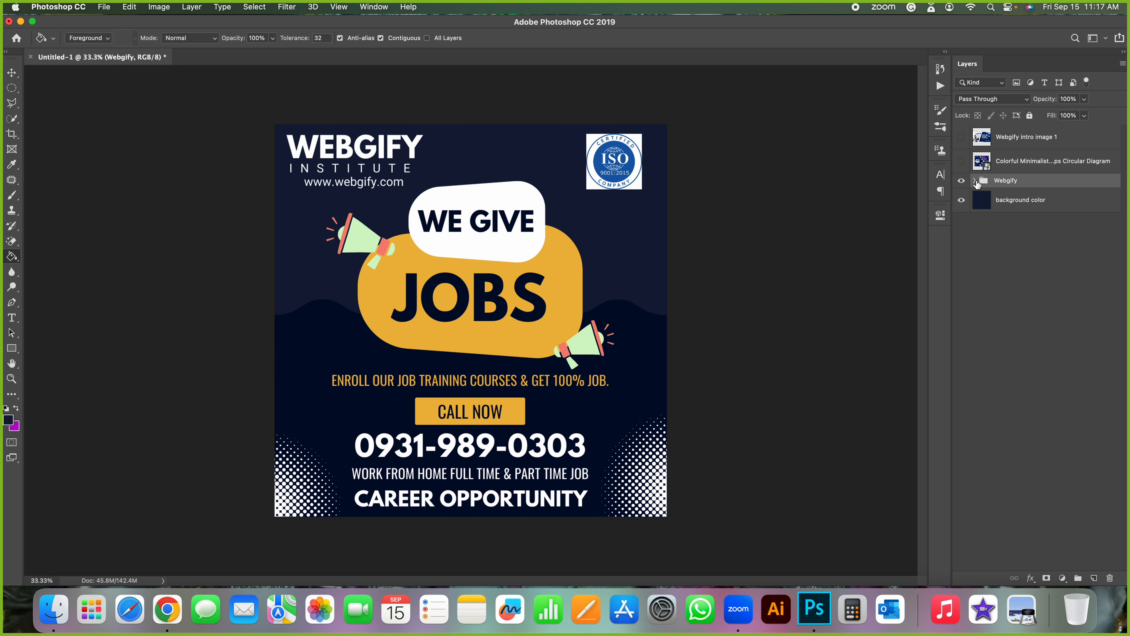
pyautogui.click(976, 181)
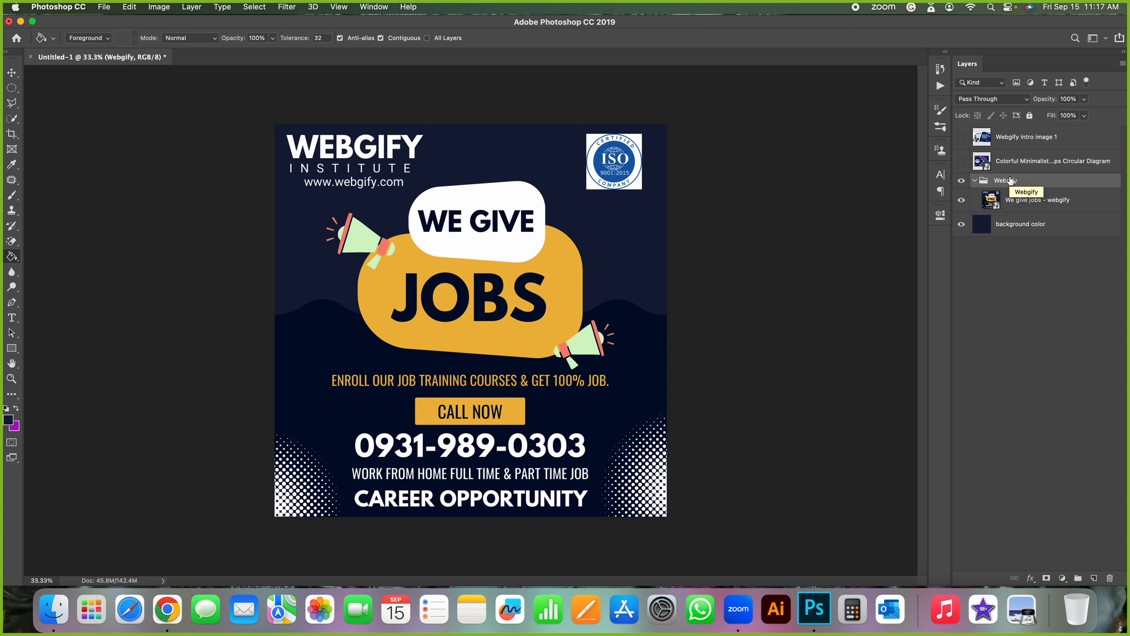
pyautogui.press('super+shift+g')
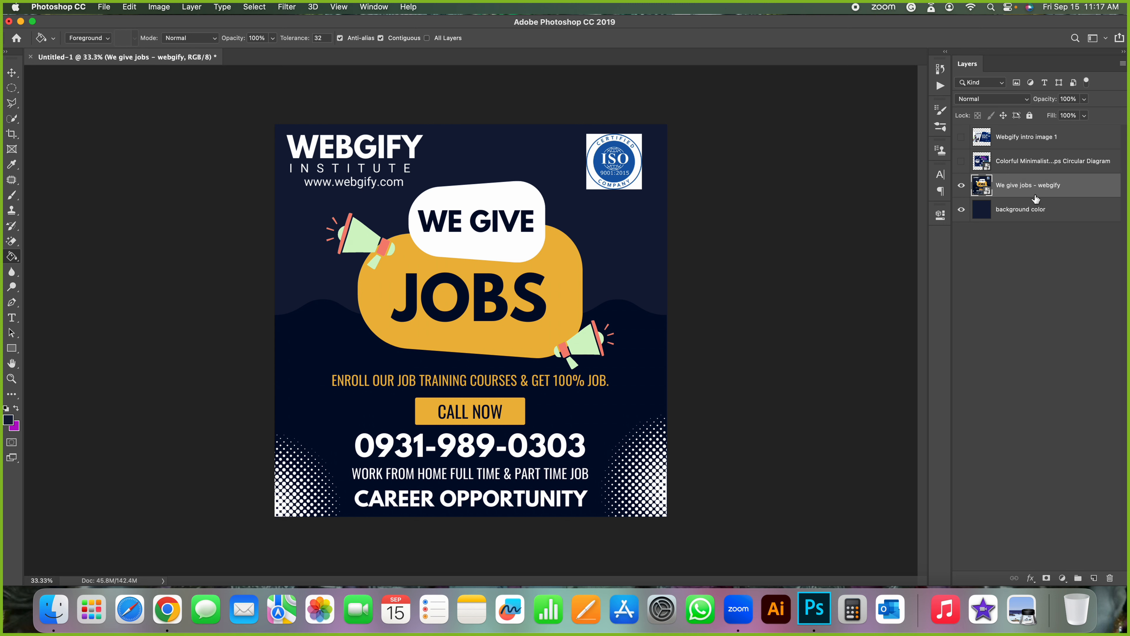
# Show the hidden Webgify intro image 1 and Colorful Minimalist Linear Steps Circular Diagram layers.
pyautogui.click(1036, 138)
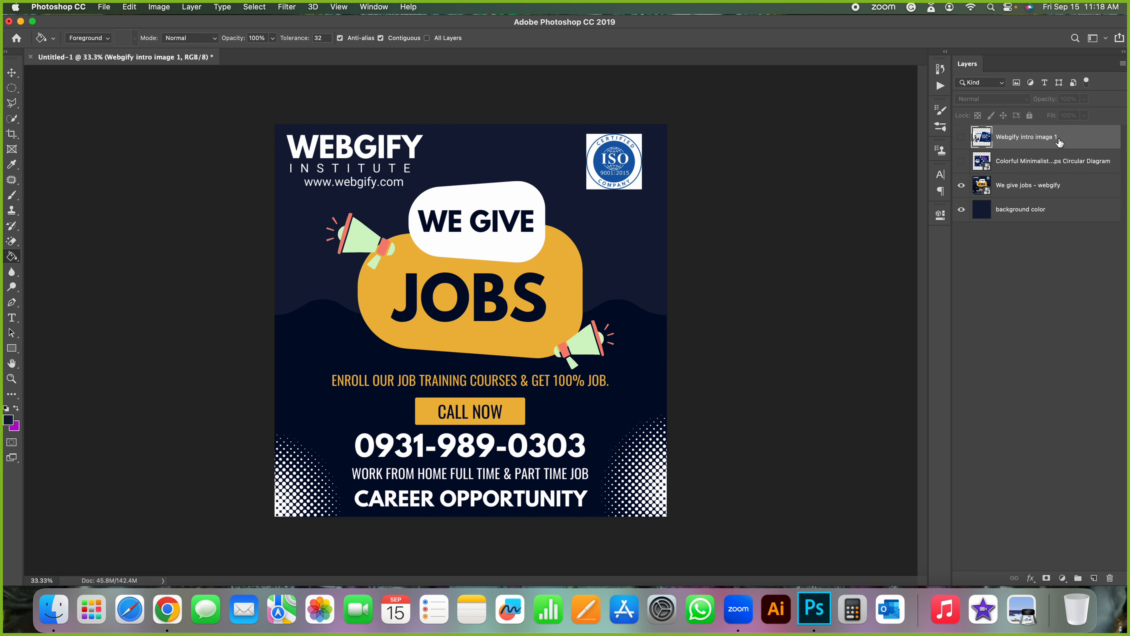
pyautogui.click(961, 161)
pyautogui.click(961, 136)
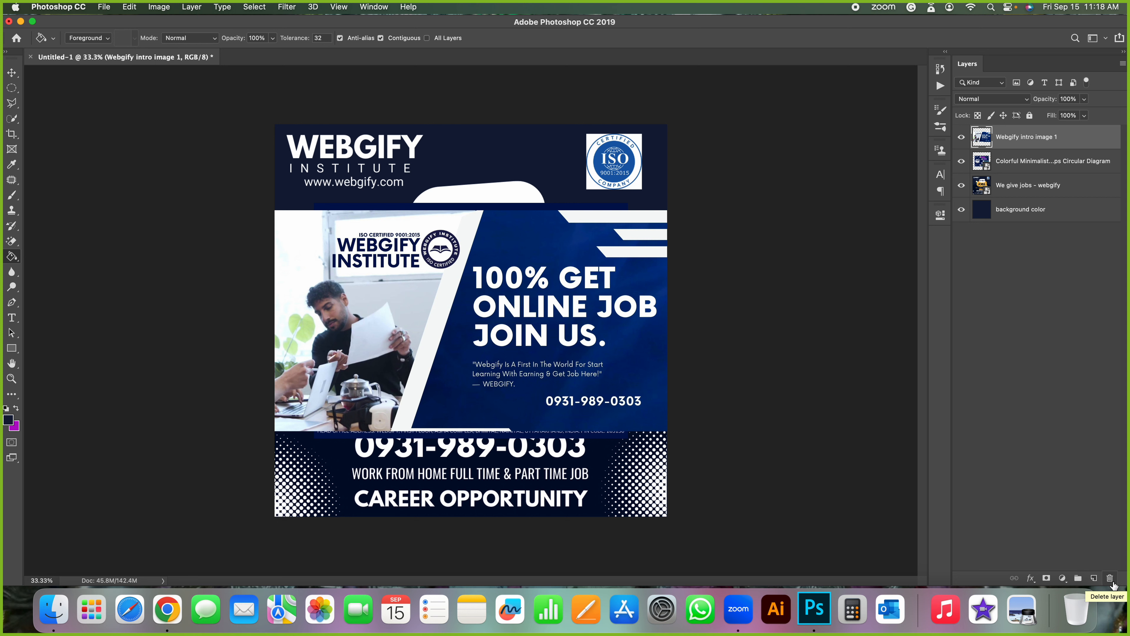
# Create an empty layer group above the Webgify intro image 1 layer and name it "Webgify".
pyautogui.click(1077, 577)
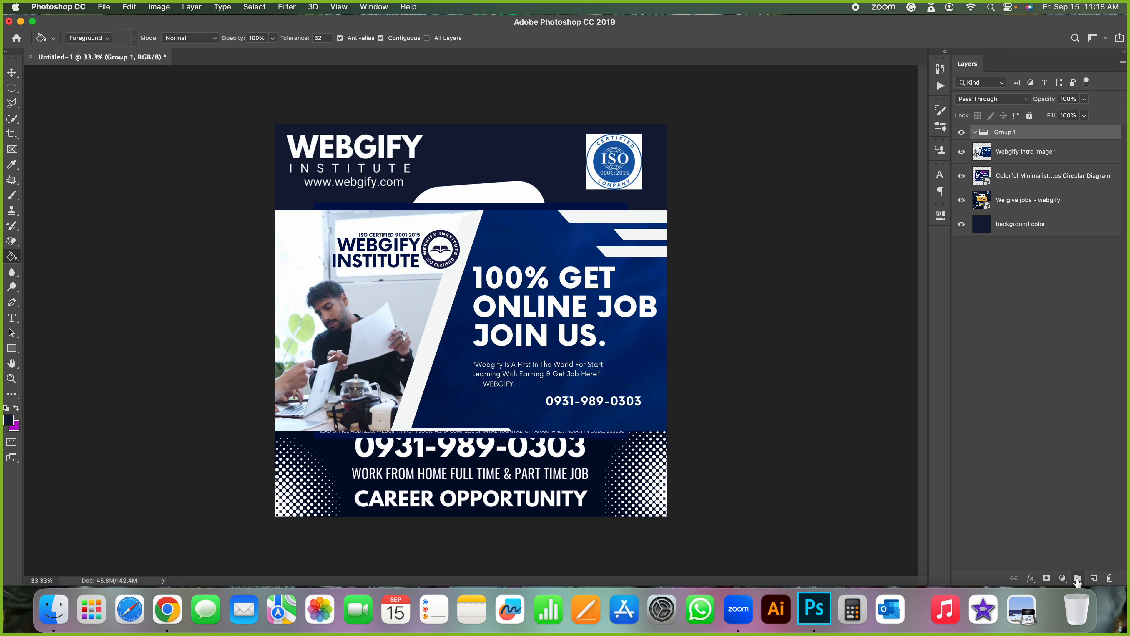
pyautogui.click(1006, 136)
pyautogui.doubleClick(1006, 134)
pyautogui.write('Webgify')
pyautogui.press('Return')
# Collapse the empty Webgify group and switch its visibility off and on to check its effect.
pyautogui.click(974, 133)
pyautogui.click(962, 133)
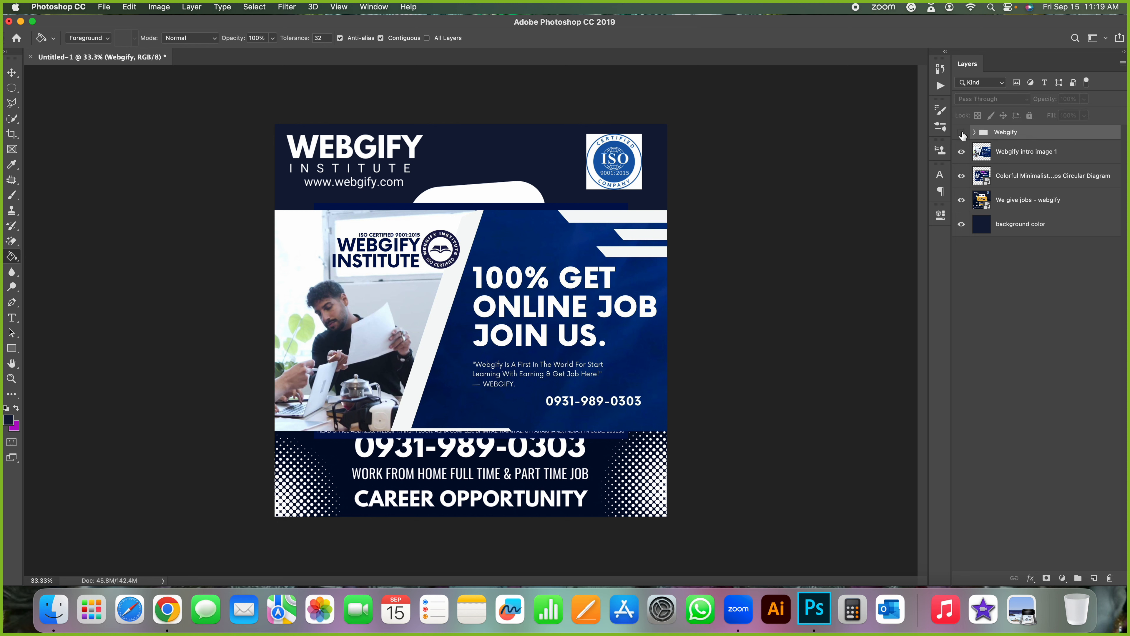
pyautogui.click(961, 134)
# Try to move the Webgify intro image 1 layer into the Webgify group, and undo the resulting reorder.
pyautogui.click(1015, 156)
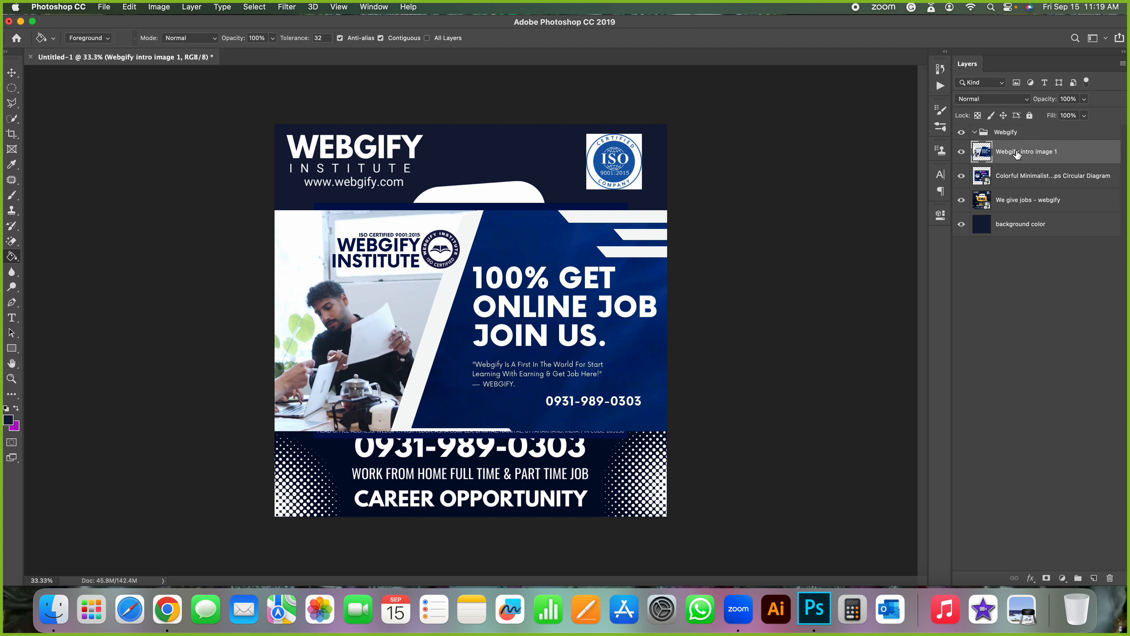
pyautogui.click(1060, 152)
pyautogui.moveTo(1060, 152); pyautogui.dragTo(1020, 132)
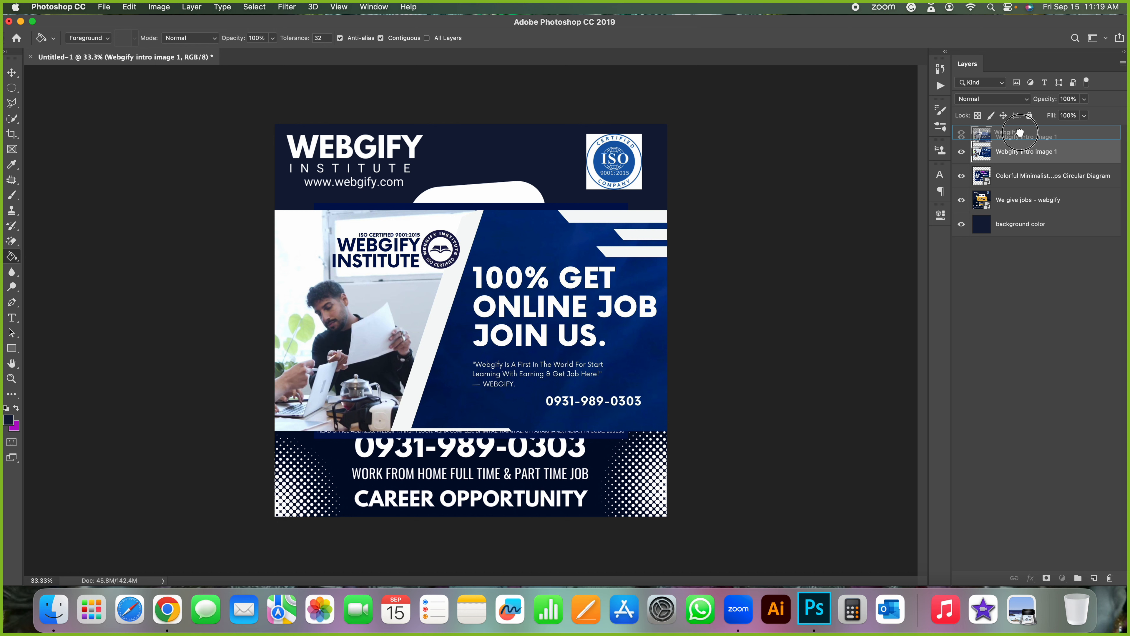
pyautogui.moveTo(1020, 132); pyautogui.dragTo(1019, 138)
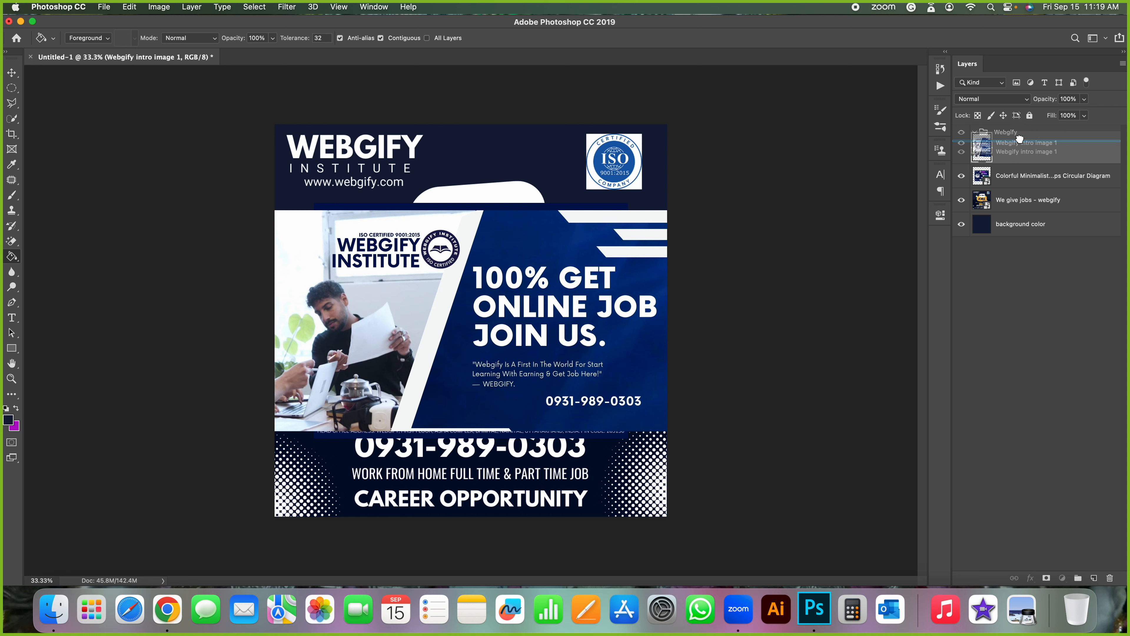
pyautogui.moveTo(1019, 139); pyautogui.dragTo(1021, 137)
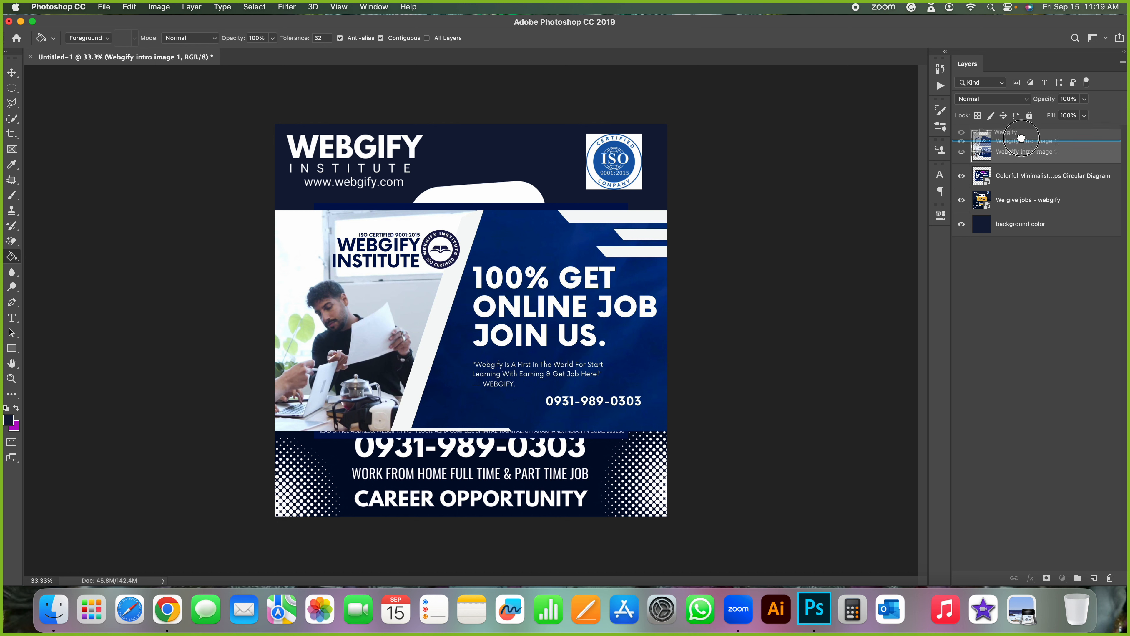
pyautogui.moveTo(1021, 137); pyautogui.dragTo(1021, 134)
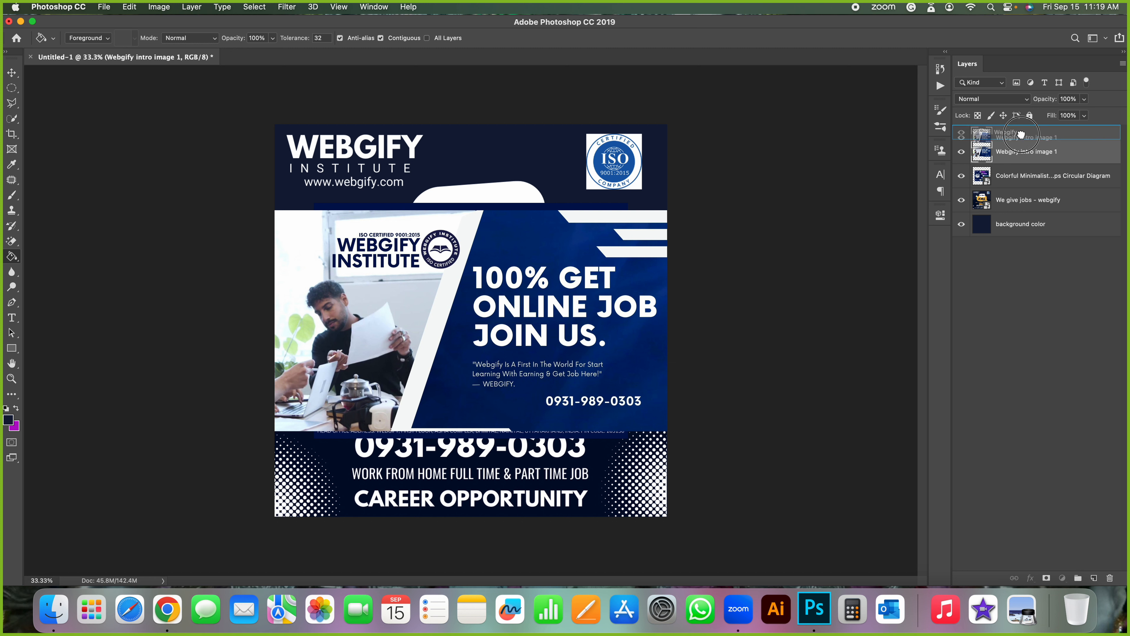
pyautogui.moveTo(1022, 134); pyautogui.dragTo(1021, 126)
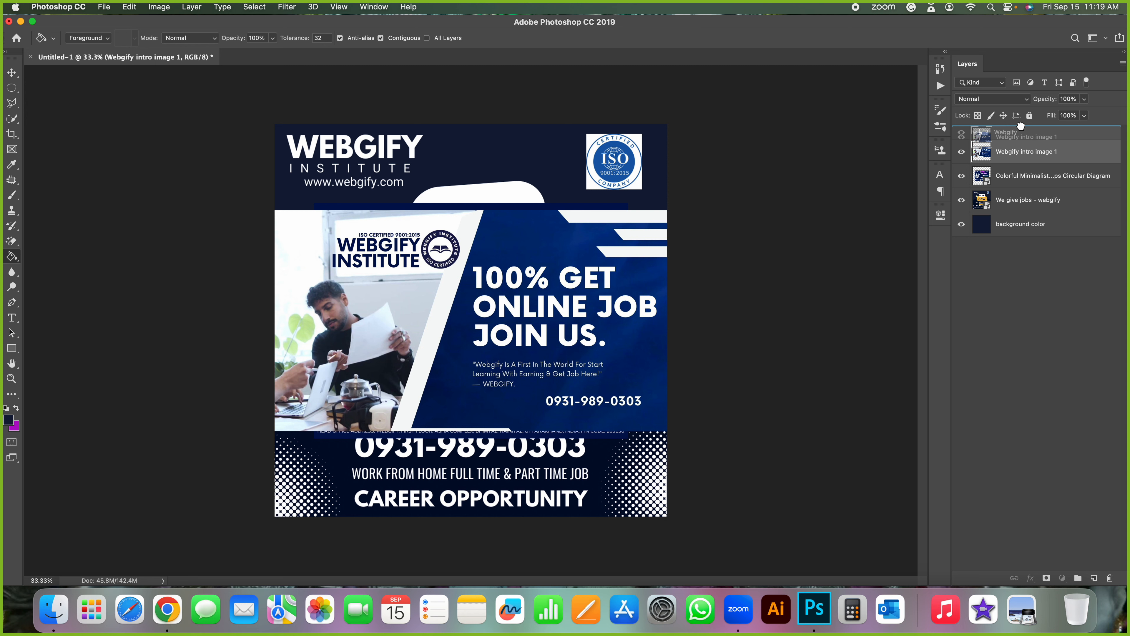
pyautogui.moveTo(1021, 127); pyautogui.dragTo(1013, 157)
pyautogui.click(1012, 141)
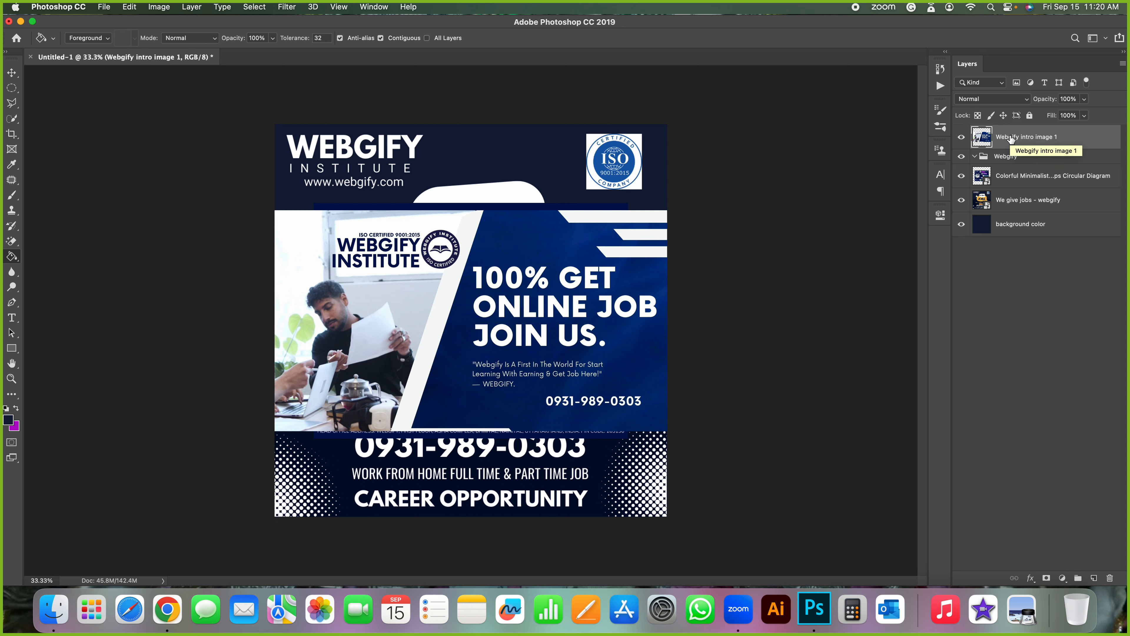
pyautogui.moveTo(1012, 139)
pyautogui.mouseDown()
pyautogui.moveTo(1013, 166)
pyautogui.moveTo(1025, 127)
pyautogui.mouseUp()
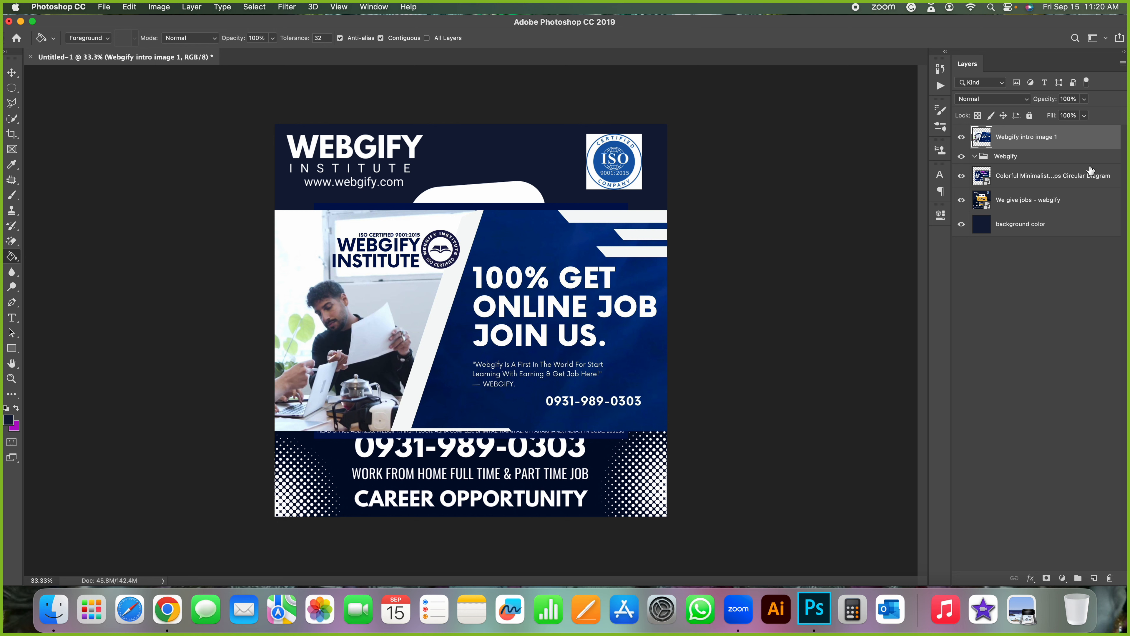
pyautogui.press('super+z')
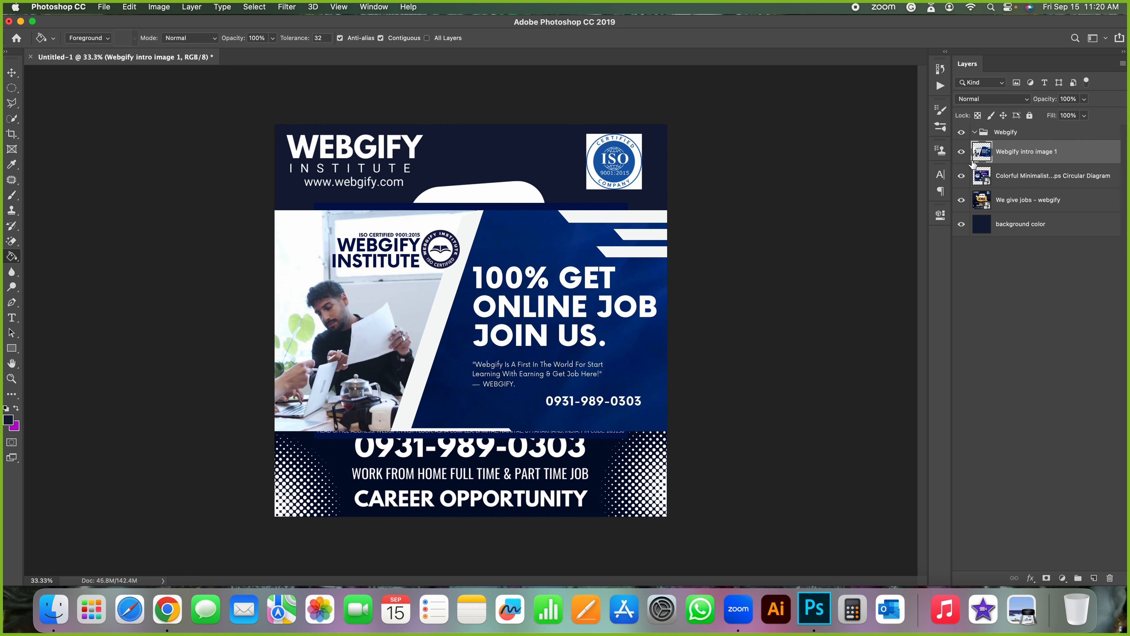
# Move the Webgify intro image 1 layer into the Webgify group.
pyautogui.click(1072, 156)
pyautogui.moveTo(1072, 156)
pyautogui.mouseDown()
pyautogui.moveTo(1061, 141)
pyautogui.moveTo(1072, 139)
pyautogui.mouseUp()
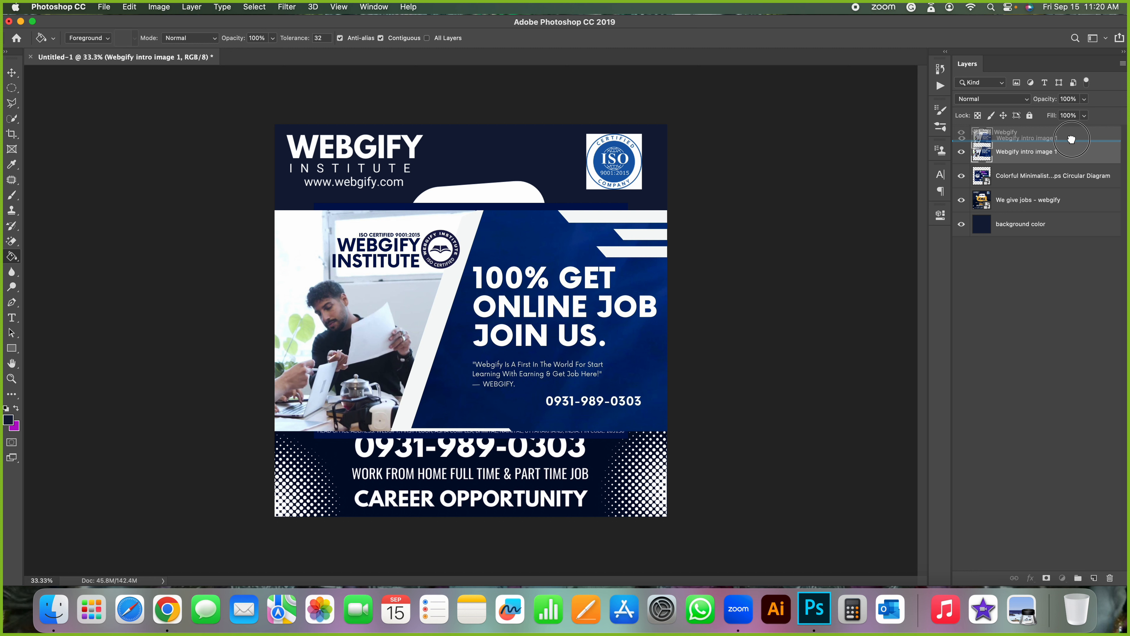
pyautogui.moveTo(1072, 139); pyautogui.dragTo(1070, 139)
pyautogui.moveTo(1071, 139); pyautogui.dragTo(1071, 139)
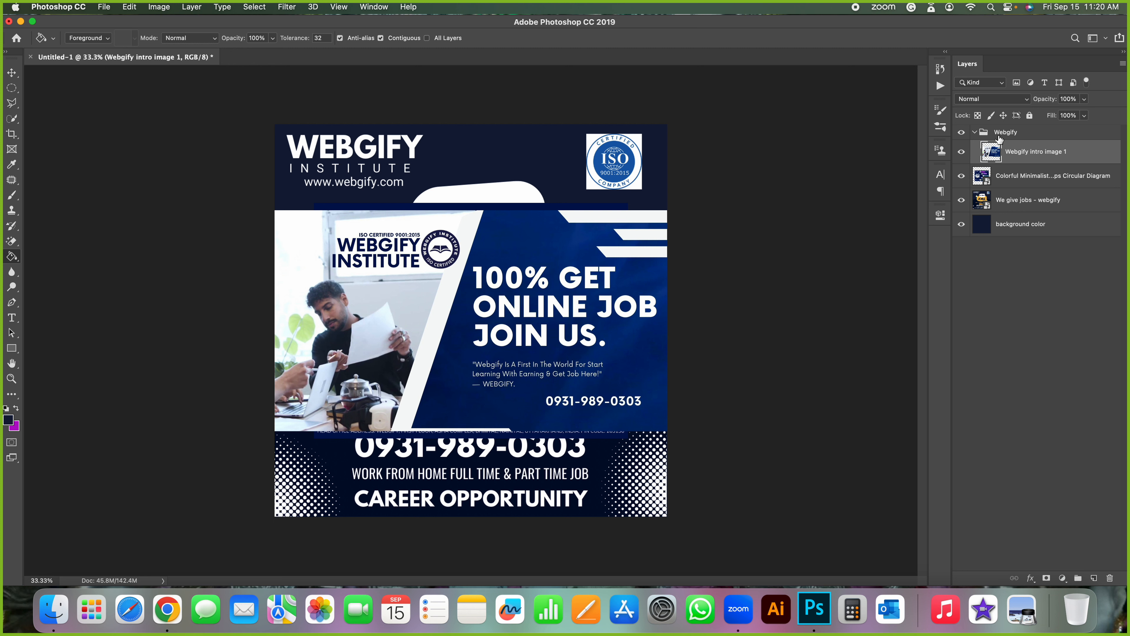
# Expand and collapse the Webgify group to check the layer nested inside it.
pyautogui.click(975, 133)
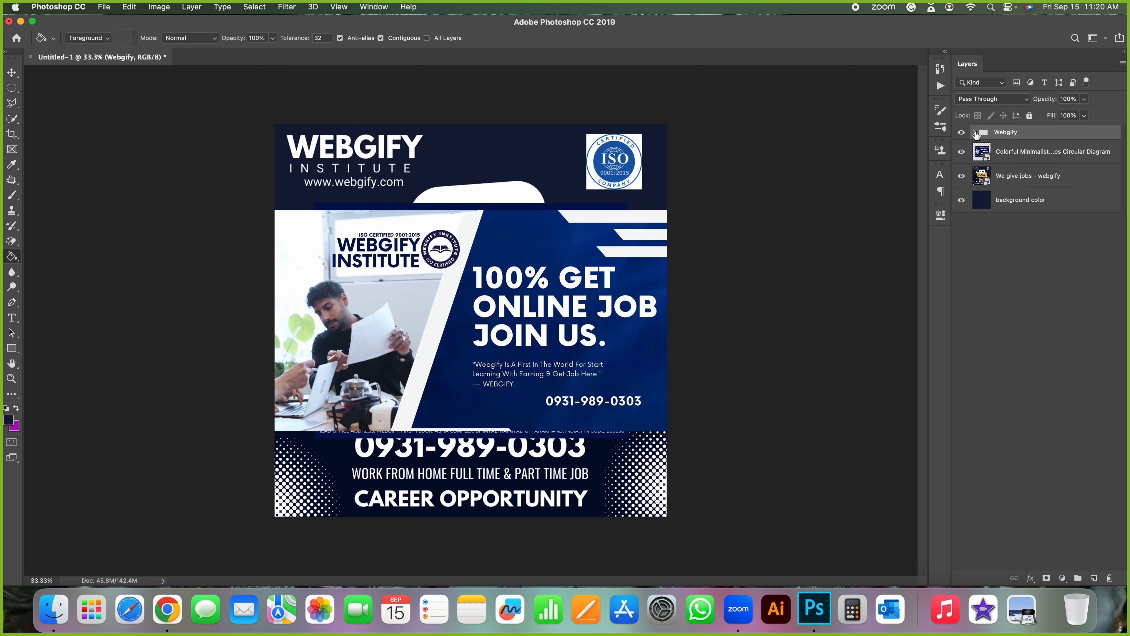
pyautogui.click(975, 132)
pyautogui.click(975, 133)
pyautogui.click(975, 132)
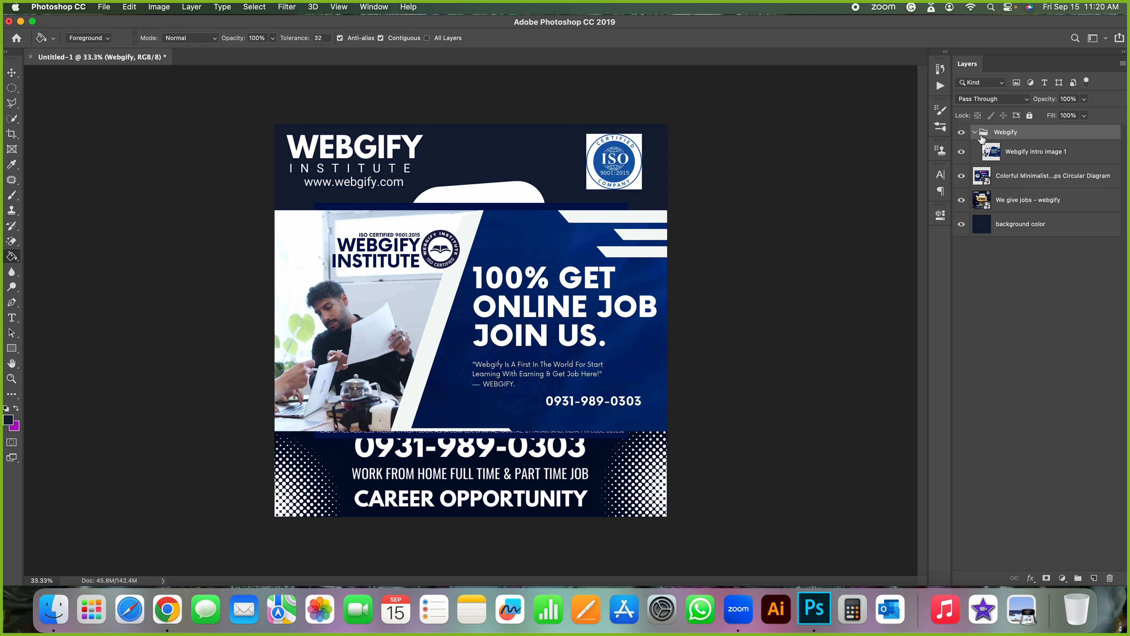
pyautogui.click(1020, 156)
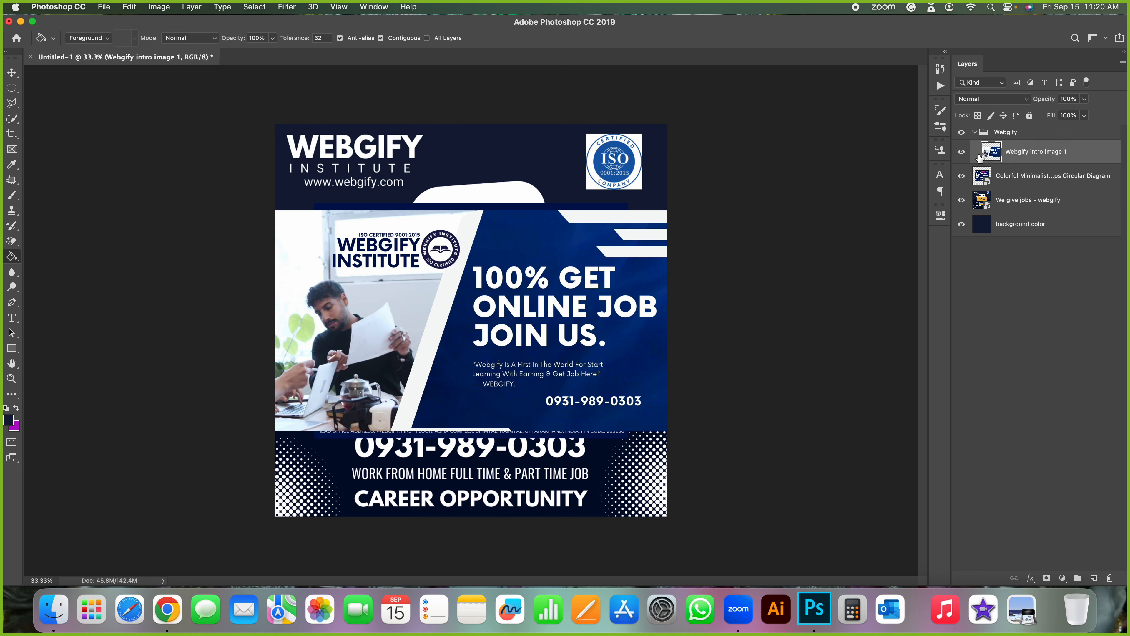
pyautogui.click(974, 133)
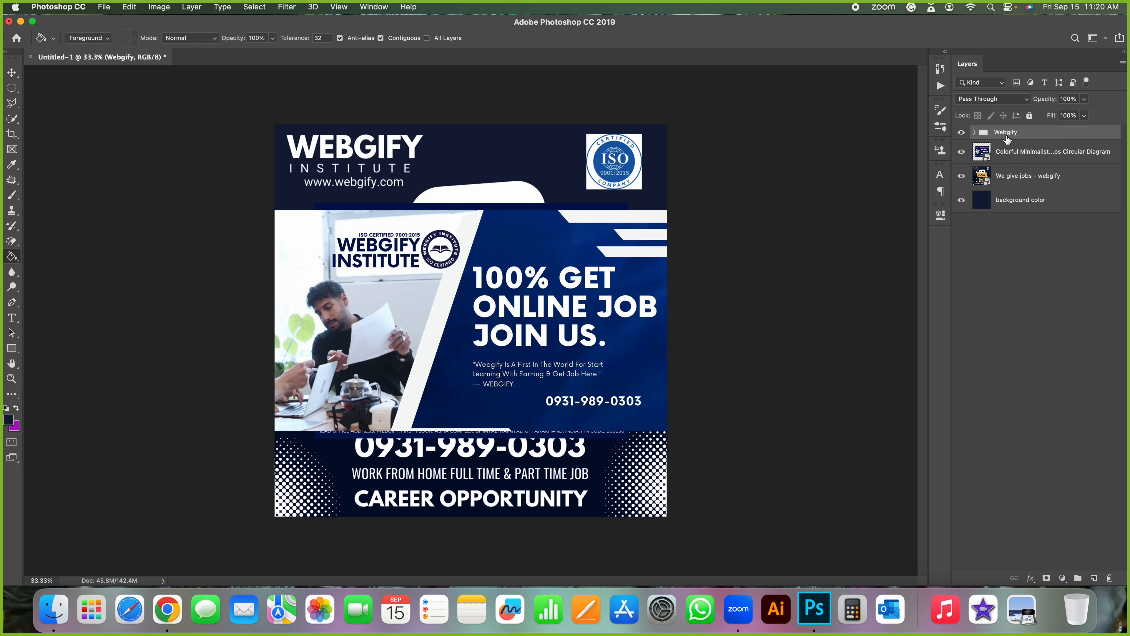
# Switch the Webgify group's visibility off and on to compare its effect on the nested layer and the canvas.
pyautogui.click(961, 134)
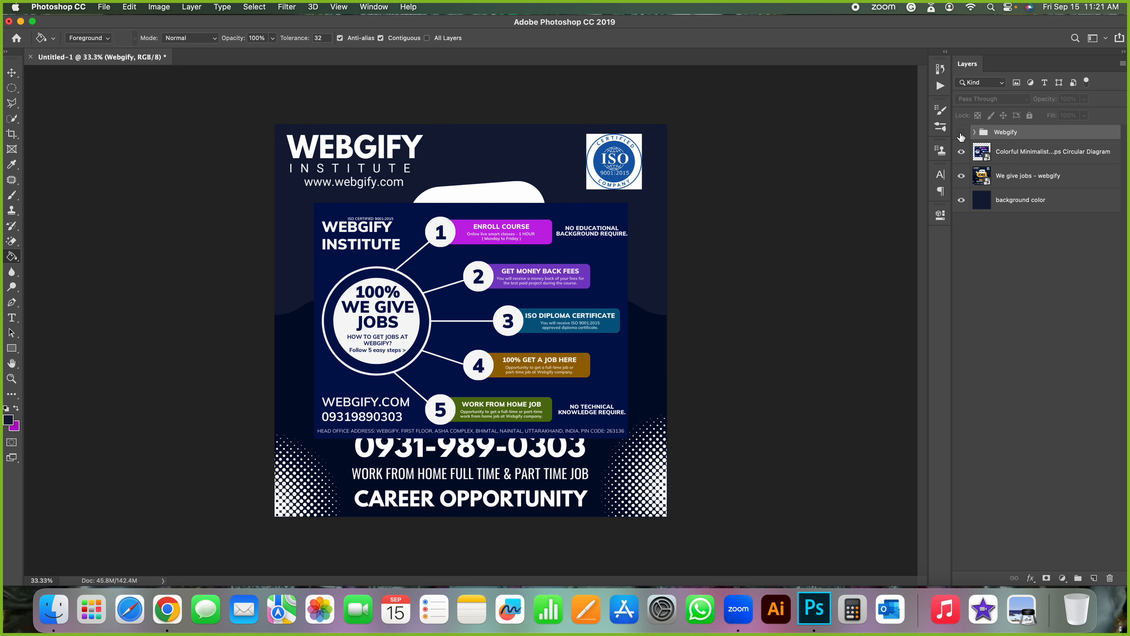
pyautogui.click(975, 132)
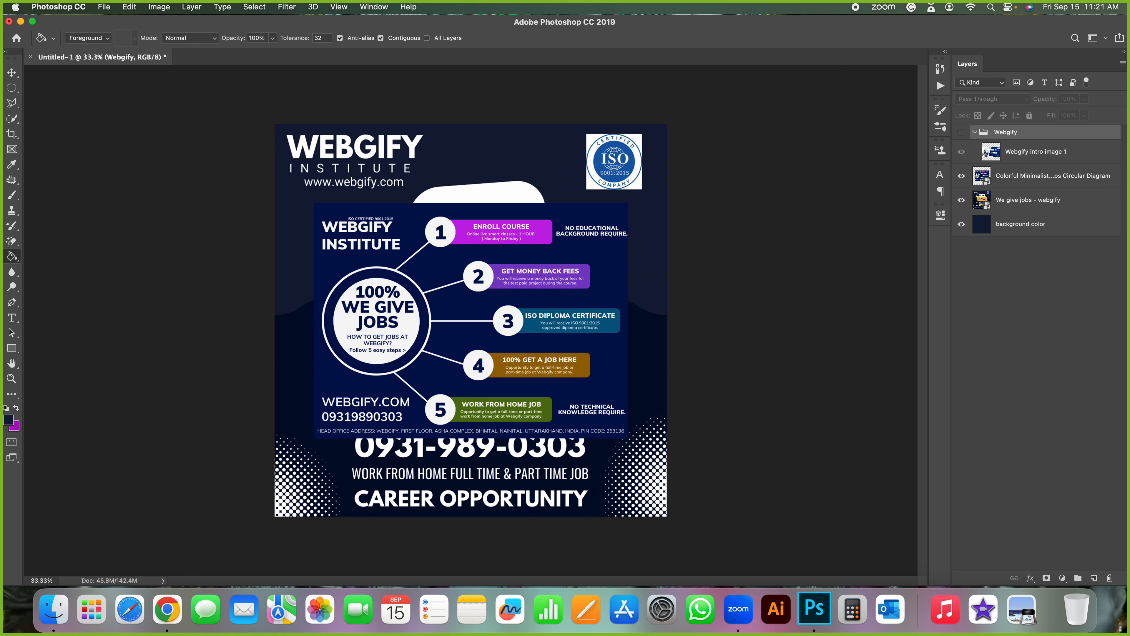
pyautogui.click(962, 134)
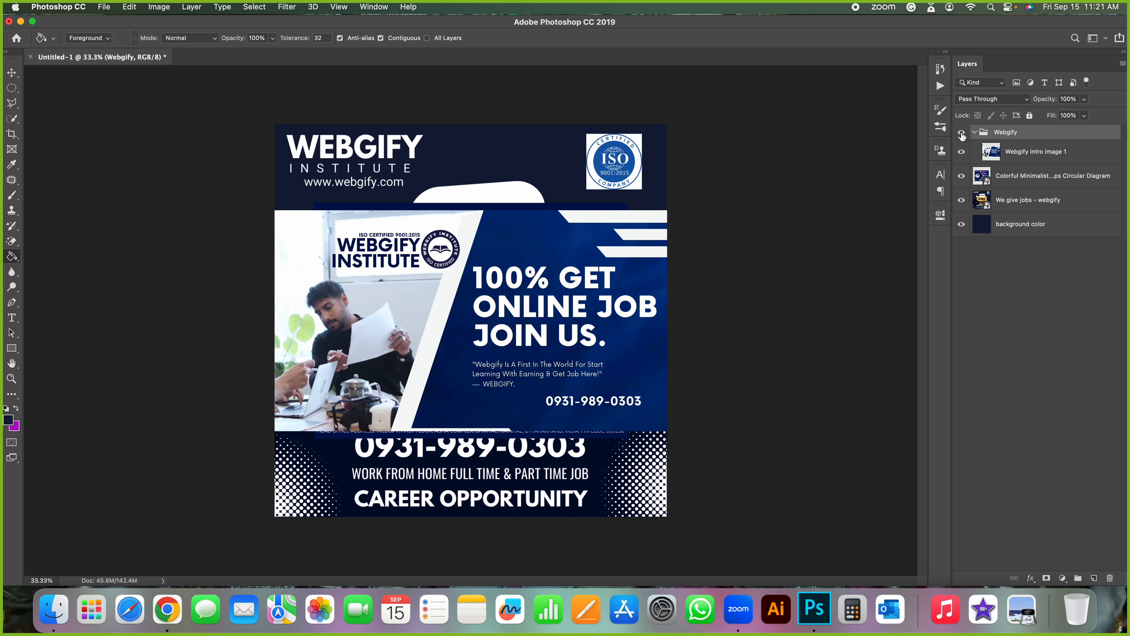
pyautogui.click(1023, 156)
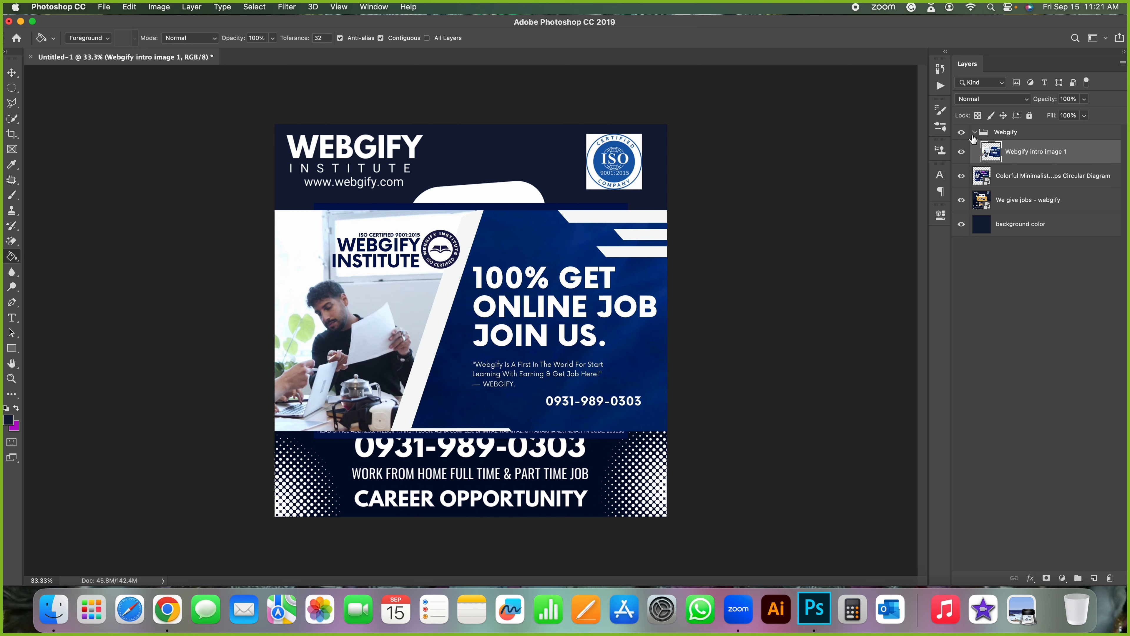
pyautogui.click(961, 133)
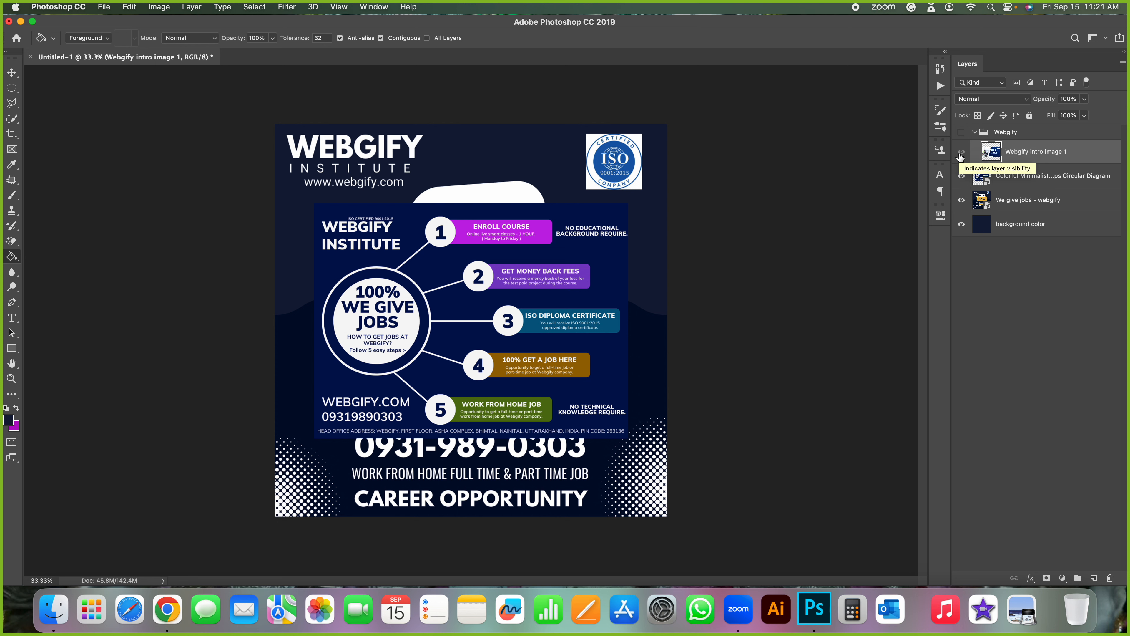
pyautogui.click(962, 132)
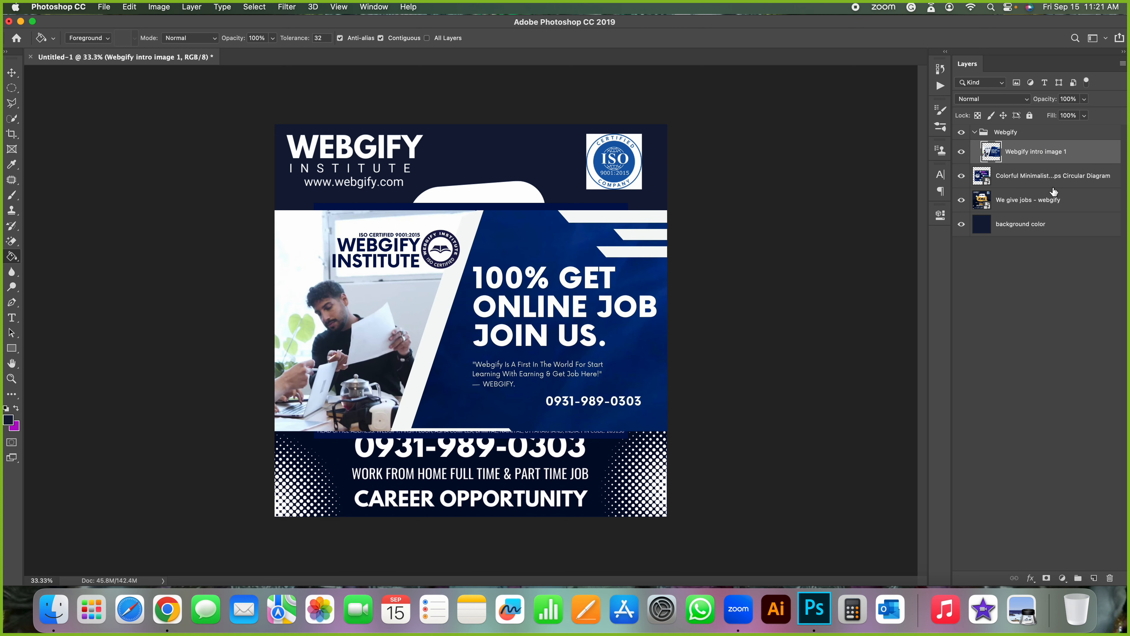
# Move the Colorful Minimalist Linear Steps Circular Diagram and We give jobs - webgify layers into the Webgify group.
pyautogui.click(1039, 178)
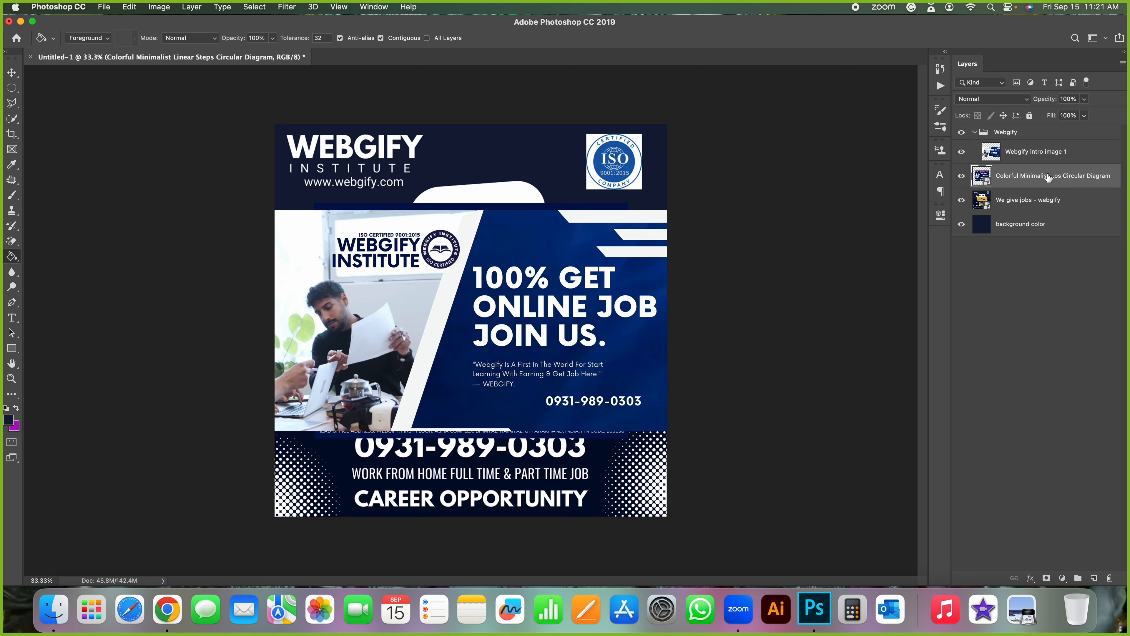
pyautogui.click(1033, 173)
pyautogui.moveTo(1033, 174); pyautogui.dragTo(1031, 143)
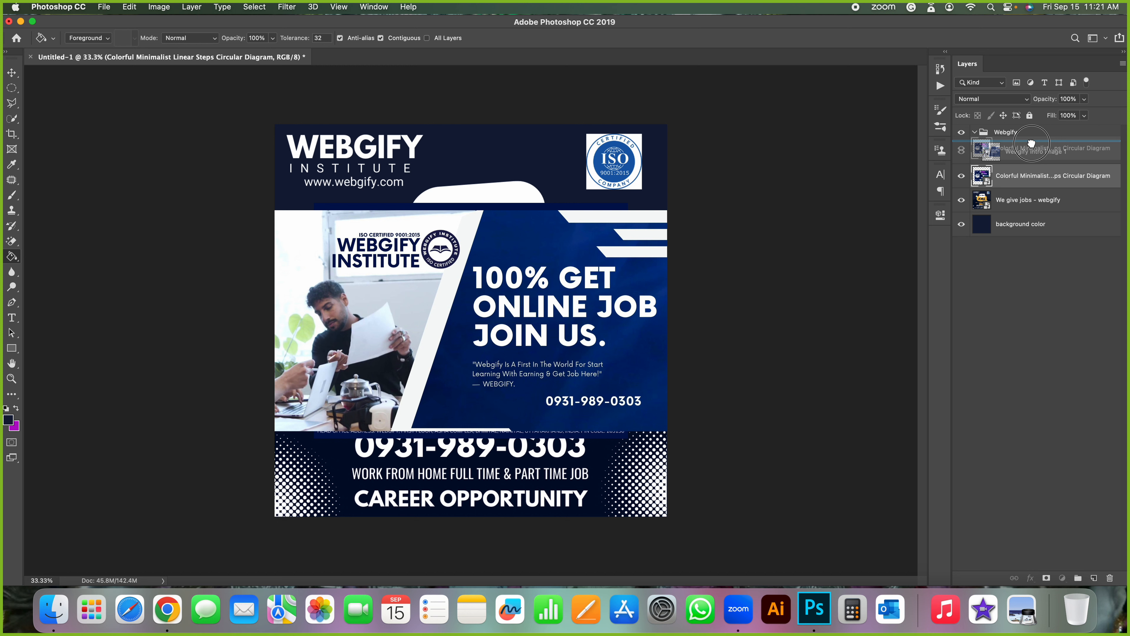
pyautogui.moveTo(1032, 143); pyautogui.dragTo(1032, 134)
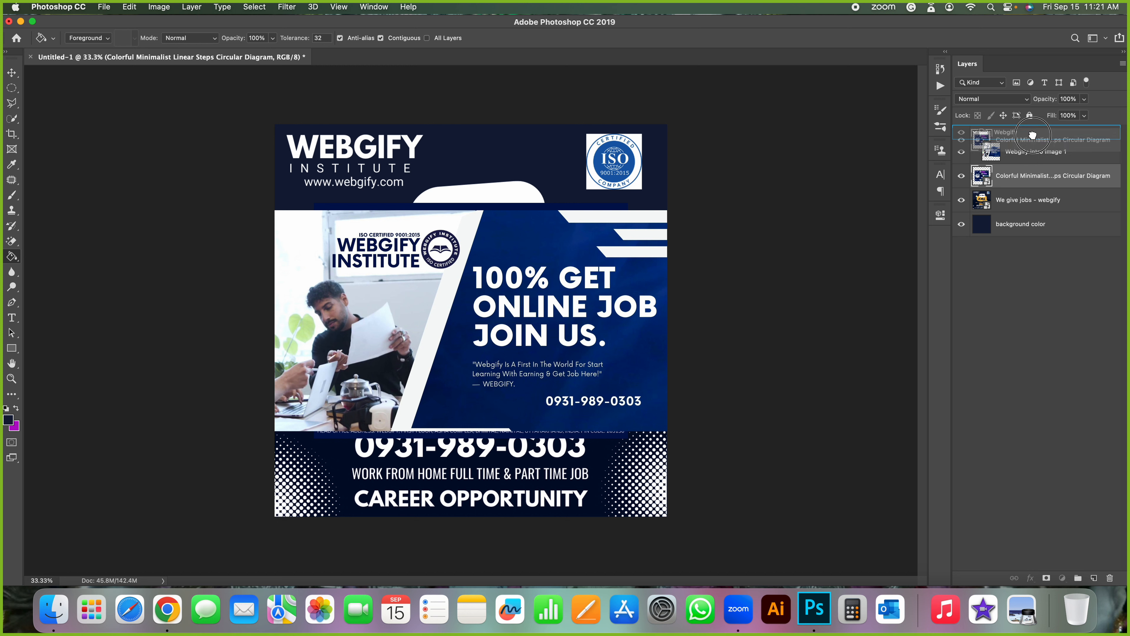
pyautogui.moveTo(1032, 135); pyautogui.dragTo(1032, 134)
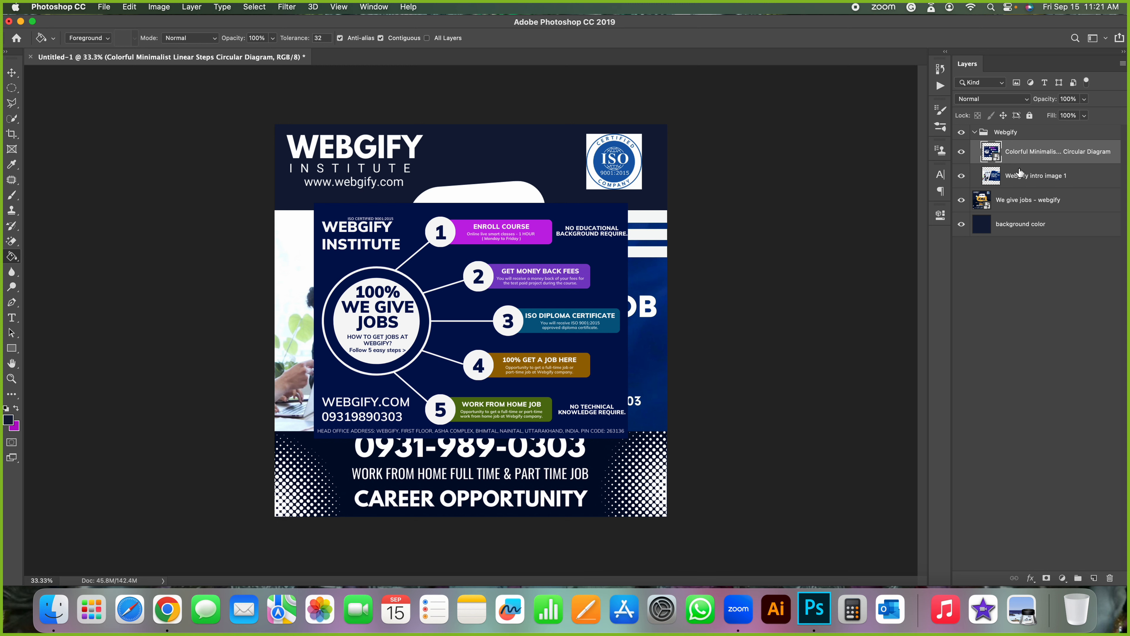
pyautogui.moveTo(1027, 196); pyautogui.dragTo(1030, 139)
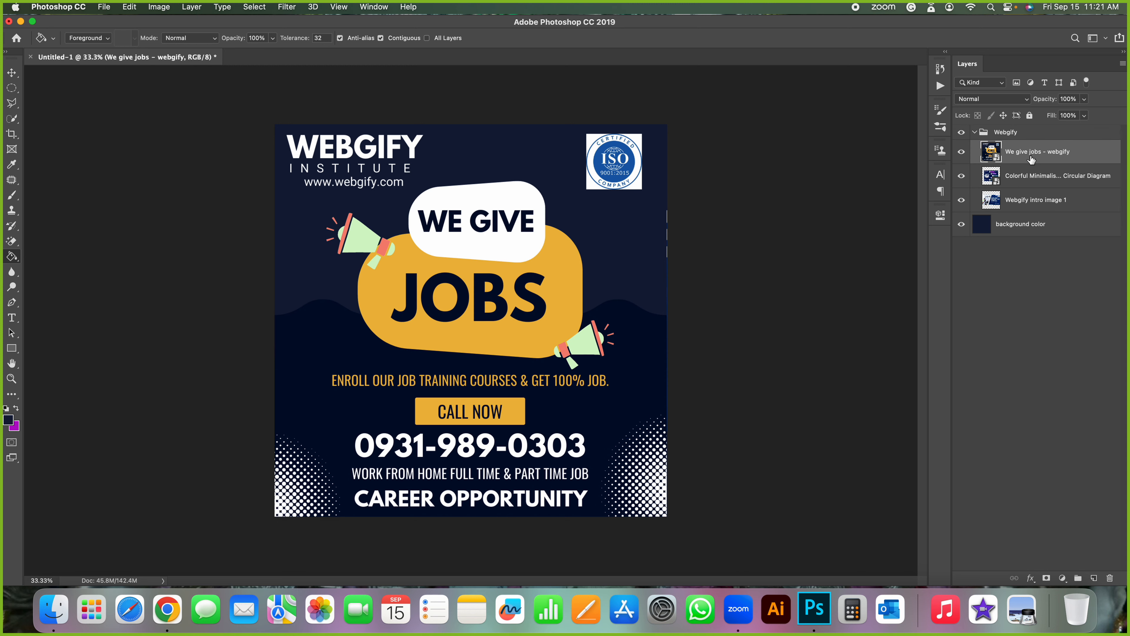
# Hide the We give jobs - webgify and Webgify intro image 1 layers, leaving only the Circular Diagram layer visible in the group.
pyautogui.click(962, 152)
pyautogui.click(961, 176)
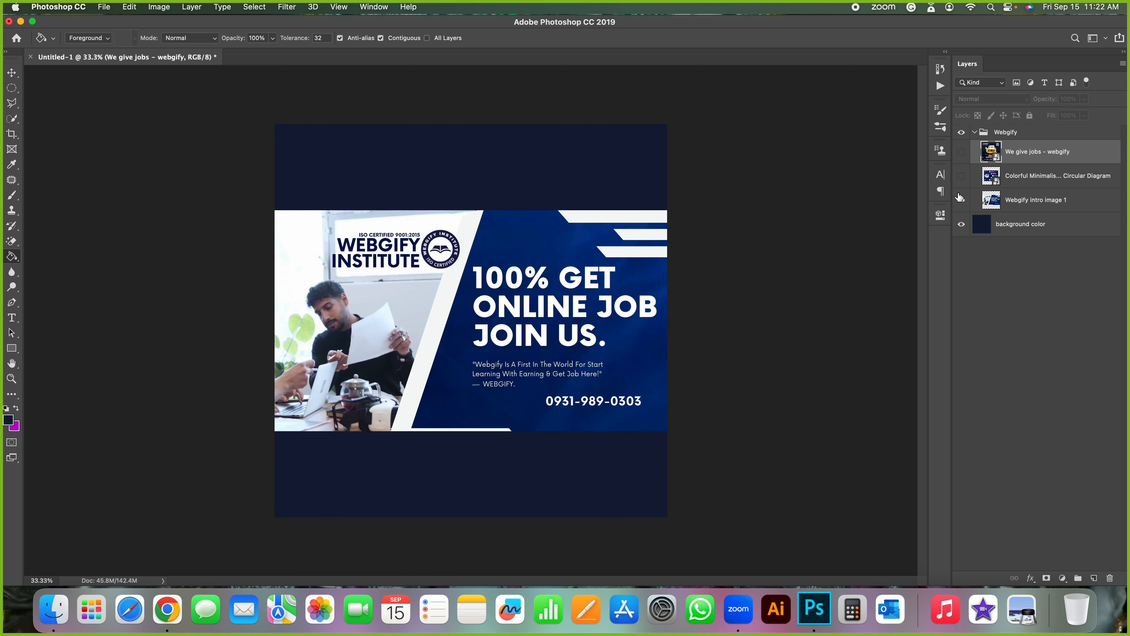
pyautogui.click(961, 199)
pyautogui.click(962, 152)
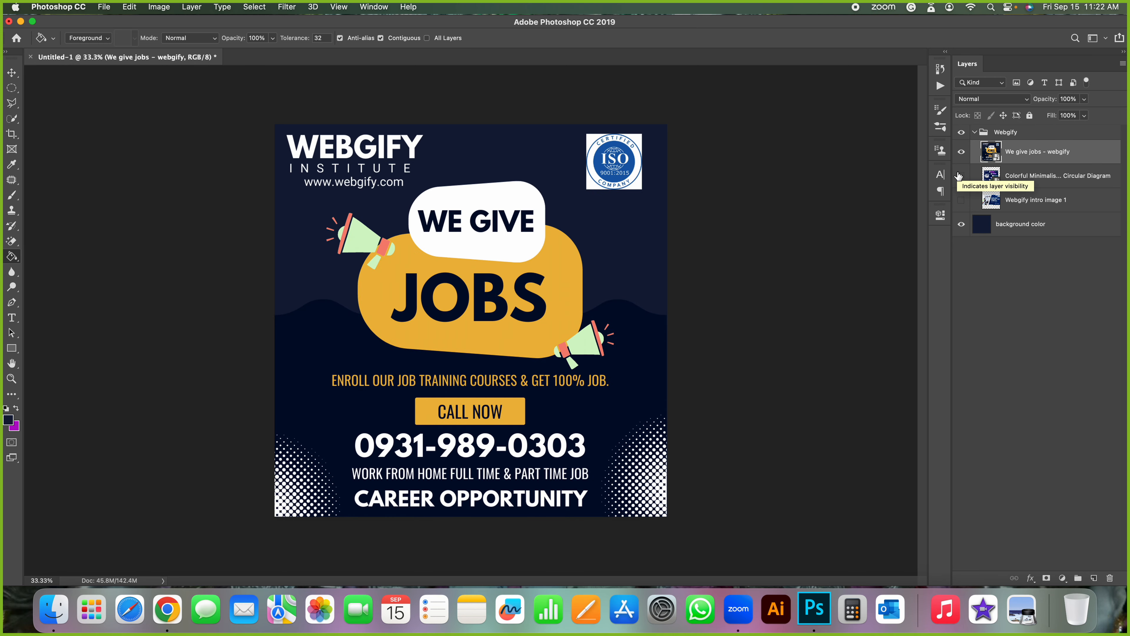
pyautogui.click(962, 152)
pyautogui.click(962, 175)
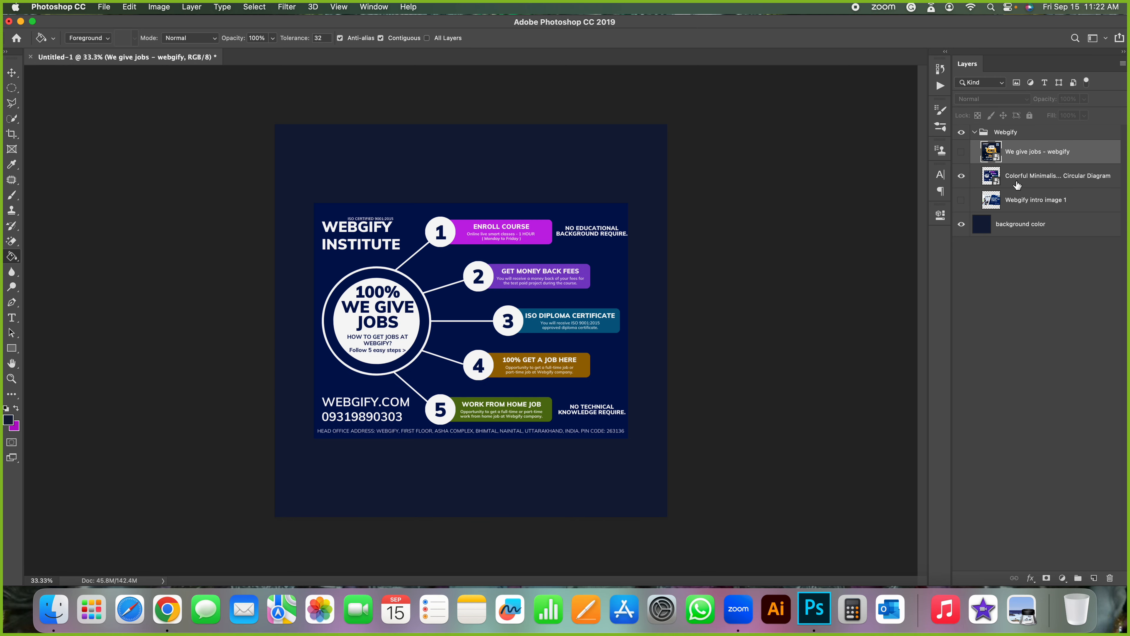
# Rename the Colorful Minimalist Linear Steps Circular Diagram layer as "How to get a job in webgify".
pyautogui.doubleClick(1027, 178)
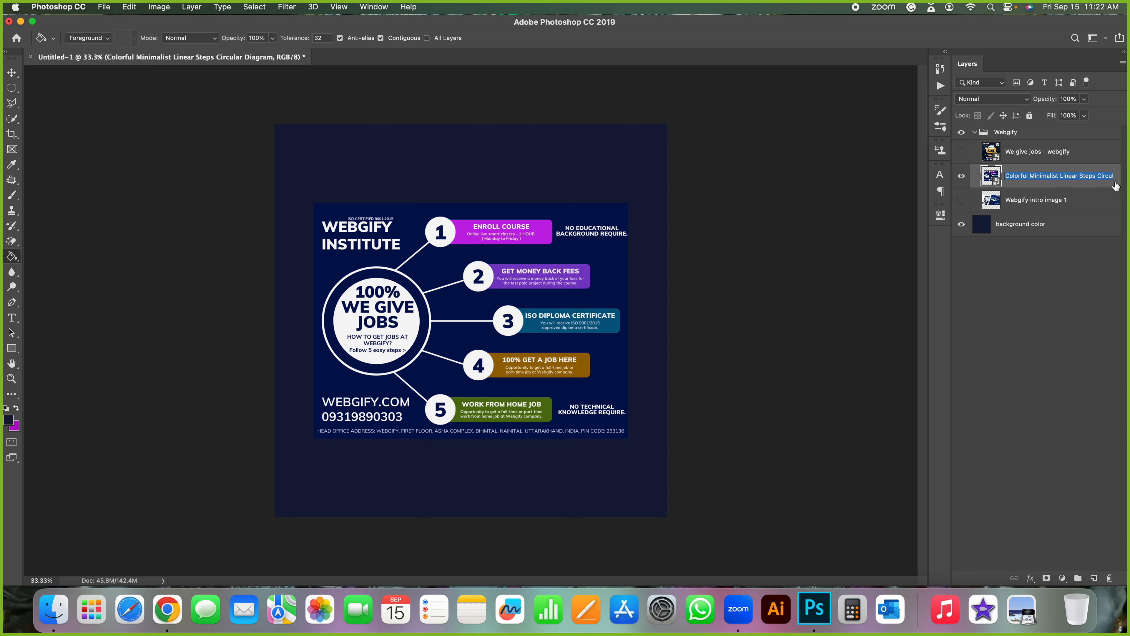
pyautogui.write('How to get a job in')
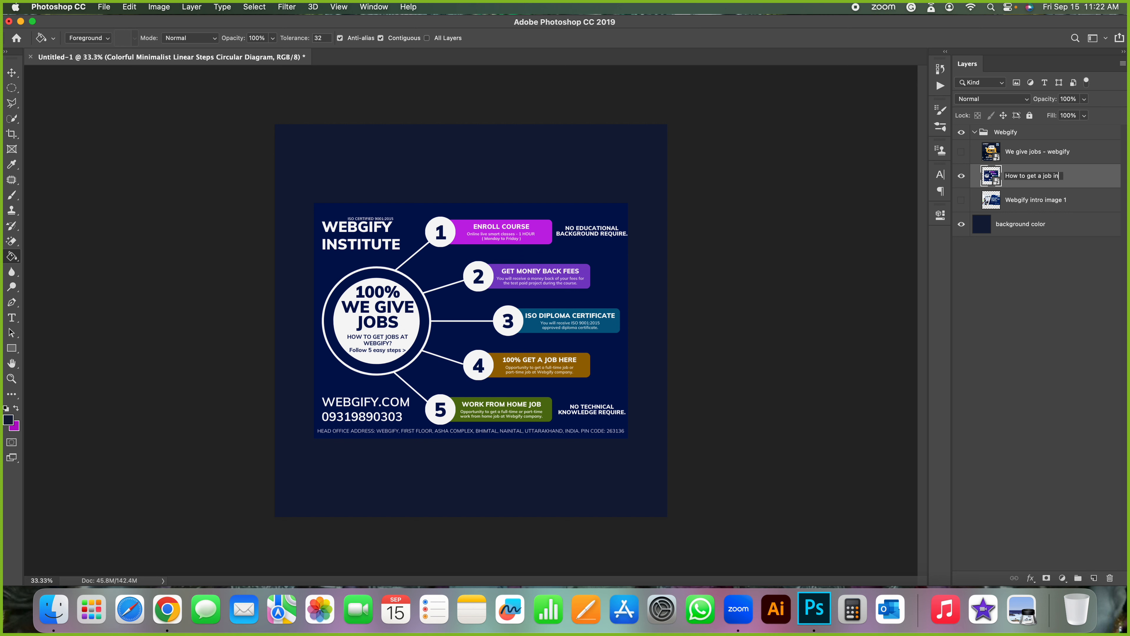
pyautogui.write(' webgify')
pyautogui.press('Return')
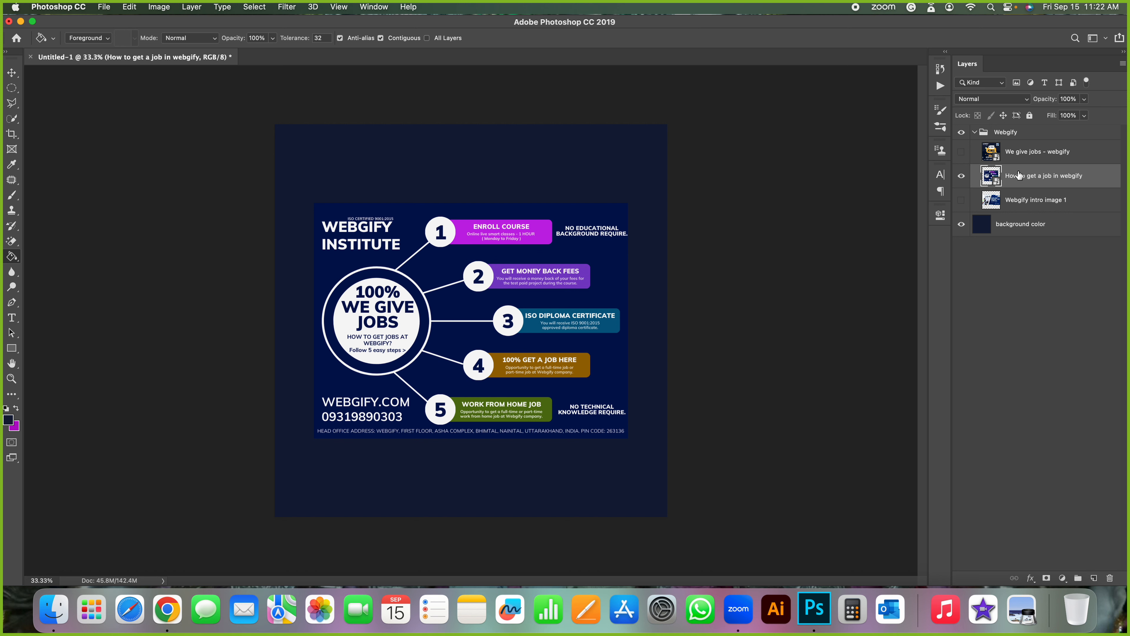
# Show Webgify intro image 1 without the How to get a job in webgify layer, and make all three layers in the group visible.
pyautogui.click(961, 176)
pyautogui.click(961, 199)
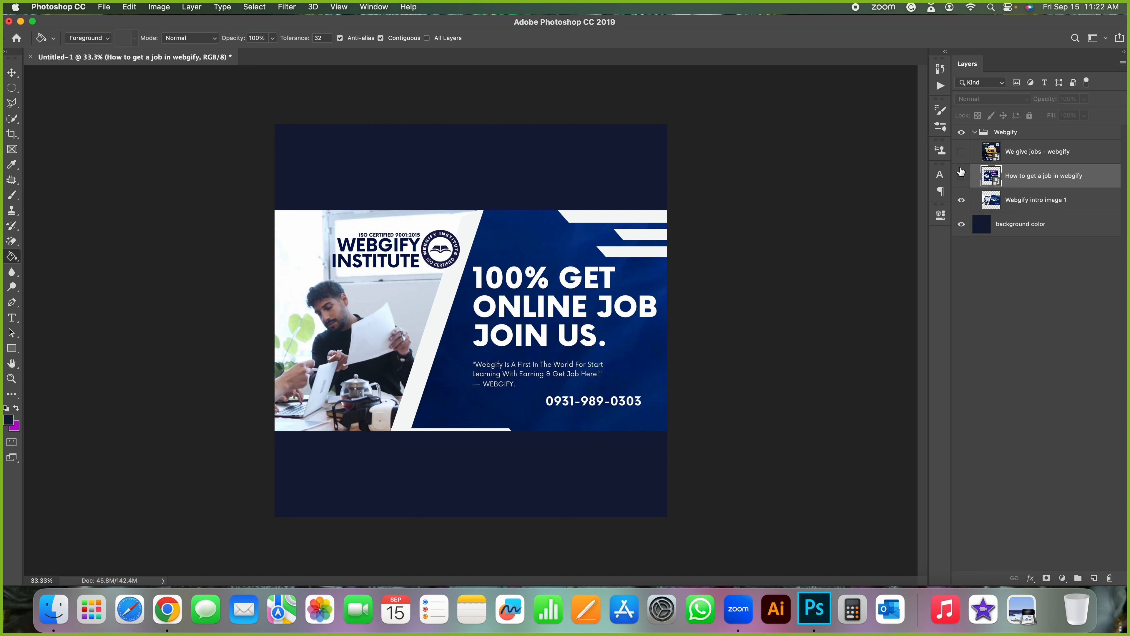
pyautogui.click(962, 175)
pyautogui.click(962, 152)
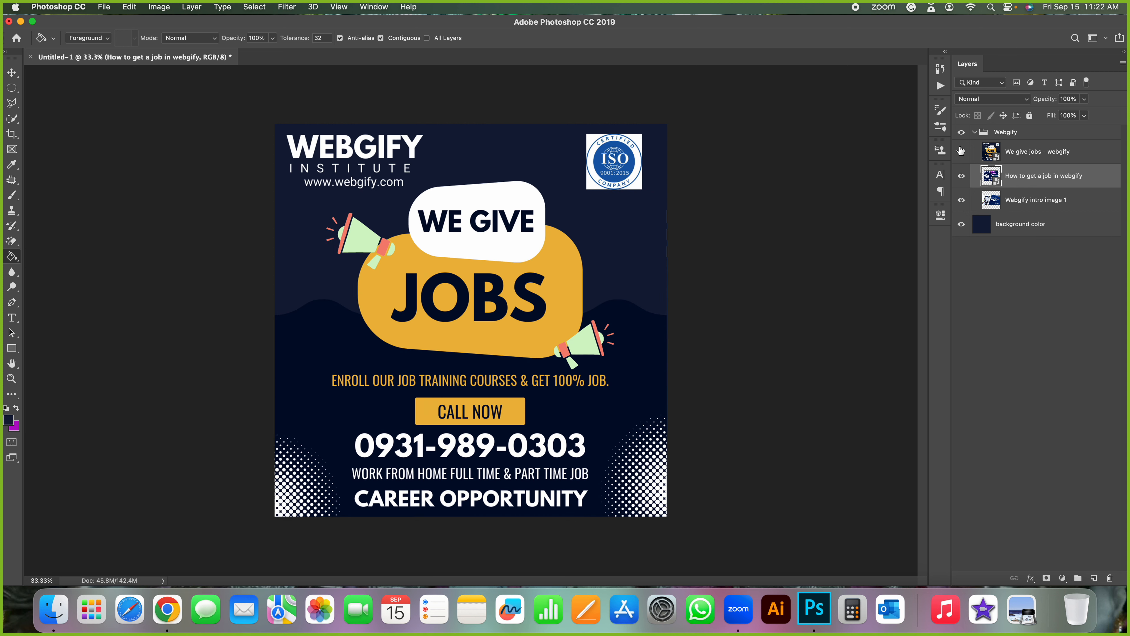
# Switch the Webgify group's visibility off and on to compare its effect on all three nested layers.
pyautogui.click(963, 133)
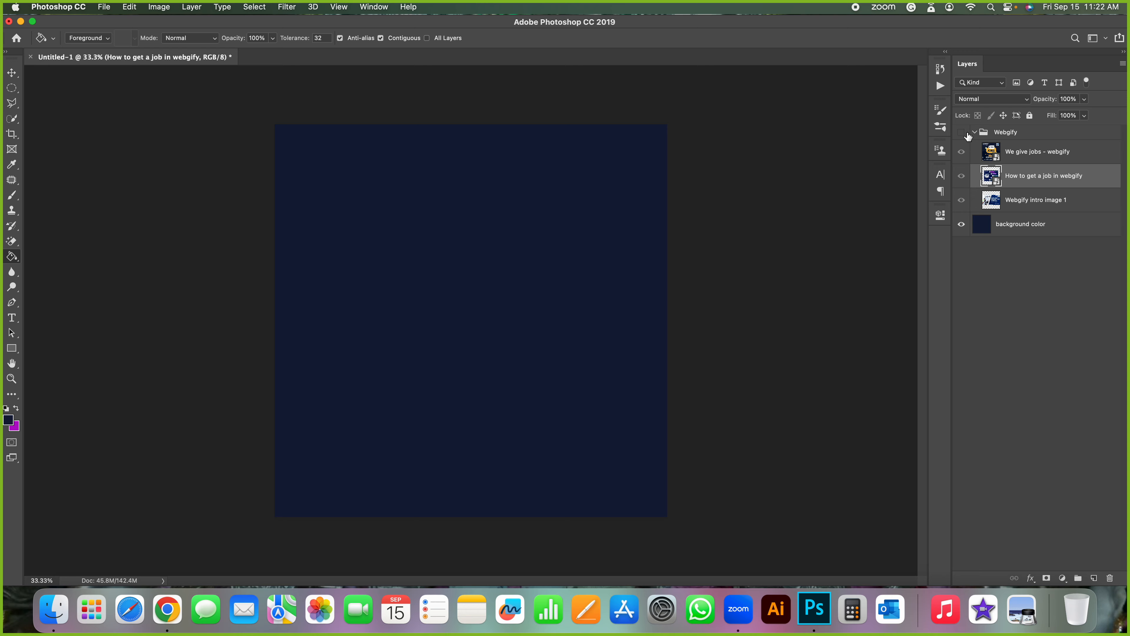
pyautogui.click(962, 133)
pyautogui.click(962, 133)
pyautogui.click(962, 133)
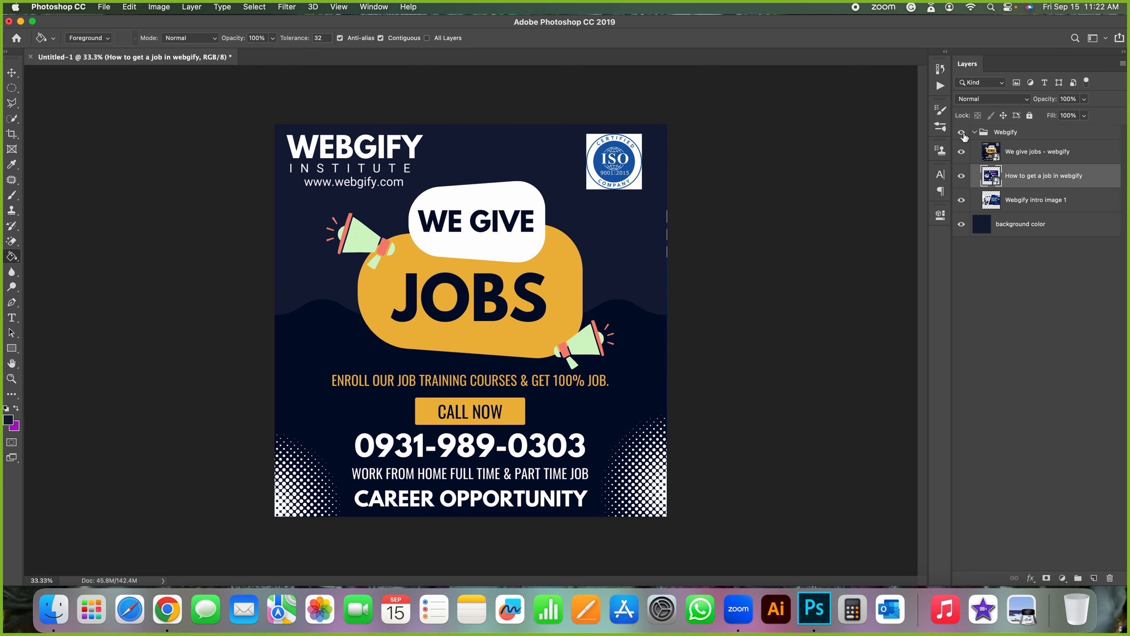
pyautogui.click(962, 134)
pyautogui.click(1013, 138)
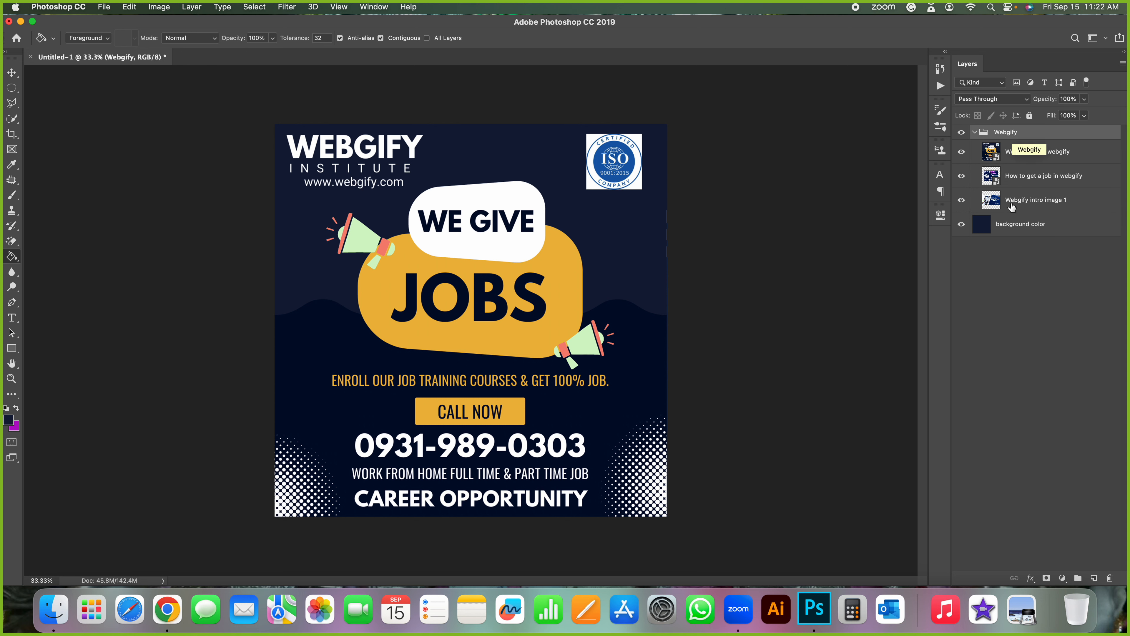
pyautogui.click(1024, 154)
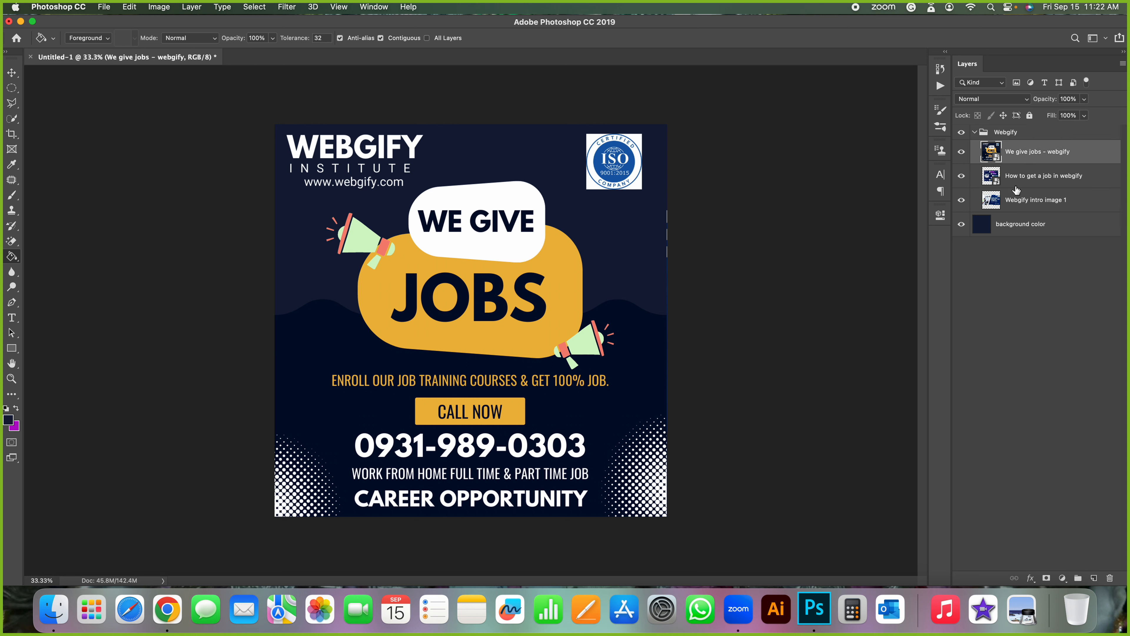
# Switch to Finder and create a new folder named Webgify inside the WEBGIFY INSTITUTE folder.
pyautogui.click(66, 602)
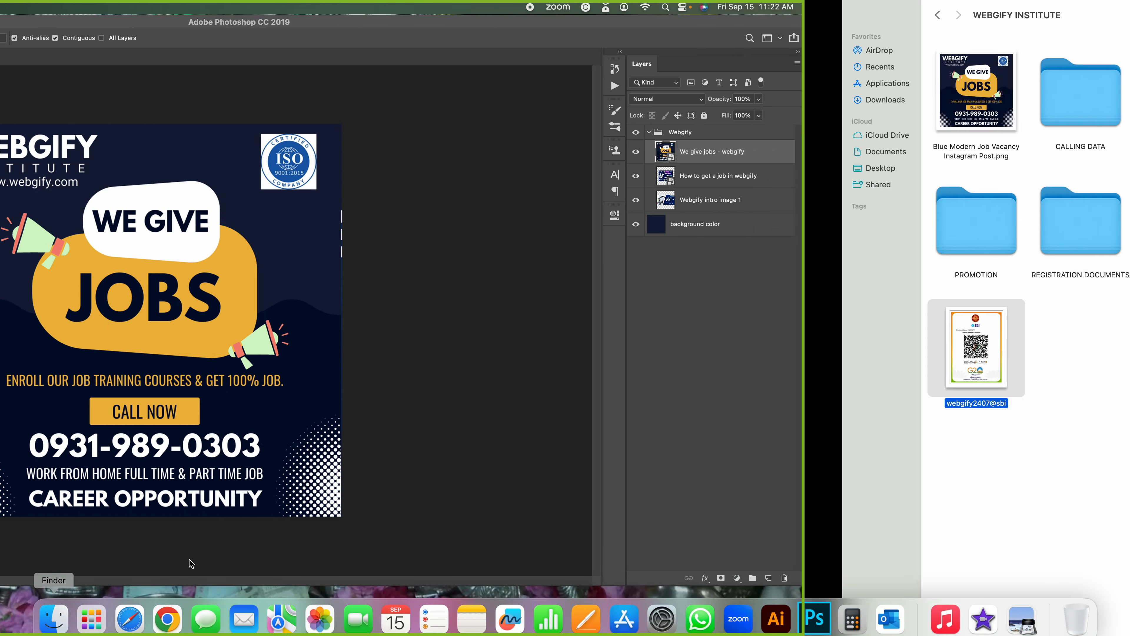
pyautogui.click(361, 396)
pyautogui.rightClick(561, 366)
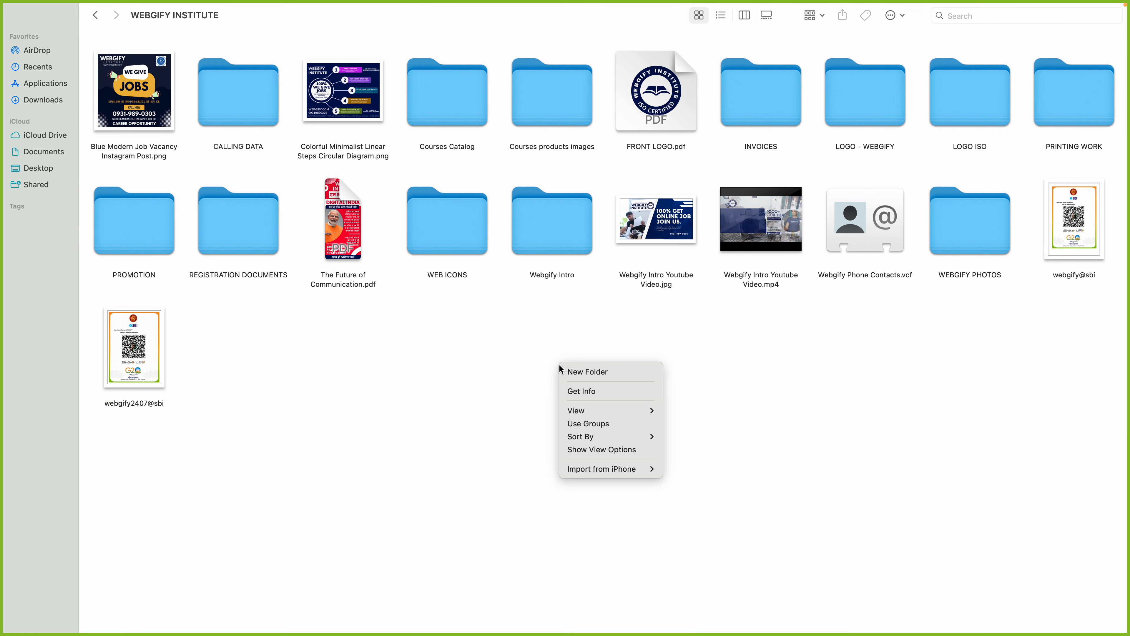
pyautogui.click(593, 370)
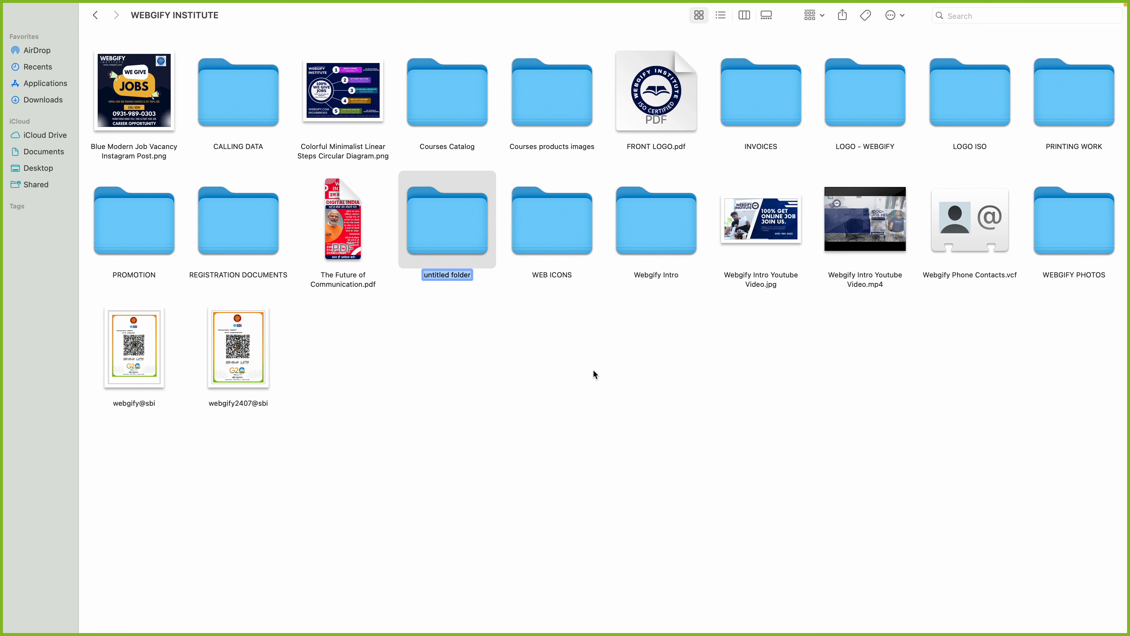
pyautogui.write('Webgify')
pyautogui.press('Return')
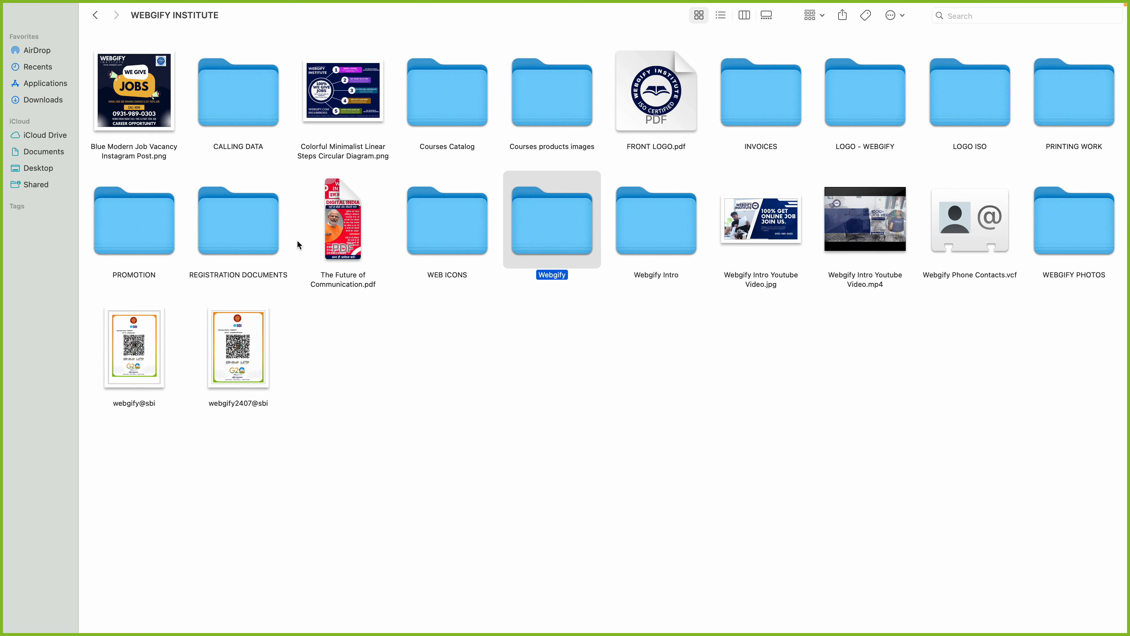
# Move the two PNG images, FRONT LOGO.pdf, The Future of Communication.pdf and Webgify Intro Youtube Video.jpg into the new Webgify folder.
pyautogui.click(141, 102)
pyautogui.keyDown('super'); pyautogui.click(317, 111); pyautogui.keyUp('super')
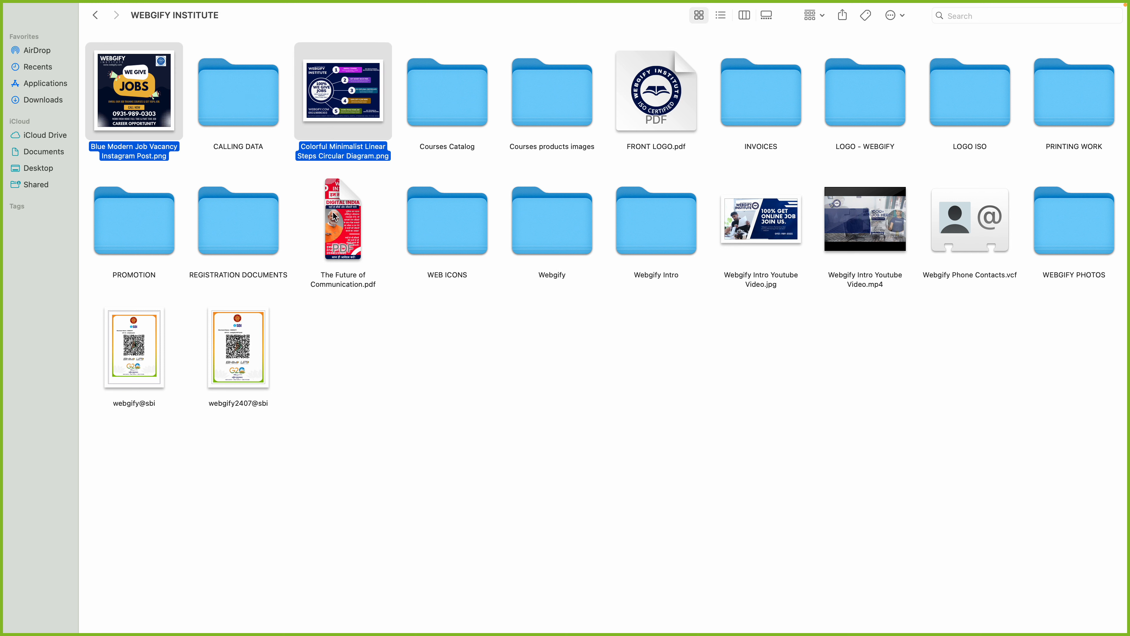
pyautogui.keyDown('super'); pyautogui.click(335, 219); pyautogui.keyUp('super')
pyautogui.keyDown('super'); pyautogui.click(660, 120); pyautogui.keyUp('super')
pyautogui.keyDown('super'); pyautogui.click(736, 225); pyautogui.keyUp('super')
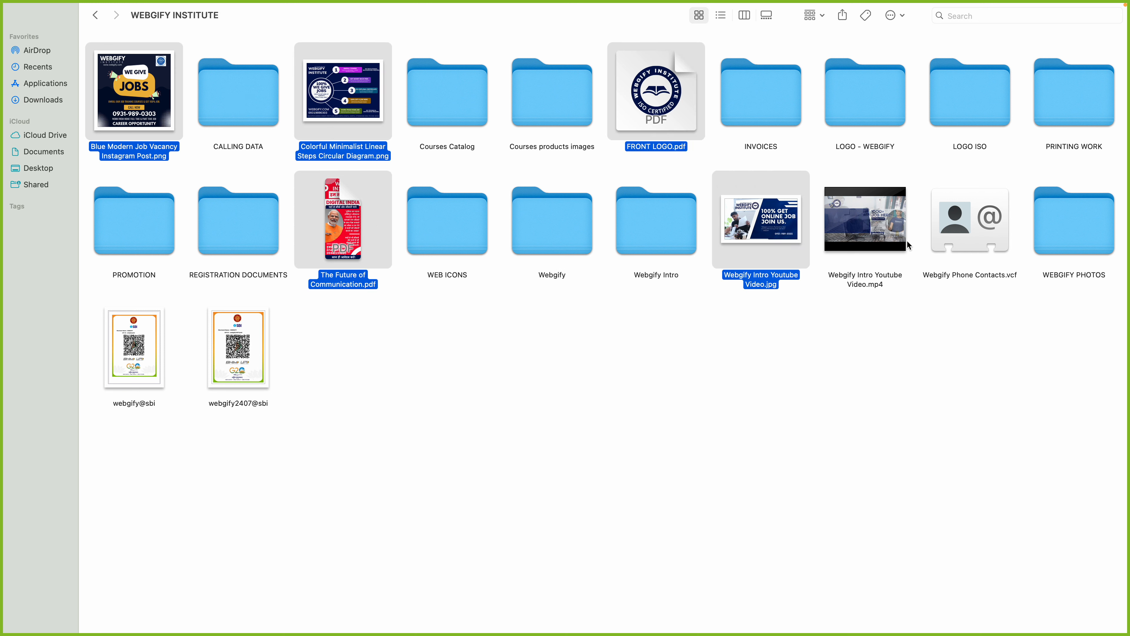
pyautogui.moveTo(391, 238); pyautogui.dragTo(552, 225)
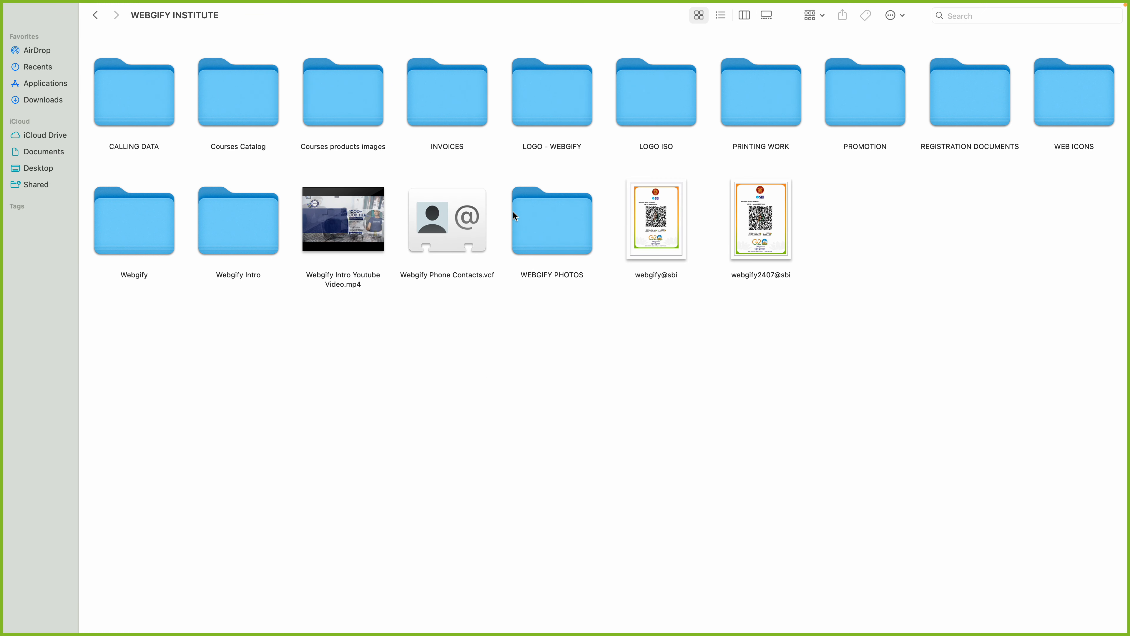
# Open the Webgify folder to check the files stored in it, and return to the parent folder.
pyautogui.doubleClick(113, 242)
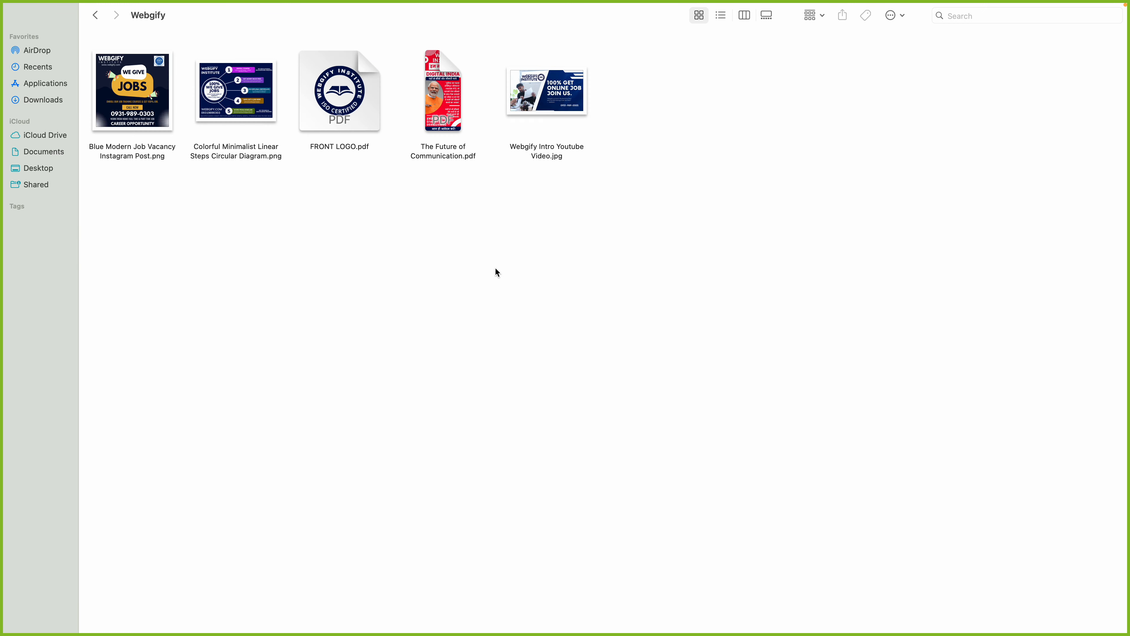
pyautogui.moveTo(116, 198); pyautogui.dragTo(627, 111)
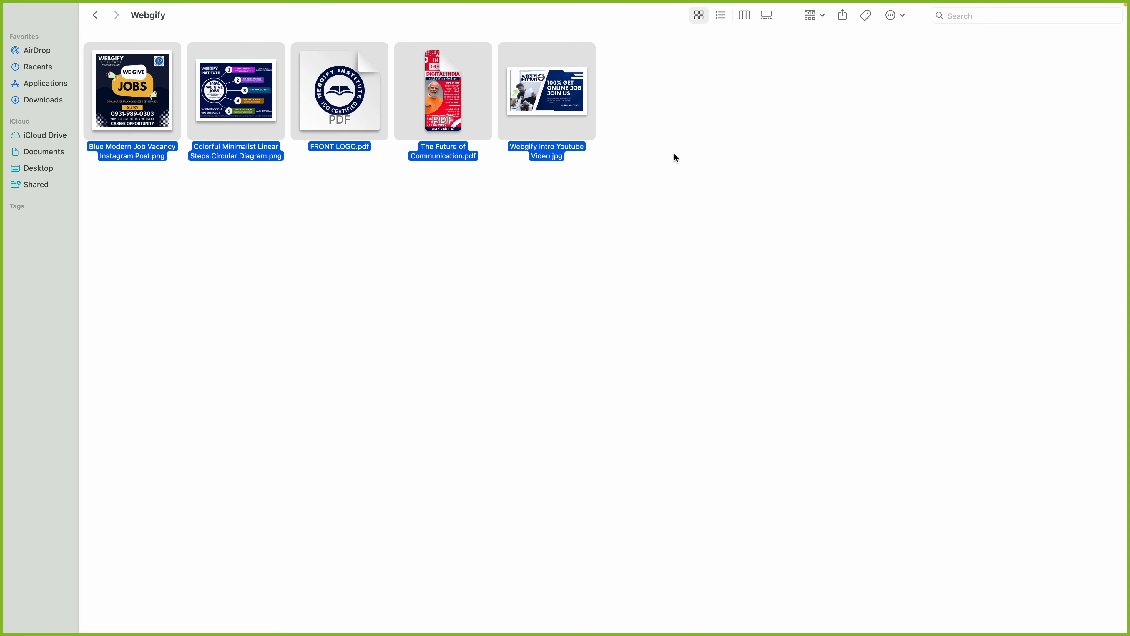
pyautogui.click(95, 15)
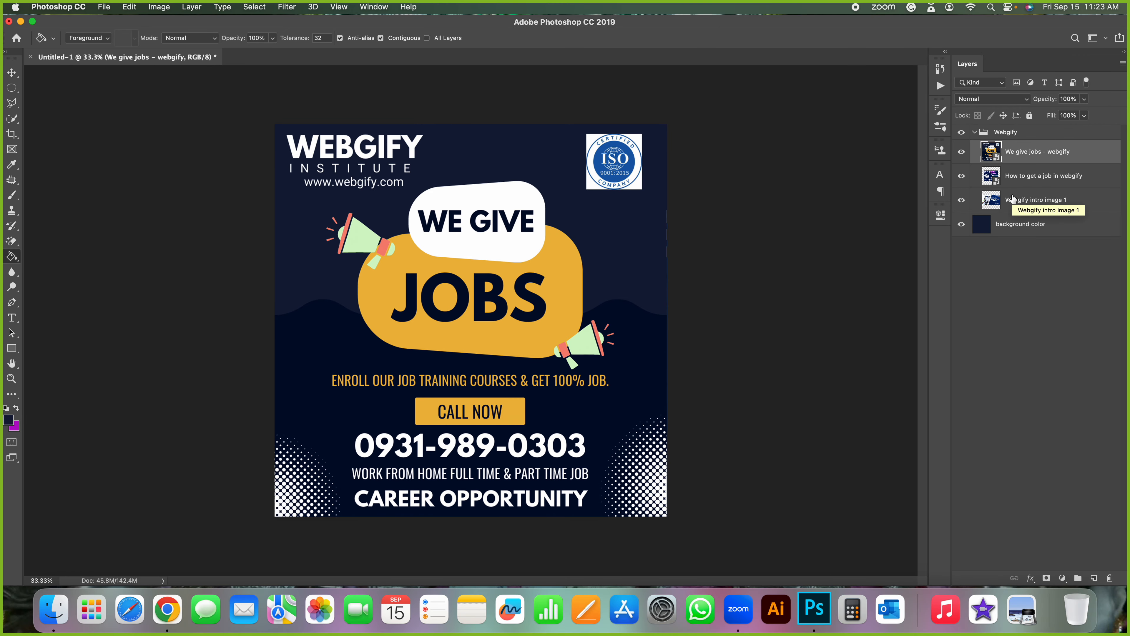
# Back in Photoshop, undo the recent layer visibility changes and the renaming of the Circular Diagram layer.
pyautogui.click(1002, 134)
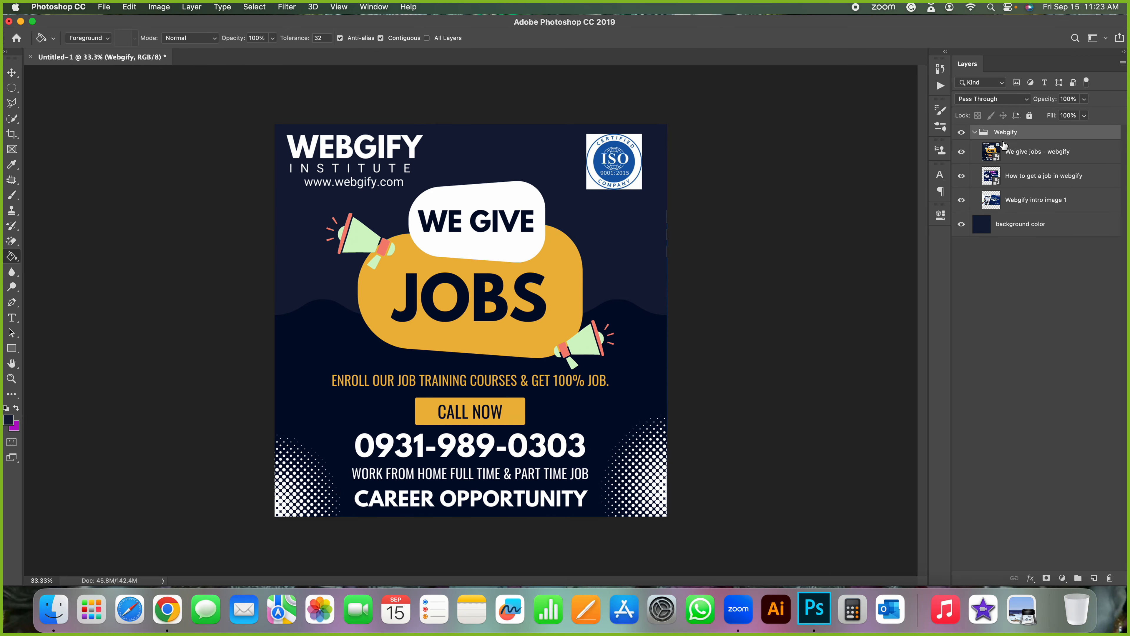
pyautogui.press('super+z')
pyautogui.press('super+z')
pyautogui.press('super+z')
pyautogui.press('super+z')
pyautogui.press('super+z')
pyautogui.press('super+z')
pyautogui.press('super+z')
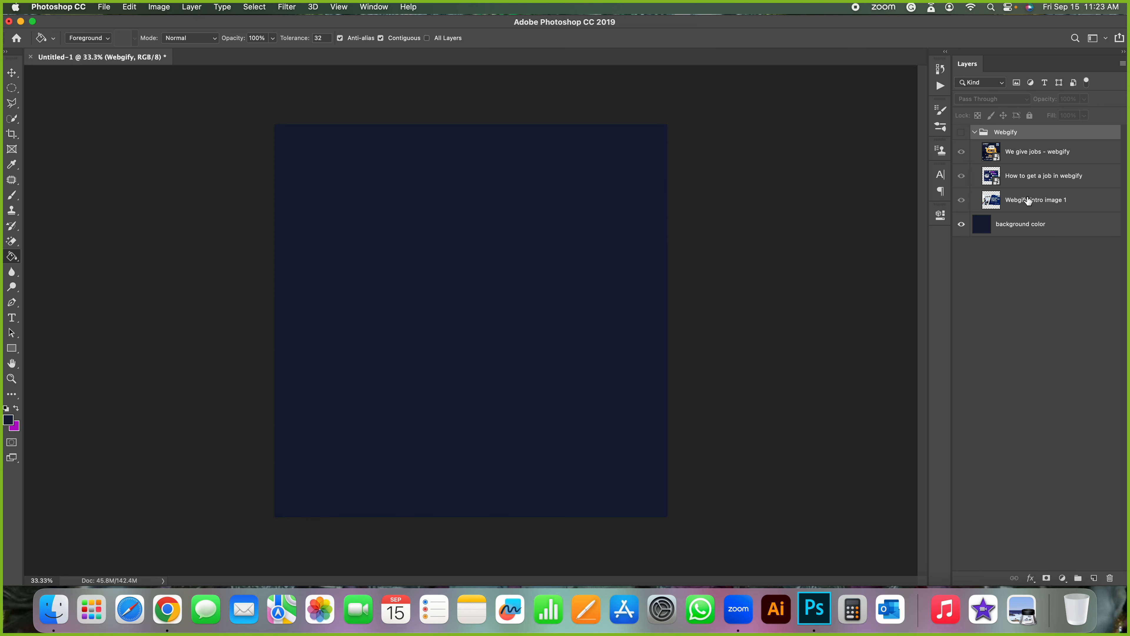
pyautogui.press('super+z')
pyautogui.press('super+z')
pyautogui.press('super+z')
pyautogui.press('super+z')
pyautogui.press('super+z')
pyautogui.press('super+z')
pyautogui.press('super+z')
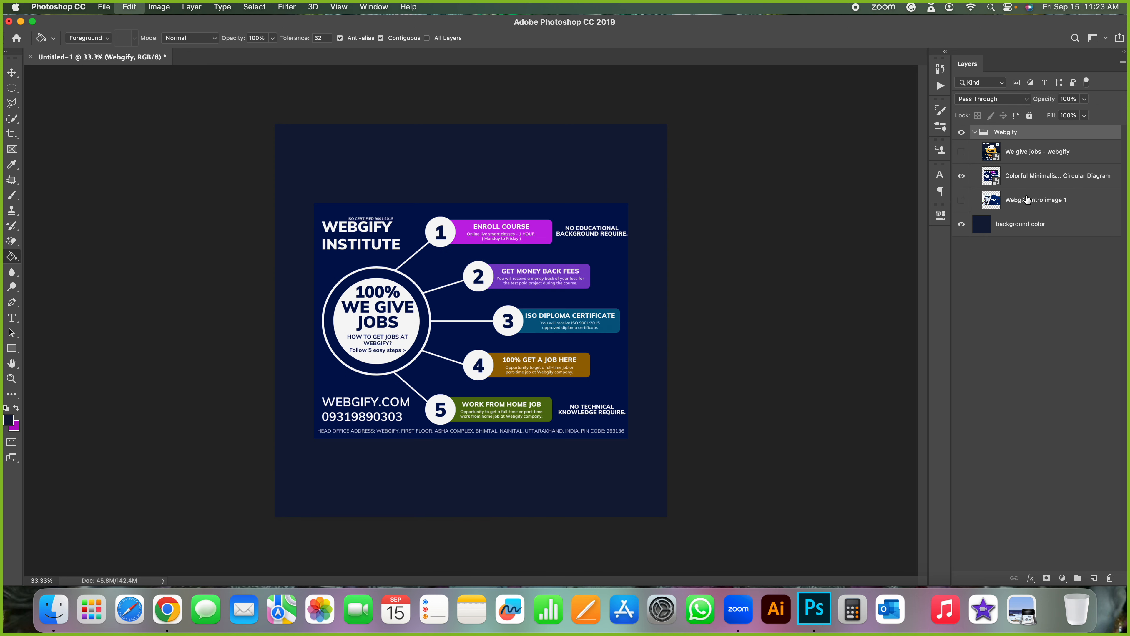
pyautogui.press('super+z')
pyautogui.press('super+z')
pyautogui.press('super+z')
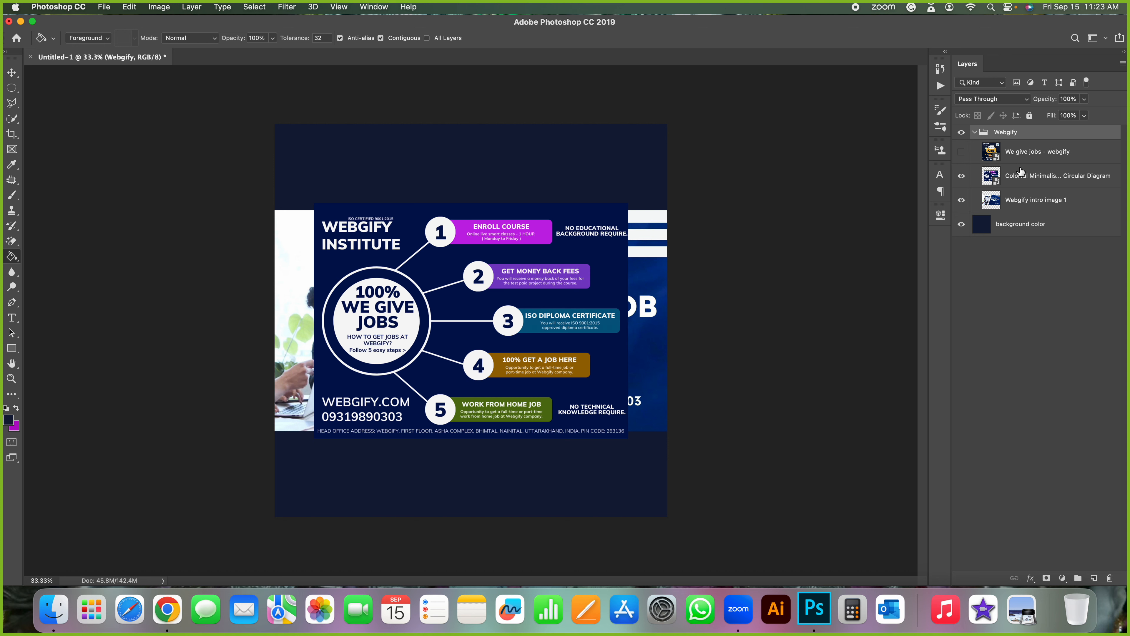
# Select the layers inside the Webgify group, the background color layer and the group itself to examine the layer hierarchy.
pyautogui.click(1026, 151)
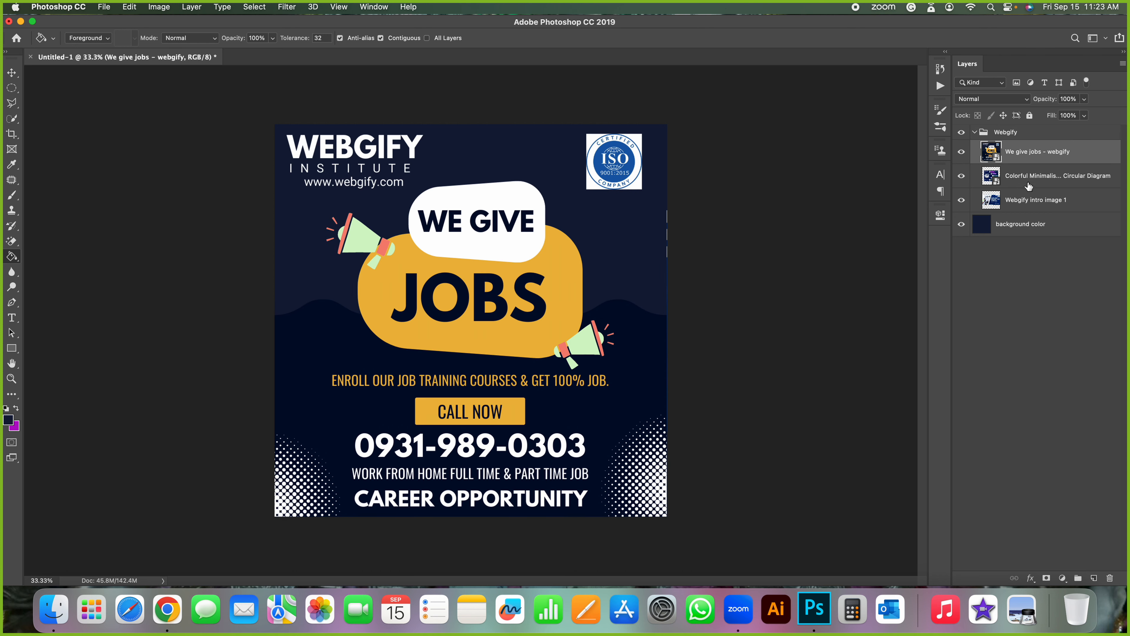
pyautogui.click(1043, 204)
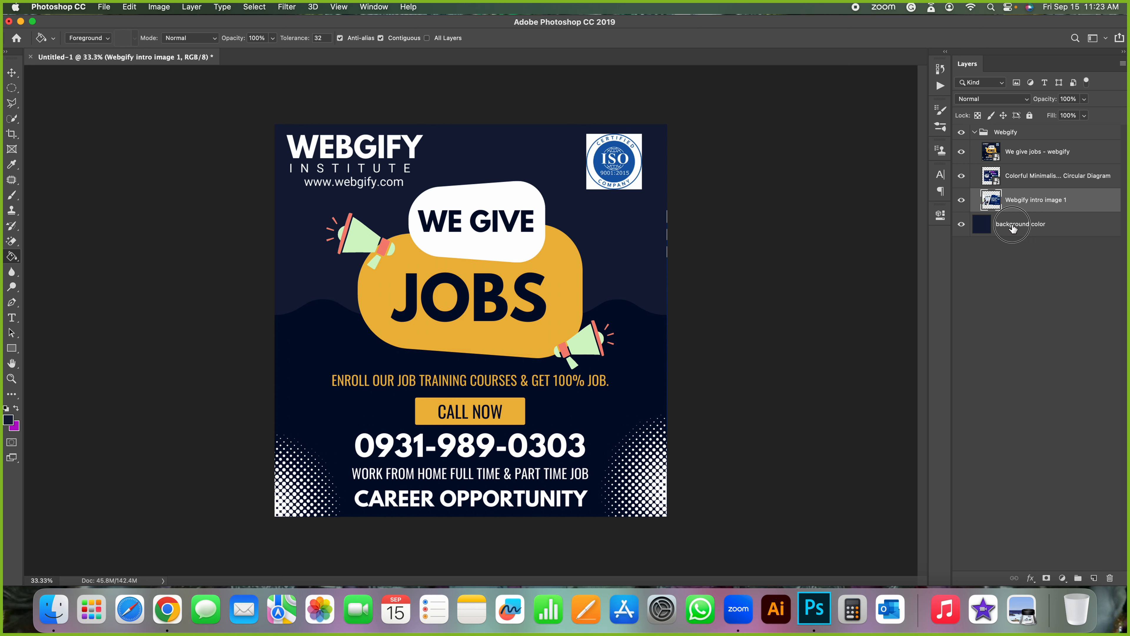
pyautogui.click(1012, 235)
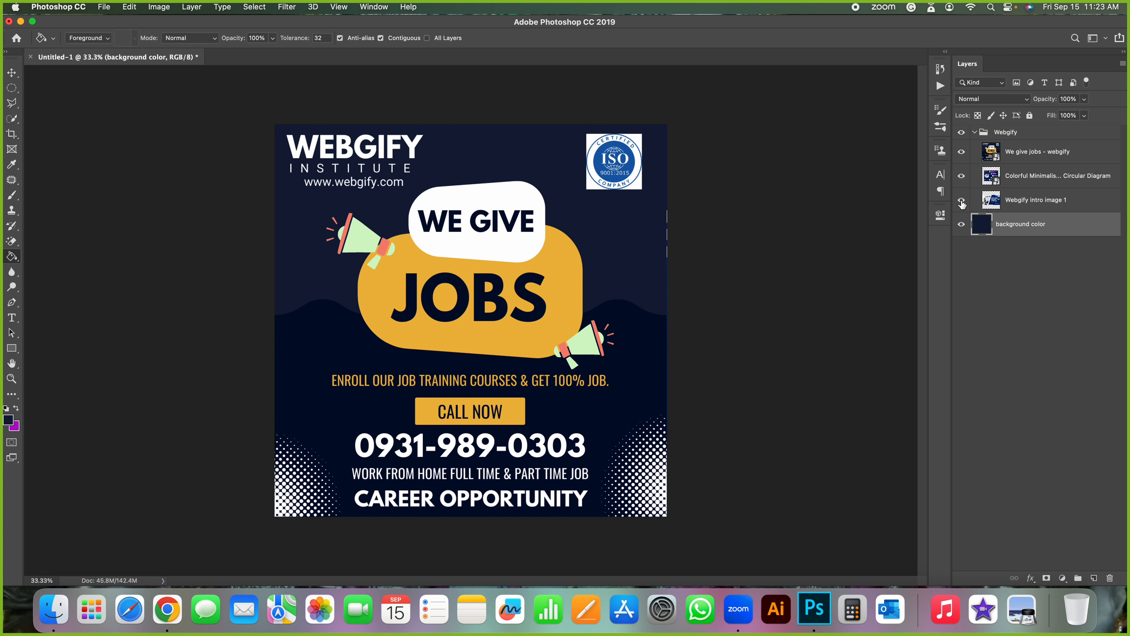
pyautogui.click(1020, 201)
pyautogui.click(1016, 177)
pyautogui.click(1012, 154)
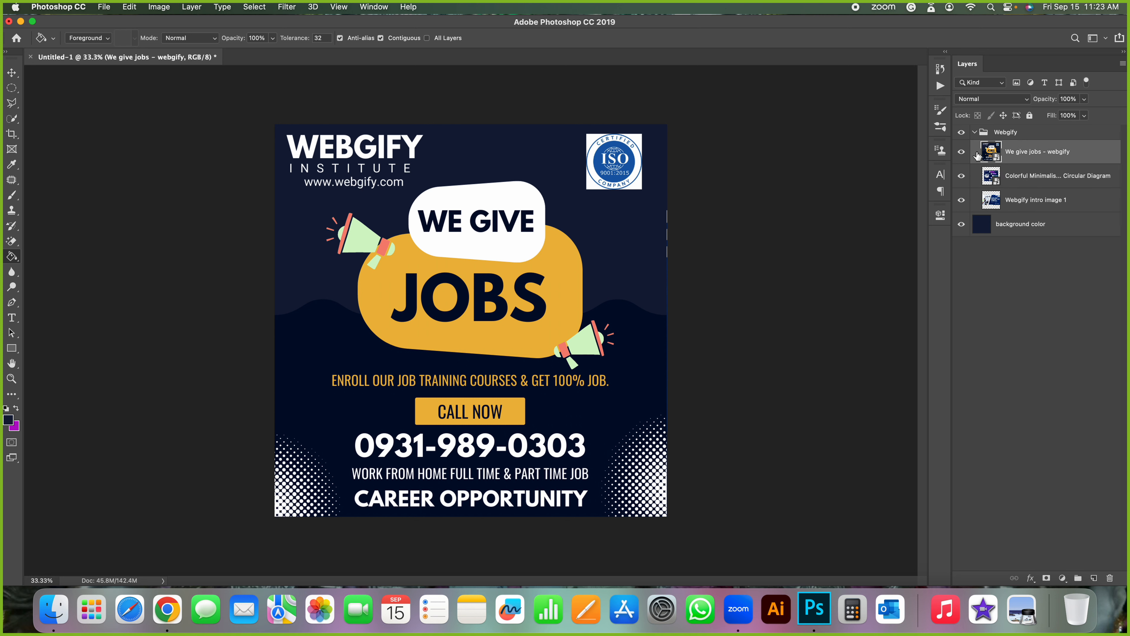
pyautogui.click(996, 132)
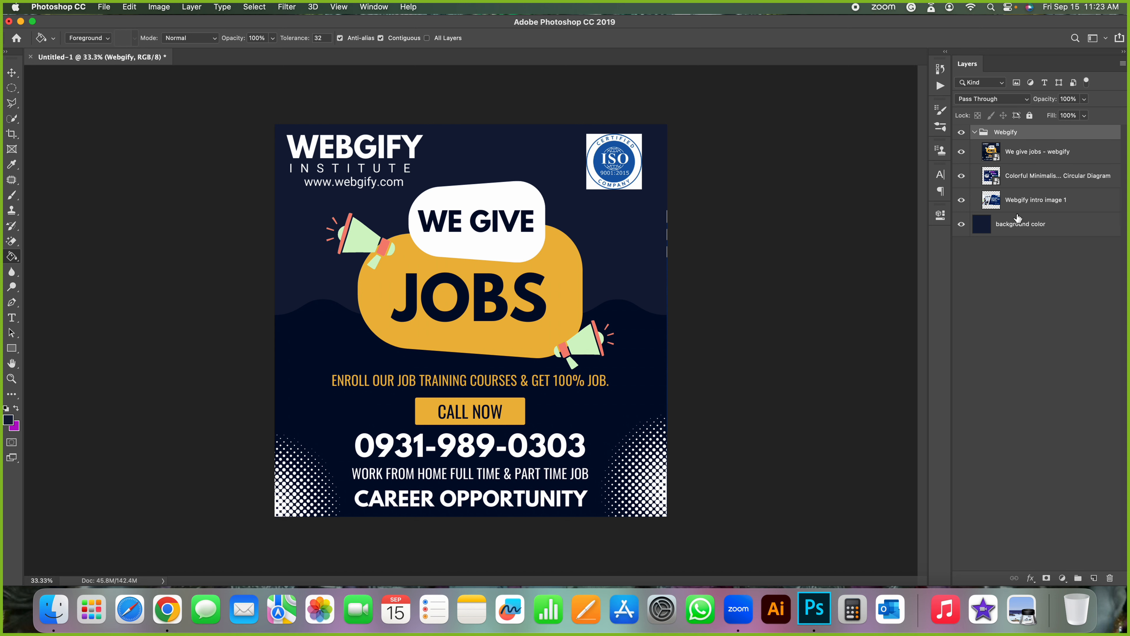
# Move the Webgify intro image 1 layer out of the Webgify group, placing it directly above the background color layer.
pyautogui.click(1019, 200)
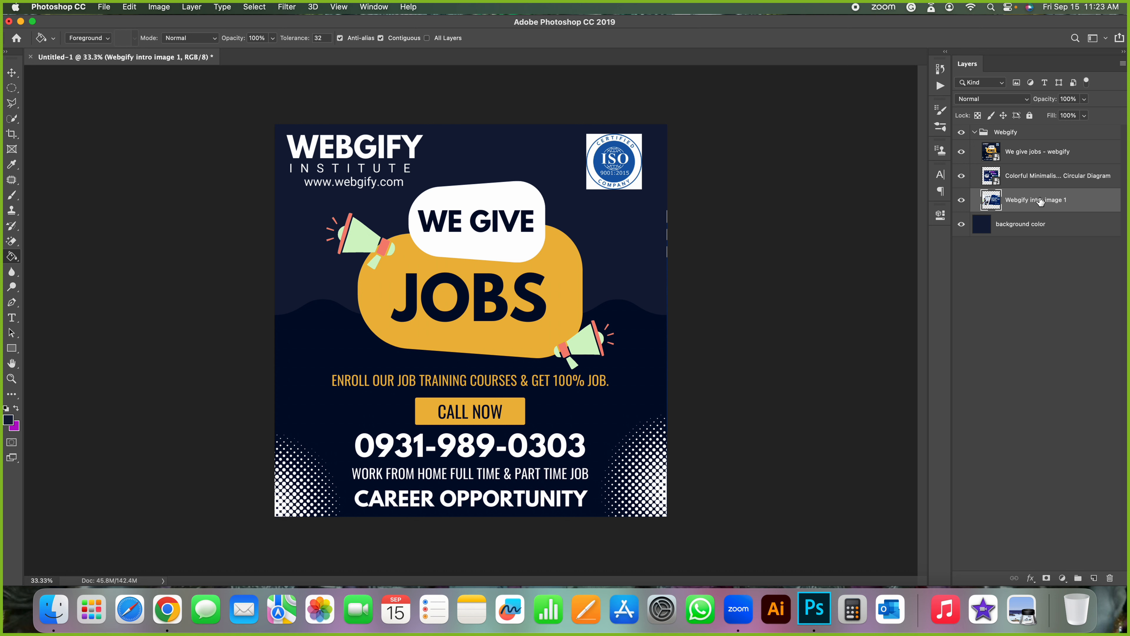
pyautogui.moveTo(1036, 201); pyautogui.dragTo(1033, 216)
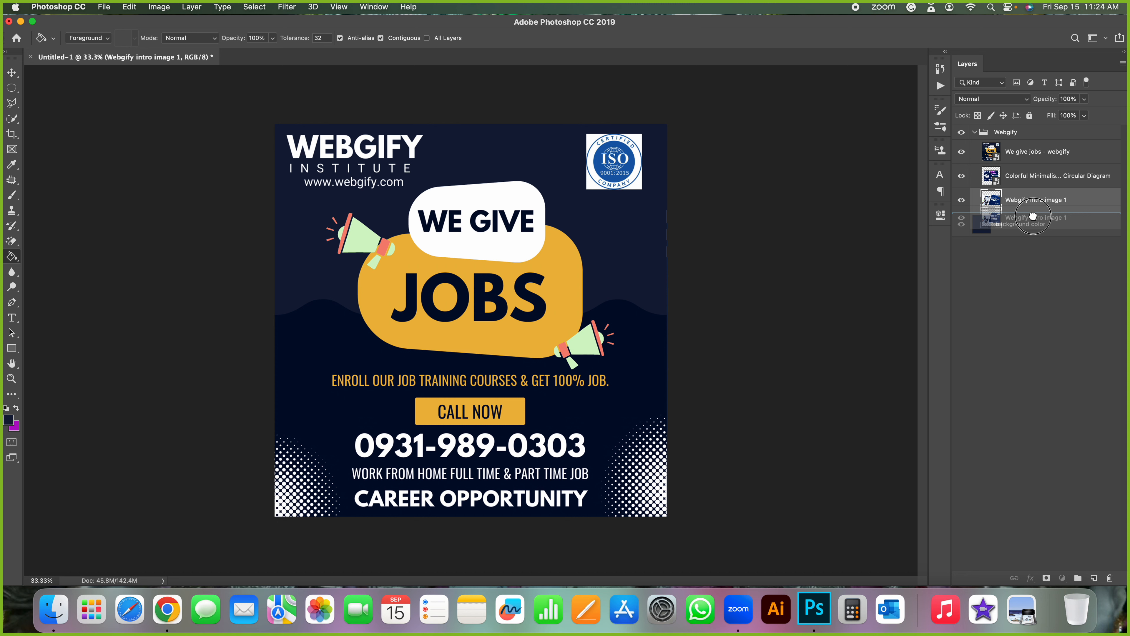
pyautogui.moveTo(1033, 216); pyautogui.dragTo(1033, 217)
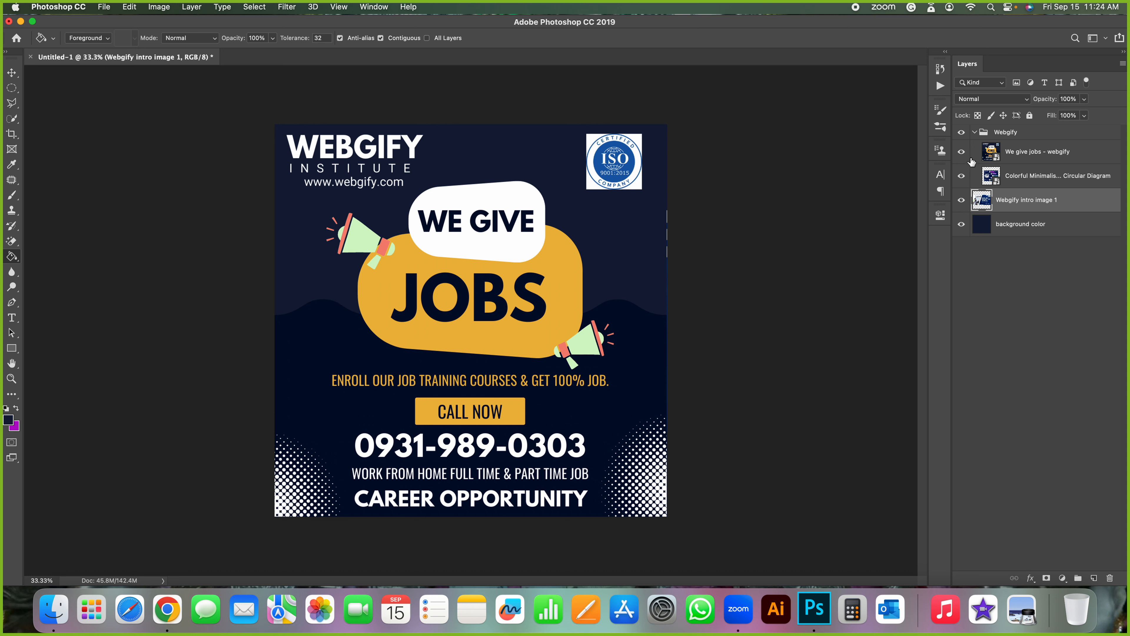
# Toggle the visibility of the Webgify group and of Webgify intro image 1 to compare the grouped layers with the ungrouped one.
pyautogui.click(962, 132)
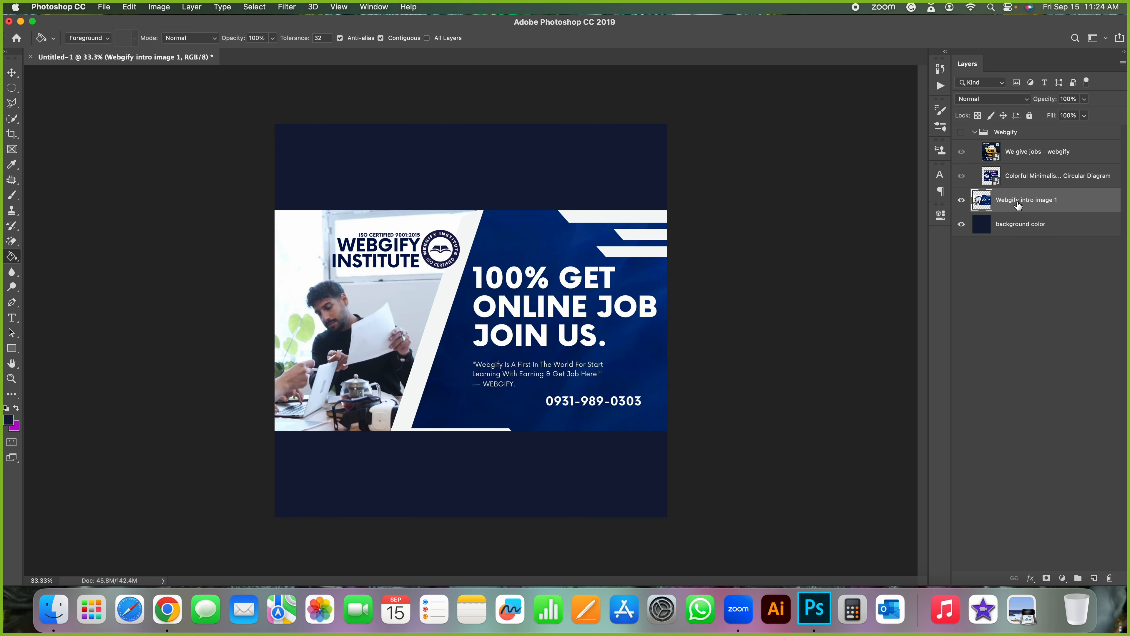
pyautogui.click(963, 202)
pyautogui.click(962, 201)
pyautogui.click(1007, 135)
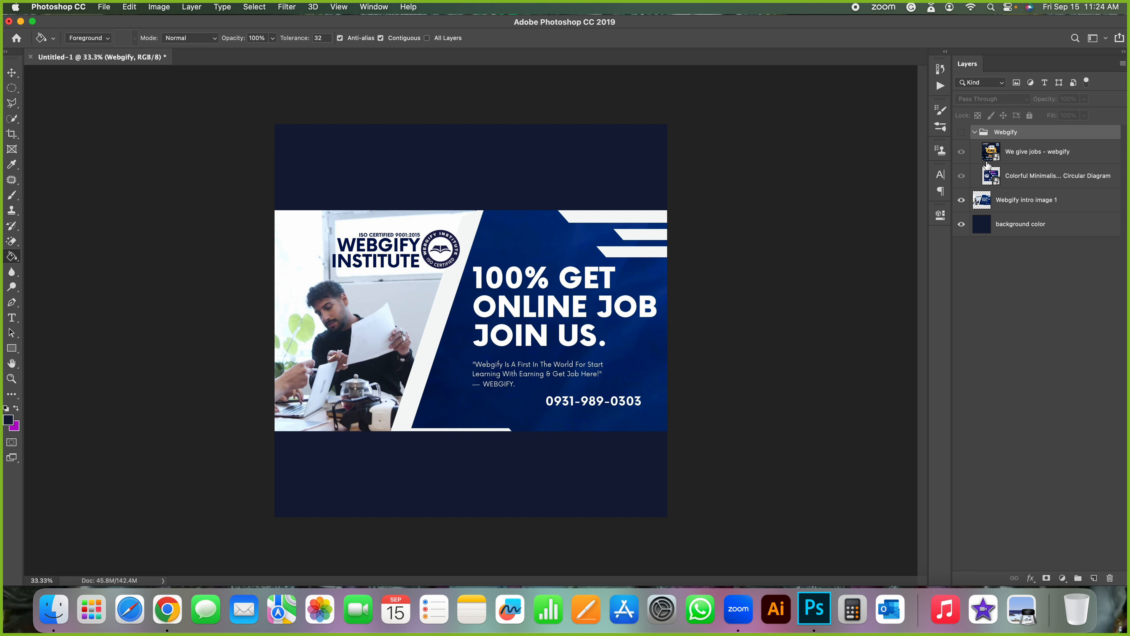
pyautogui.click(961, 132)
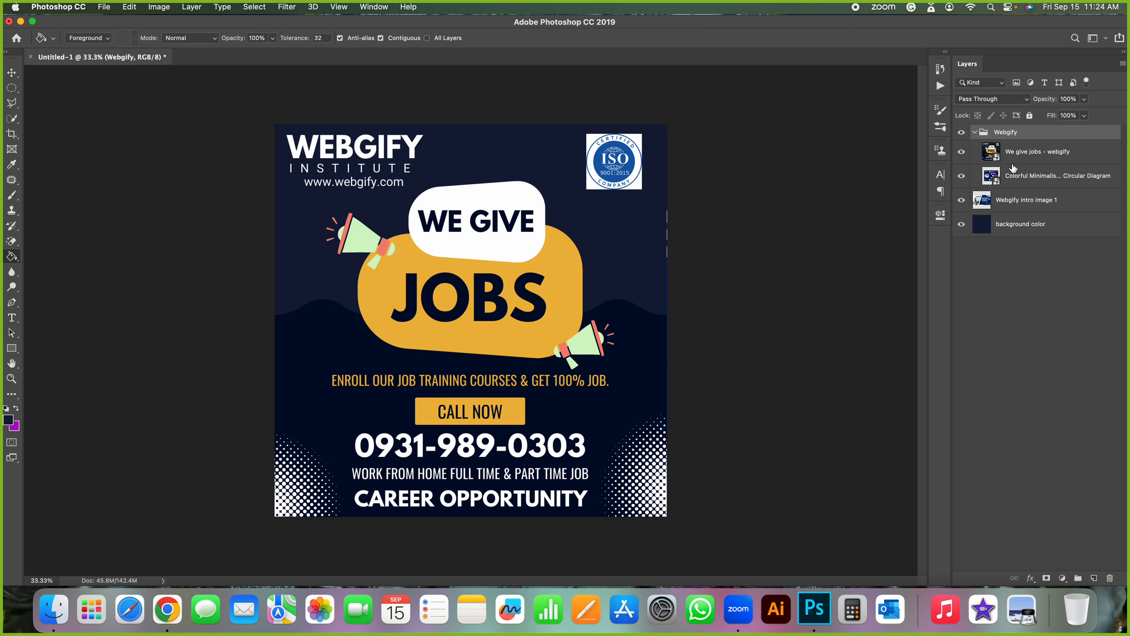
pyautogui.click(1022, 178)
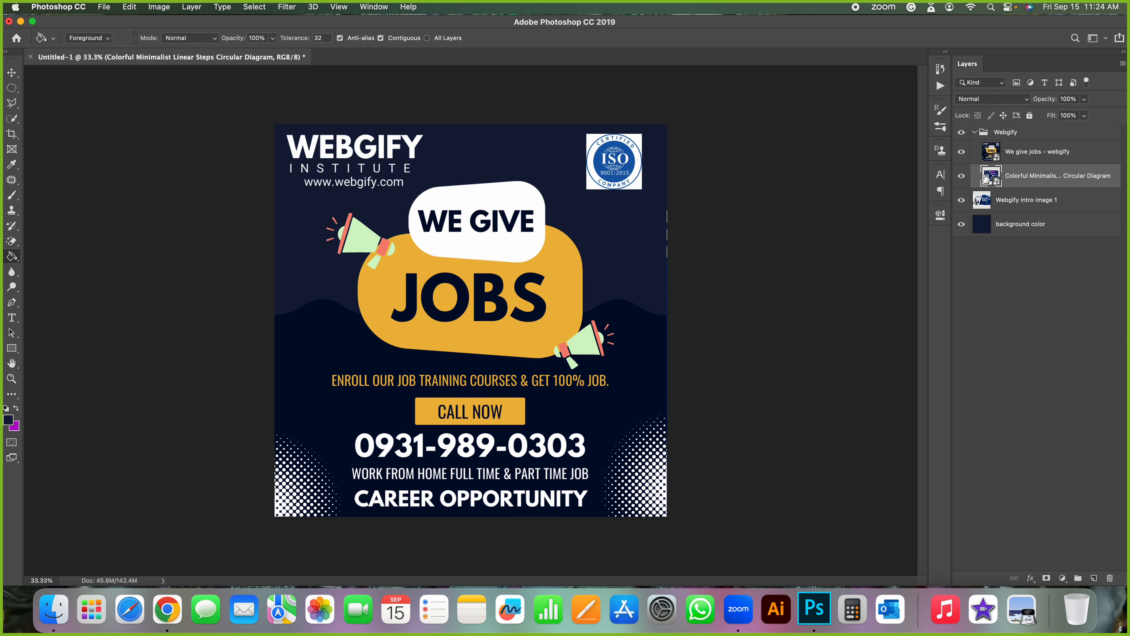
# Move the Colorful Minimalist Linear Steps Circular Diagram layer out of the Webgify group, placing it directly above Webgify intro image 1.
pyautogui.click(976, 133)
pyautogui.click(976, 132)
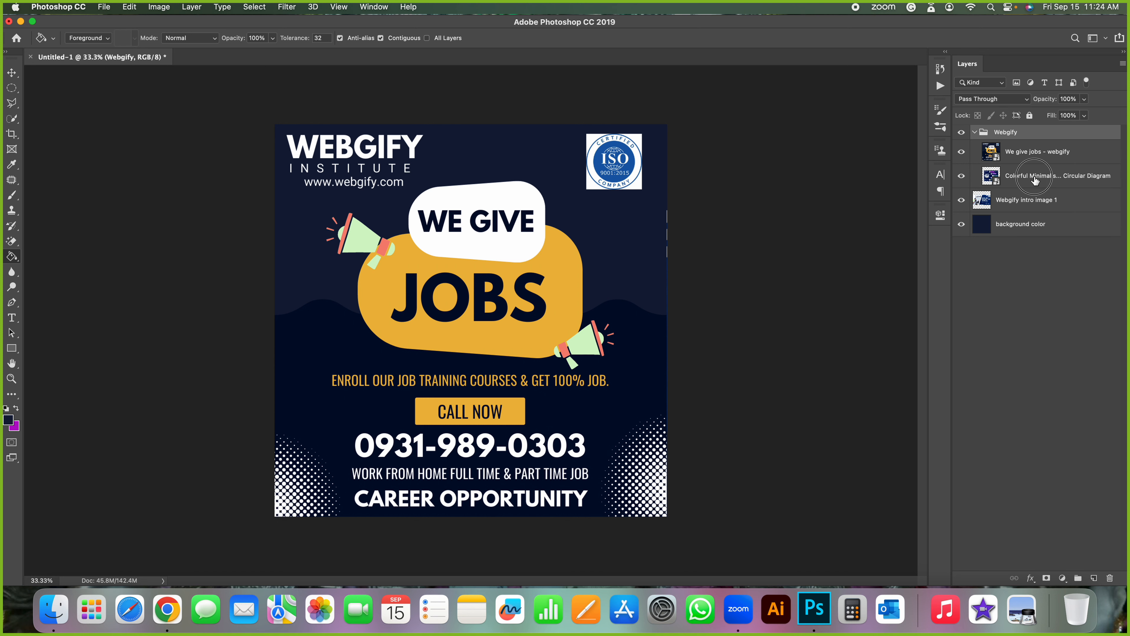
pyautogui.click(1045, 175)
pyautogui.moveTo(1045, 175); pyautogui.dragTo(1026, 187)
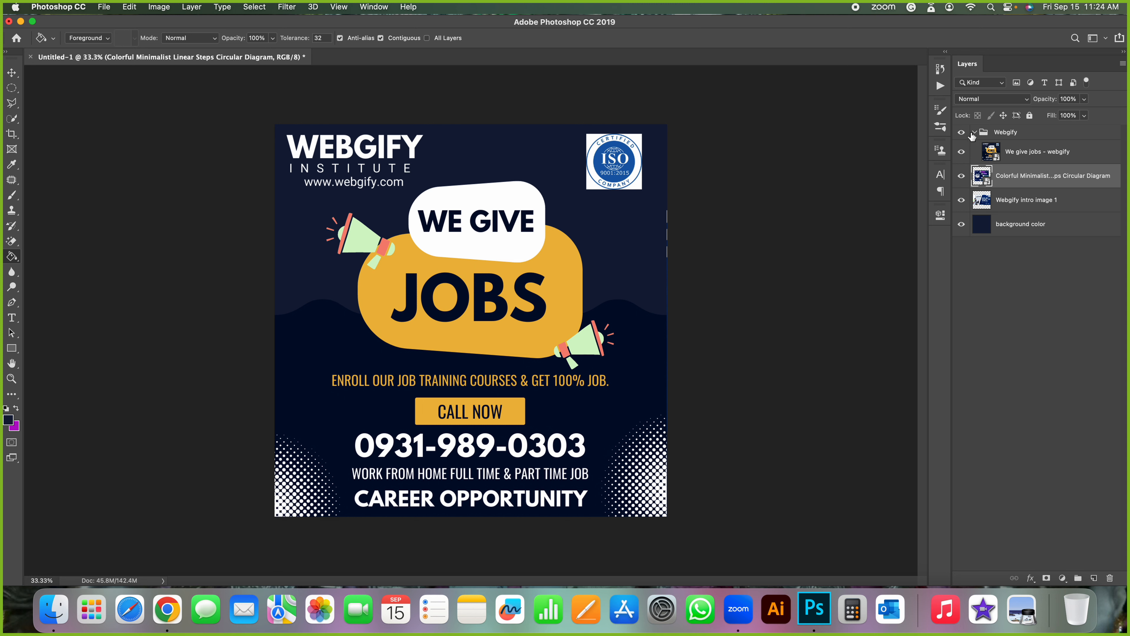
# Hide the Webgify group and toggle the visibility of the Circular Diagram and Webgify intro image 1 layers to check they display independently.
pyautogui.click(961, 133)
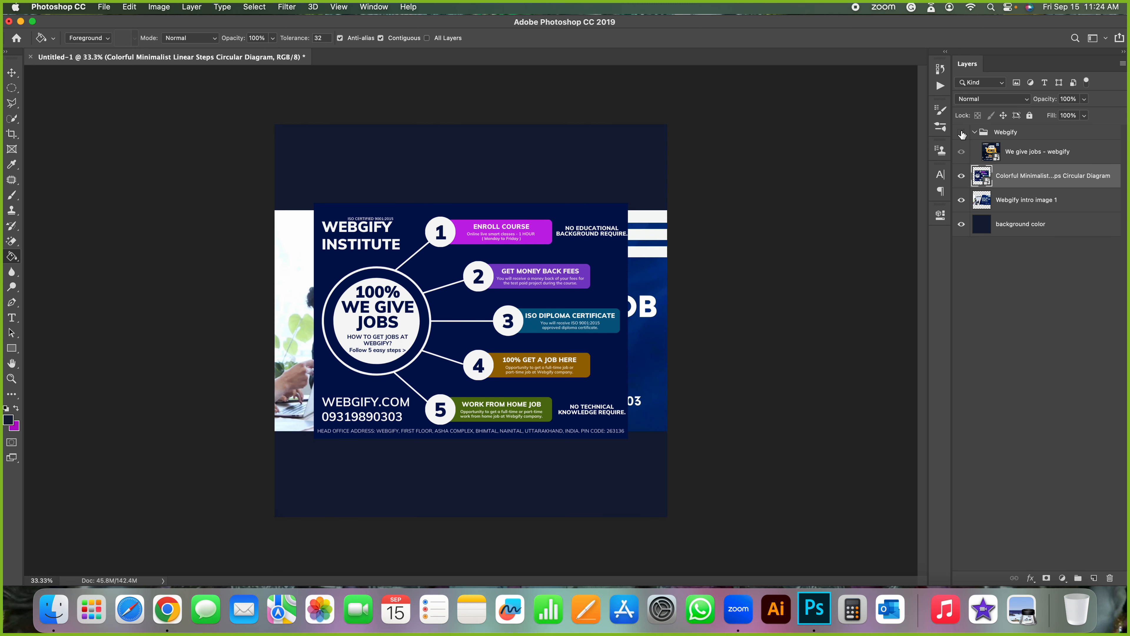
pyautogui.click(962, 176)
pyautogui.click(962, 176)
pyautogui.click(962, 175)
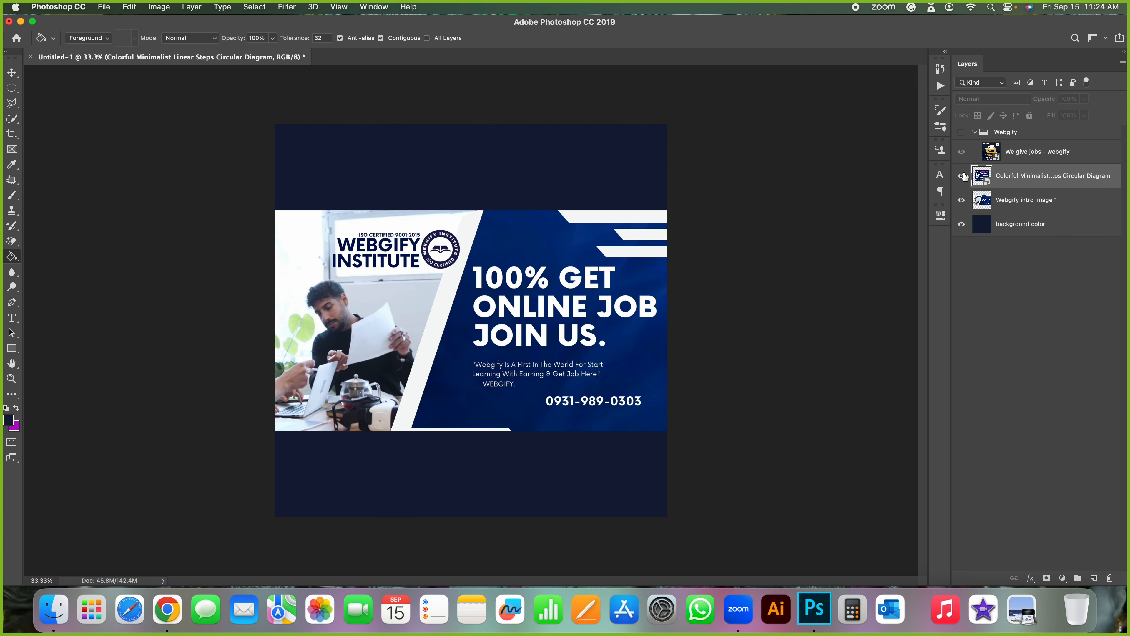
pyautogui.click(962, 176)
pyautogui.click(961, 199)
pyautogui.click(962, 199)
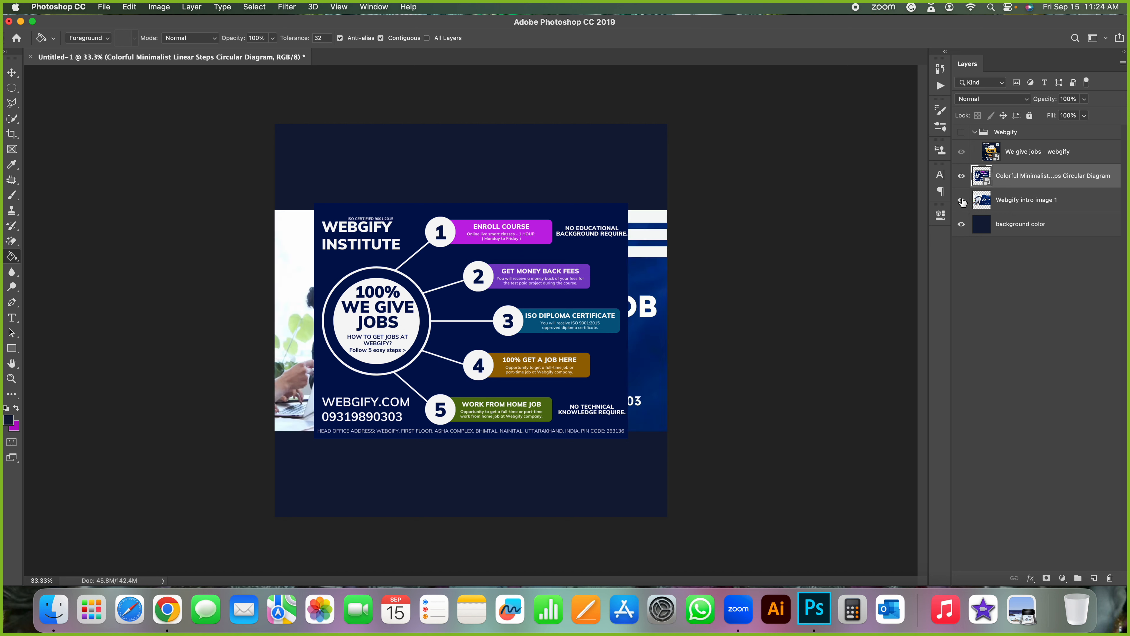
pyautogui.click(962, 200)
pyautogui.click(962, 199)
# Move the We give jobs - webgify layer out of the Webgify group, directly below it, and remove the emptied group.
pyautogui.moveTo(1031, 153); pyautogui.dragTo(1002, 187)
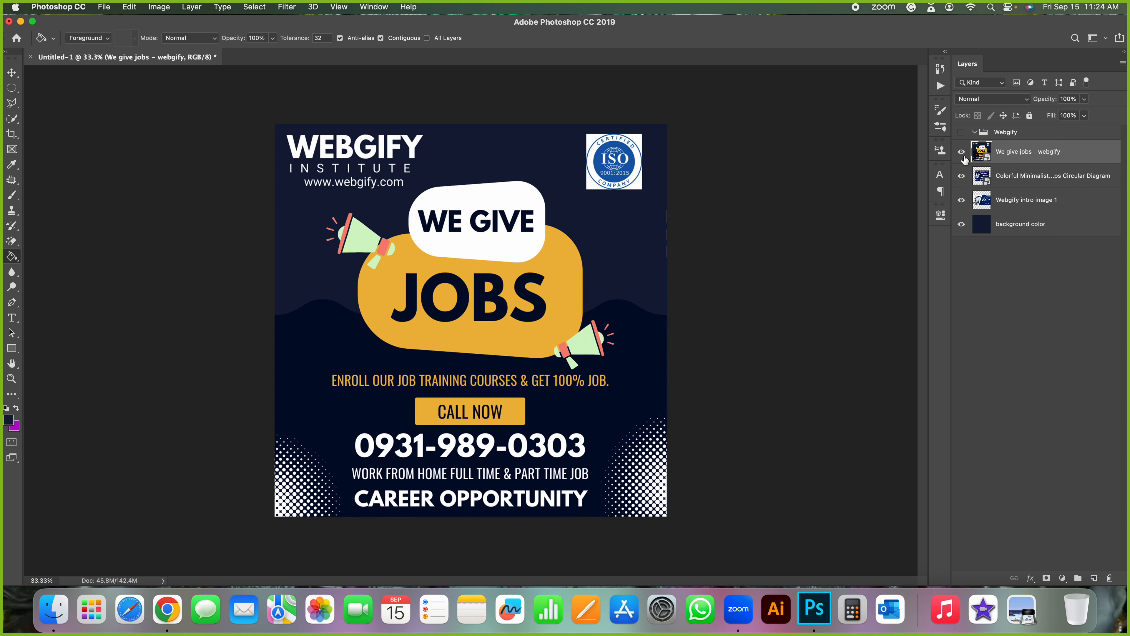
pyautogui.click(962, 133)
pyautogui.click(996, 133)
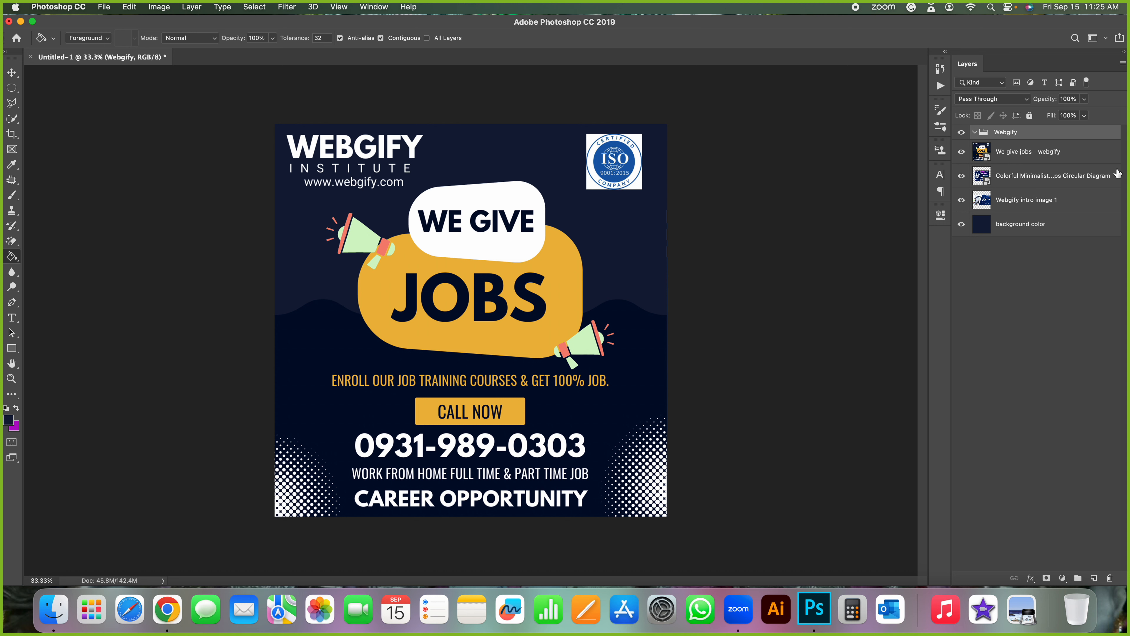
pyautogui.press('super+shift+g')
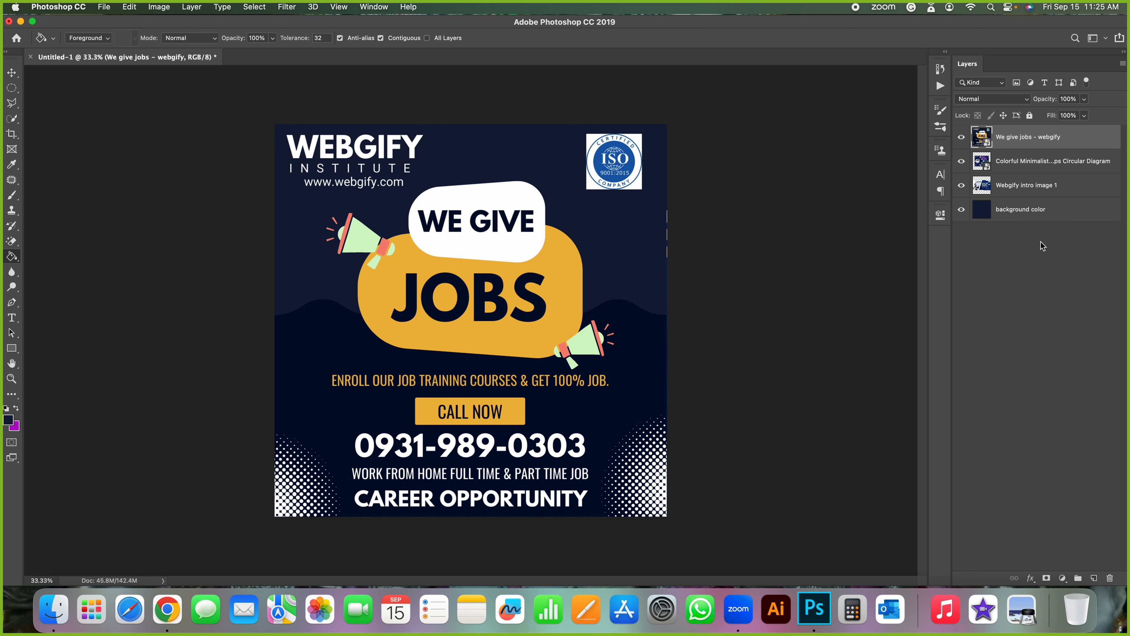
# Examine the layer commands offered for We give jobs - webgify, including Merge Visible and Flatten Image, without applying any.
pyautogui.rightClick(1041, 146)
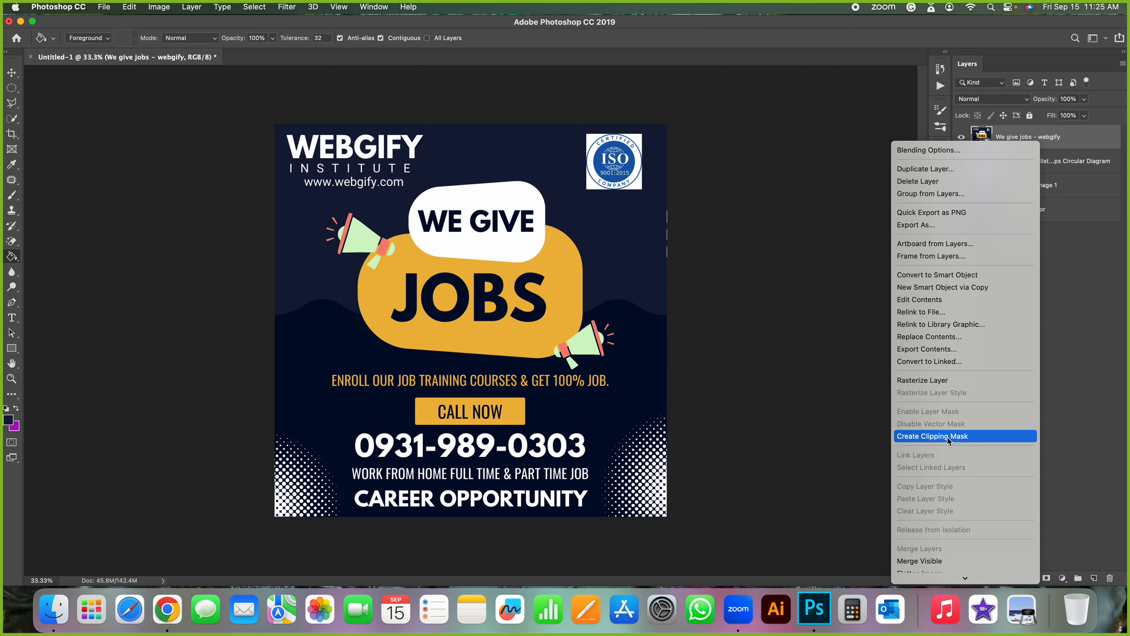
pyautogui.scroll(-5, 947, 439)
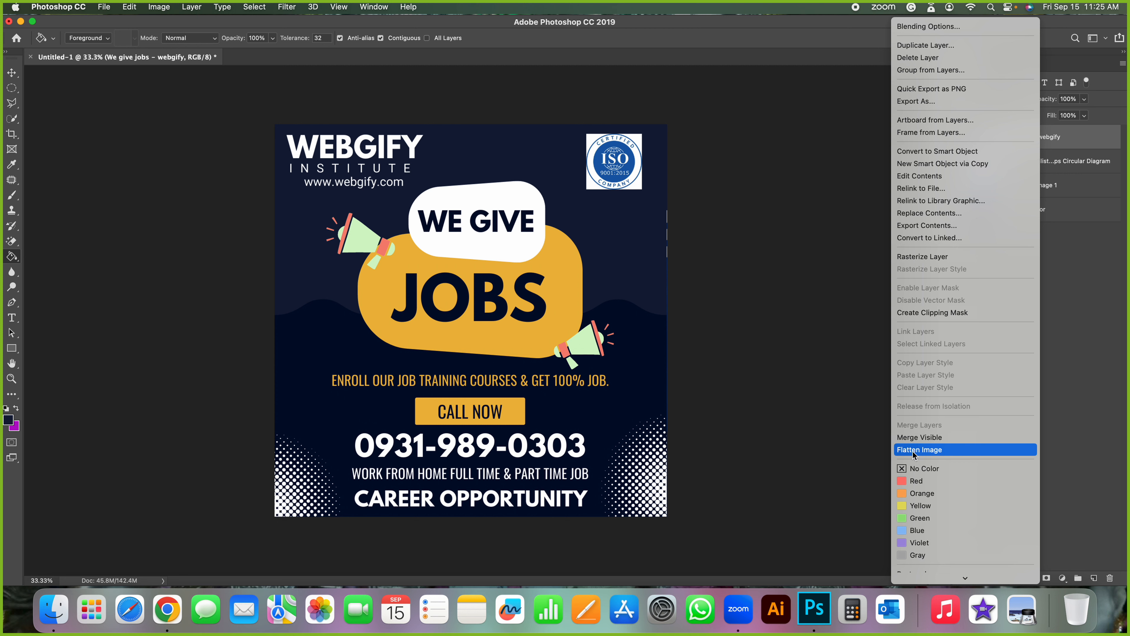
pyautogui.click(1072, 300)
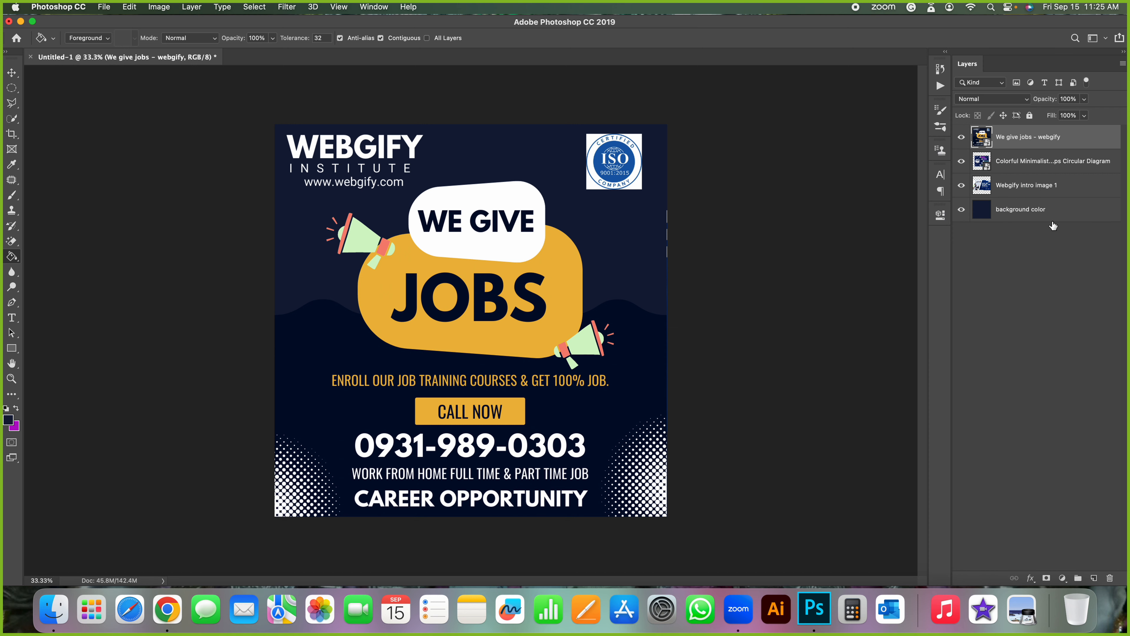